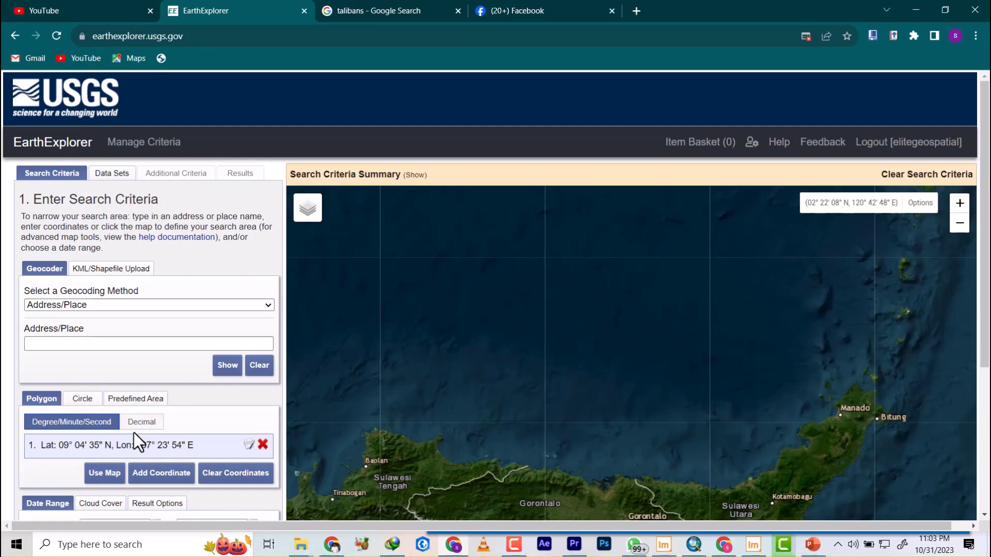
Remove the existing search coordinate, geocode the place ABUJA and use the matching result as the search location.
click(263, 445)
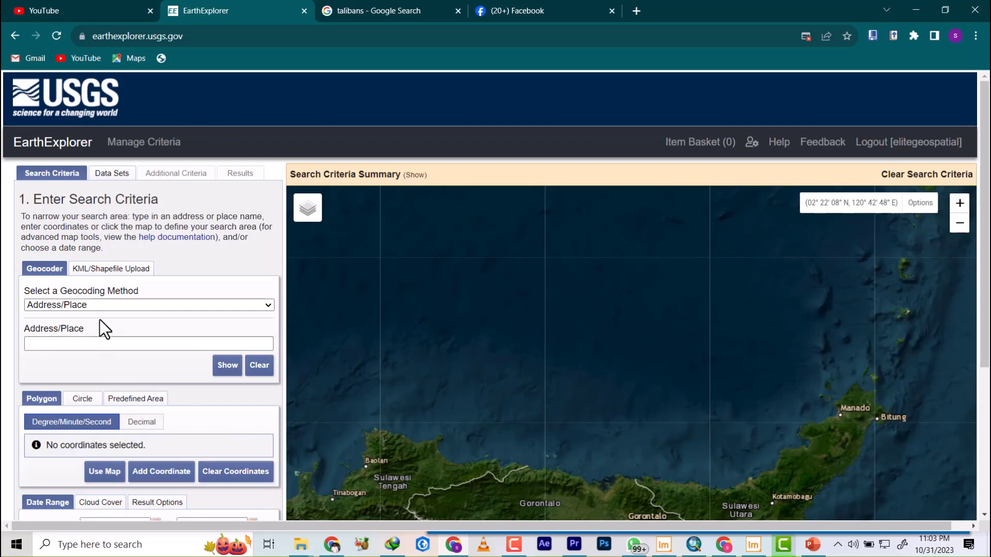
click(72, 342)
text(ABUJA)
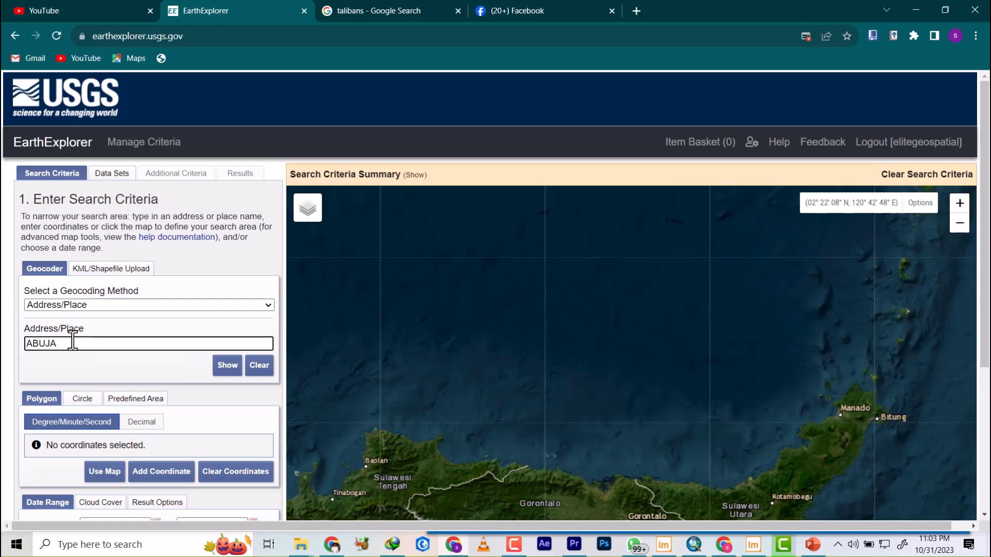
click(227, 365)
click(96, 438)
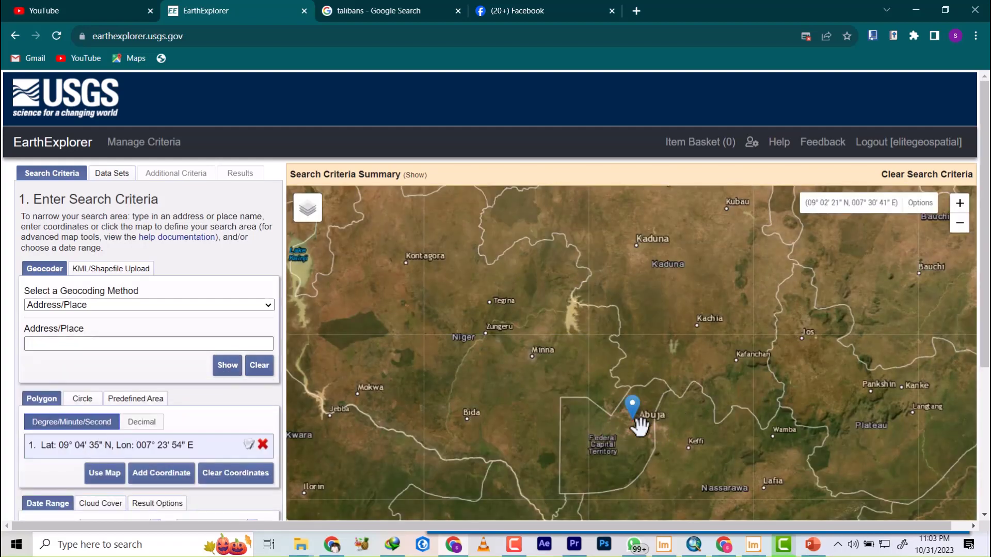
scroll(638, 421, down, 3)
scroll(640, 423, down, 2)
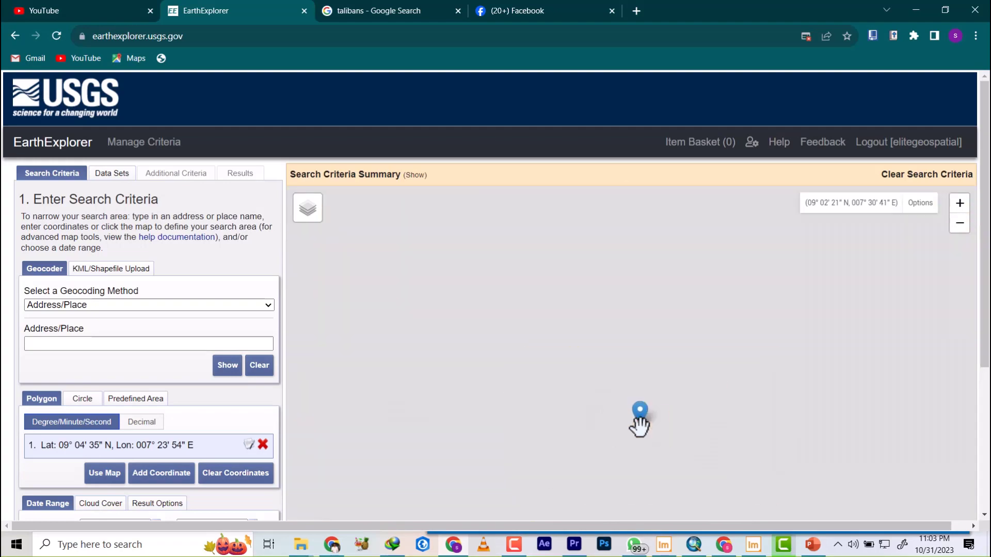
scroll(640, 431, up, 4)
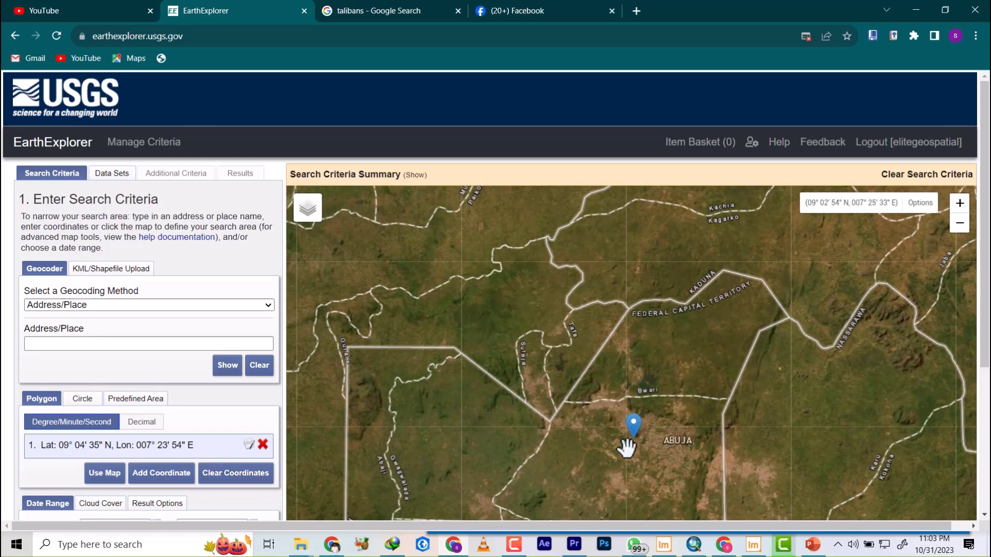
Clear both the start and end dates of the search date range.
scroll(72, 424, down, 3)
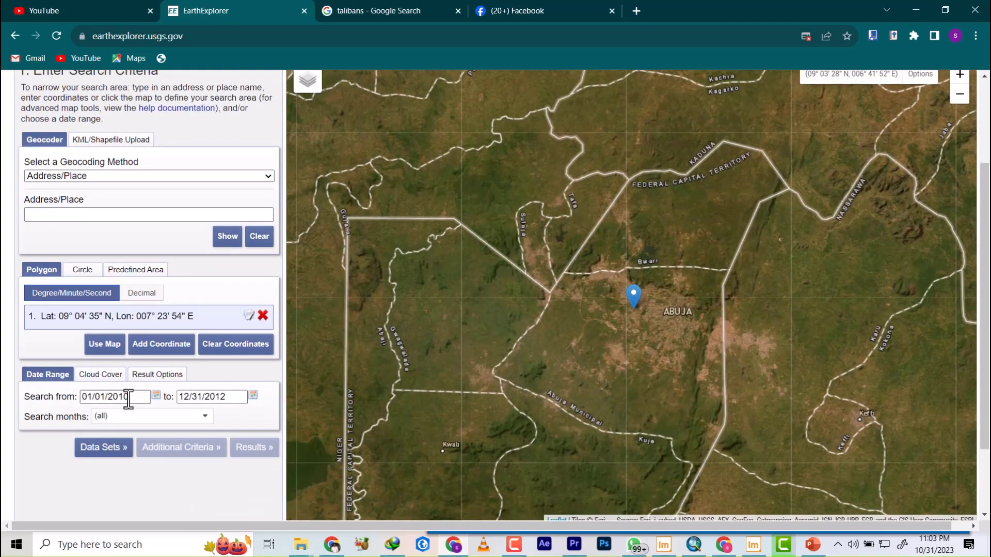
drag(229, 398, 33, 408)
key(BackSpace)
key(BackSpace)
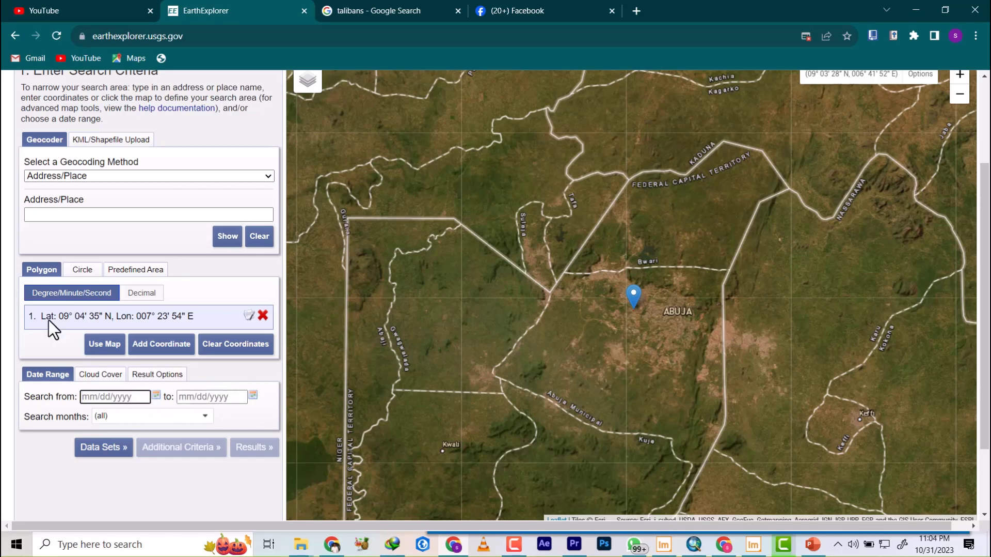
Select the SRTM 1 Arc-Second Global data set from the SRTM group under Digital Elevation.
click(101, 449)
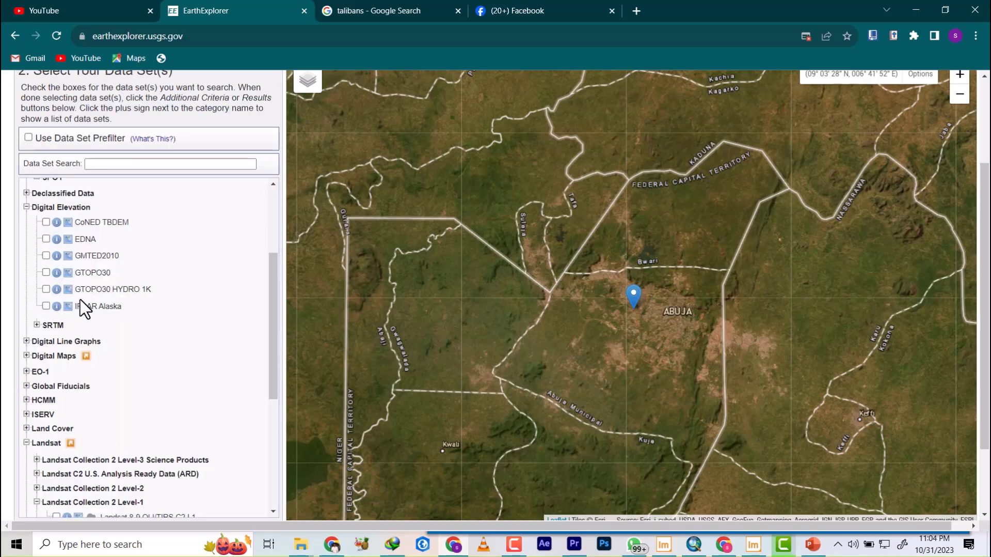
scroll(50, 217, up, 3)
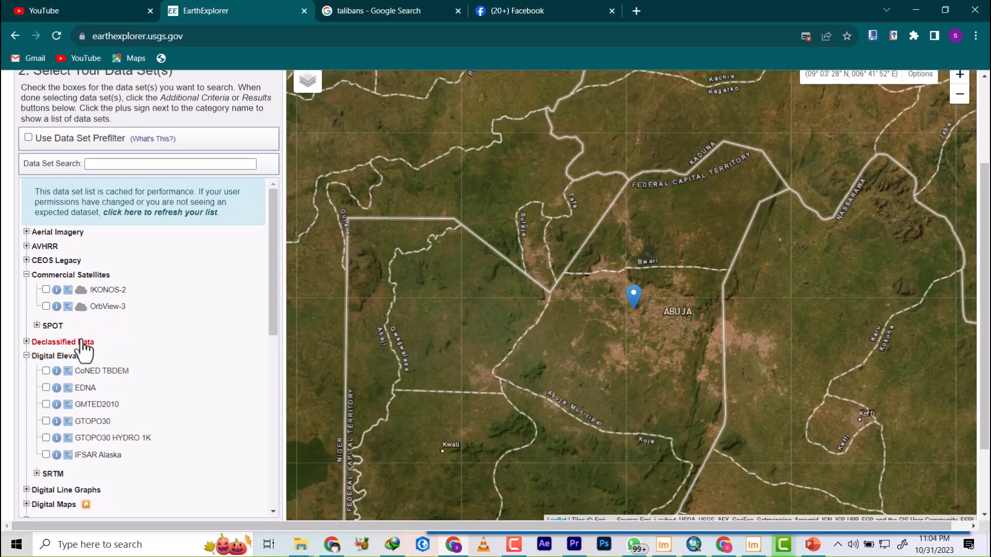
scroll(73, 380, down, 4)
scroll(83, 260, up, 2)
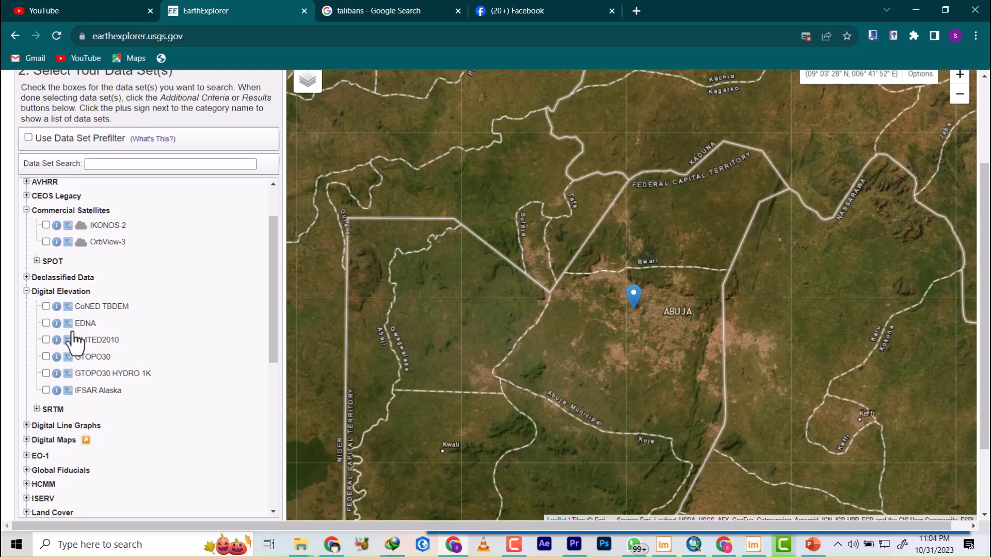
click(37, 409)
scroll(77, 384, down, 1)
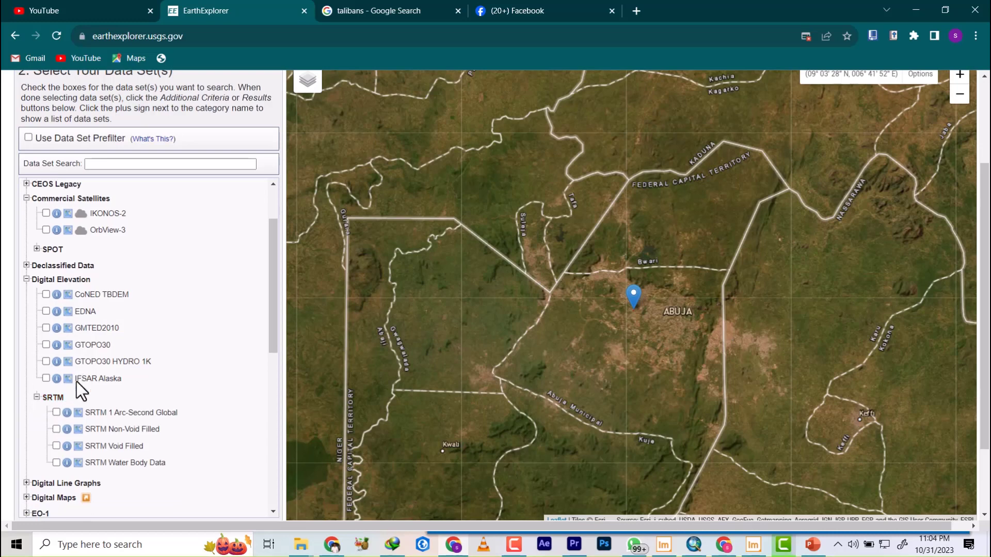
scroll(72, 336, down, 4)
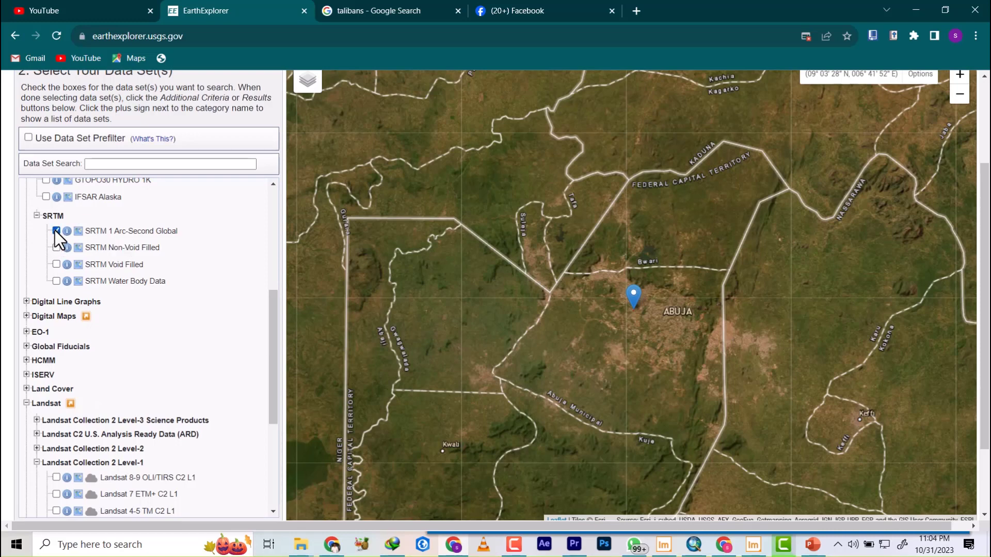
Check the rest of the data set list and run the search for the Abuja point.
scroll(226, 420, down, 4)
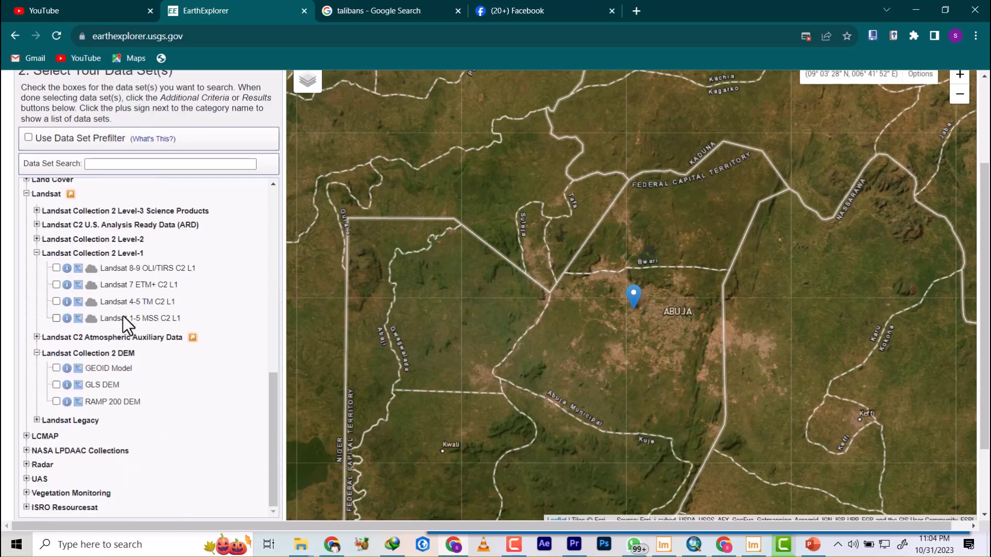
scroll(127, 324, down, 2)
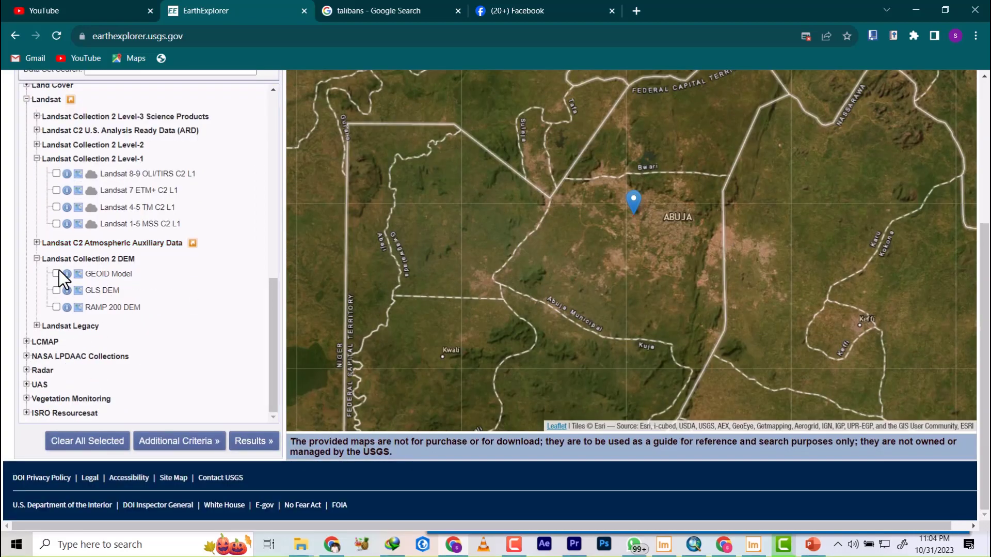
scroll(62, 279, up, 8)
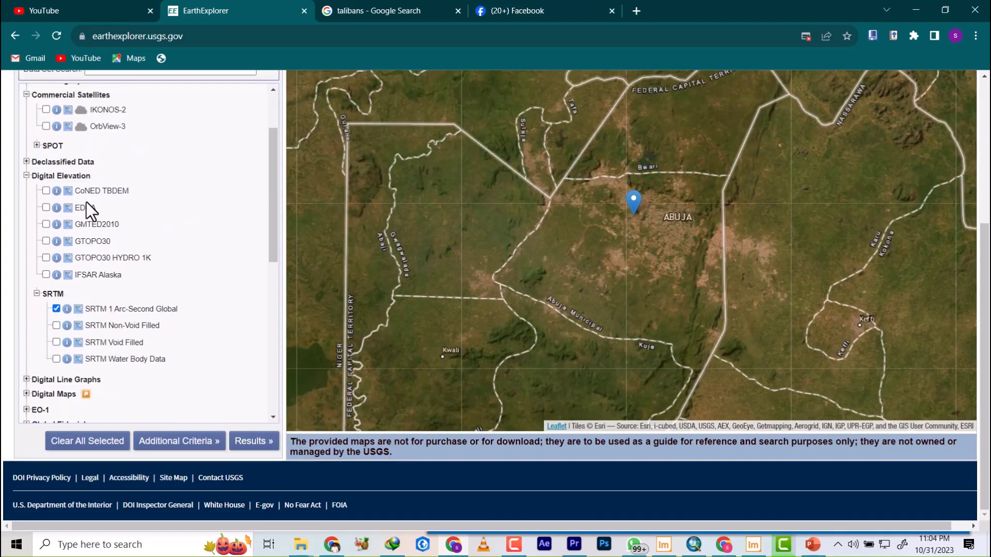
scroll(41, 186, up, 2)
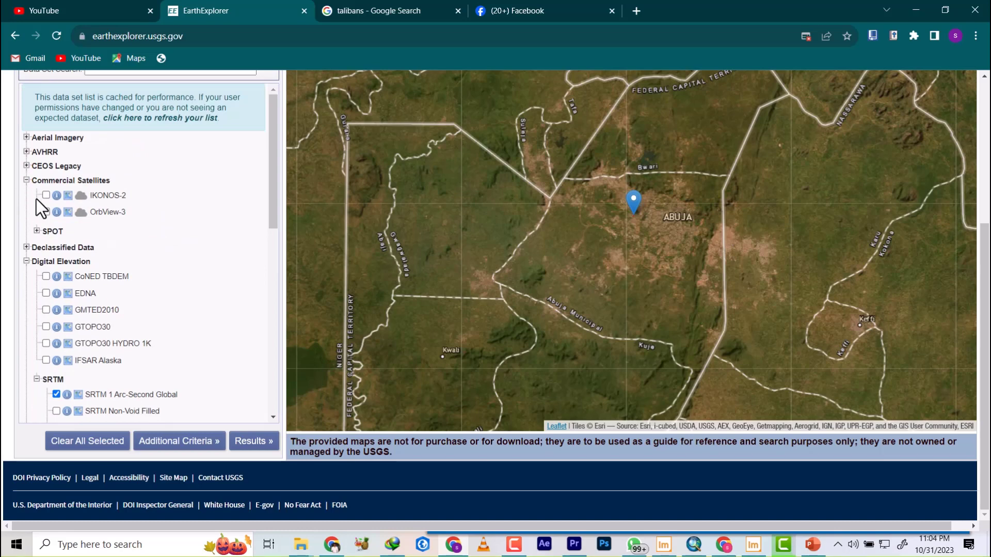
scroll(61, 308, down, 10)
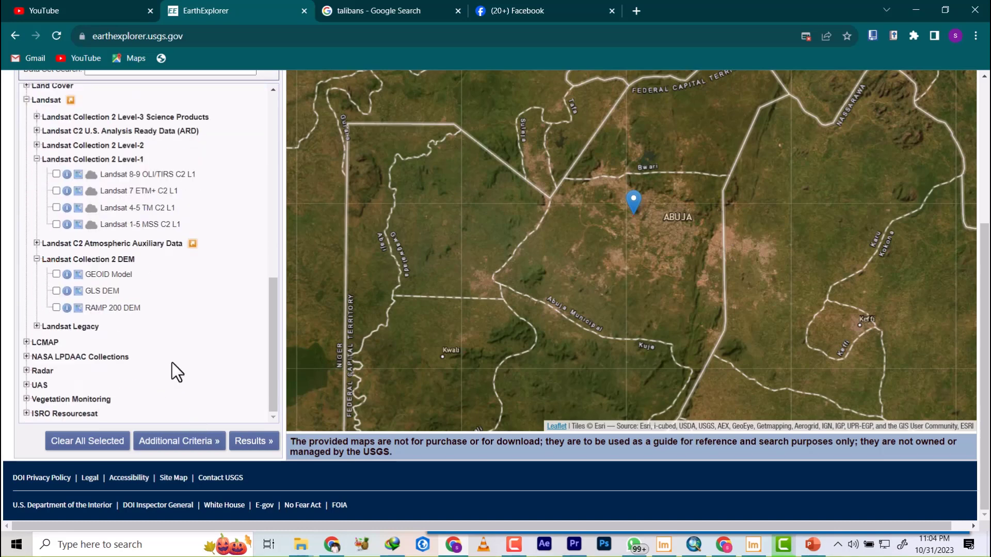
click(252, 445)
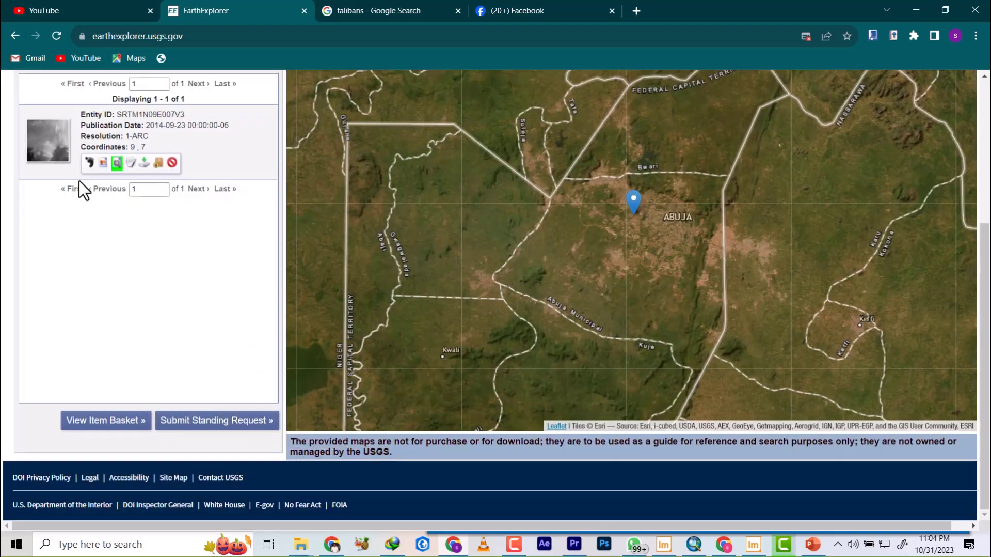
Display the footprint of the SRTM1N09E007V3 scene and examine how far it covers the Federal Capital Territory on the map.
click(90, 163)
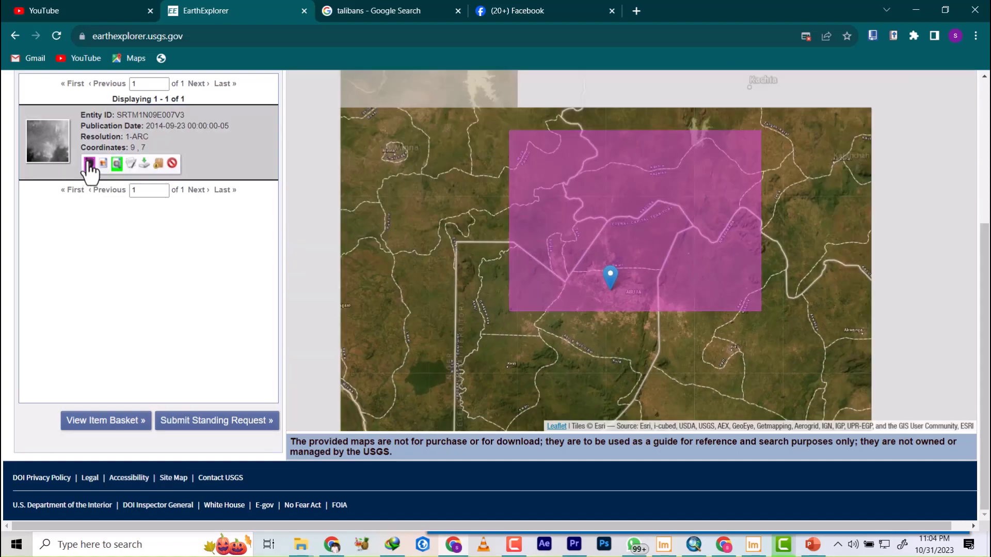
scroll(629, 331, up, 2)
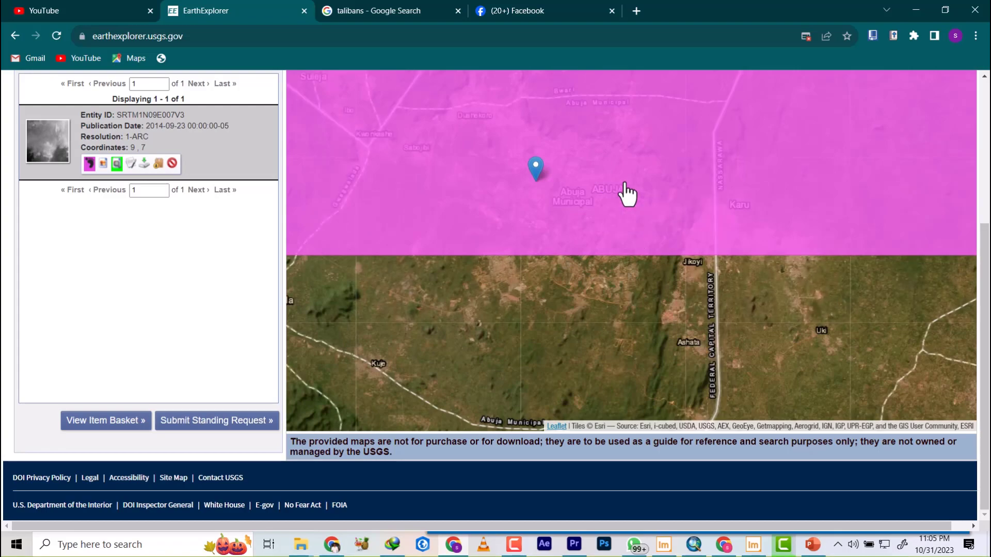
scroll(627, 195, down, 2)
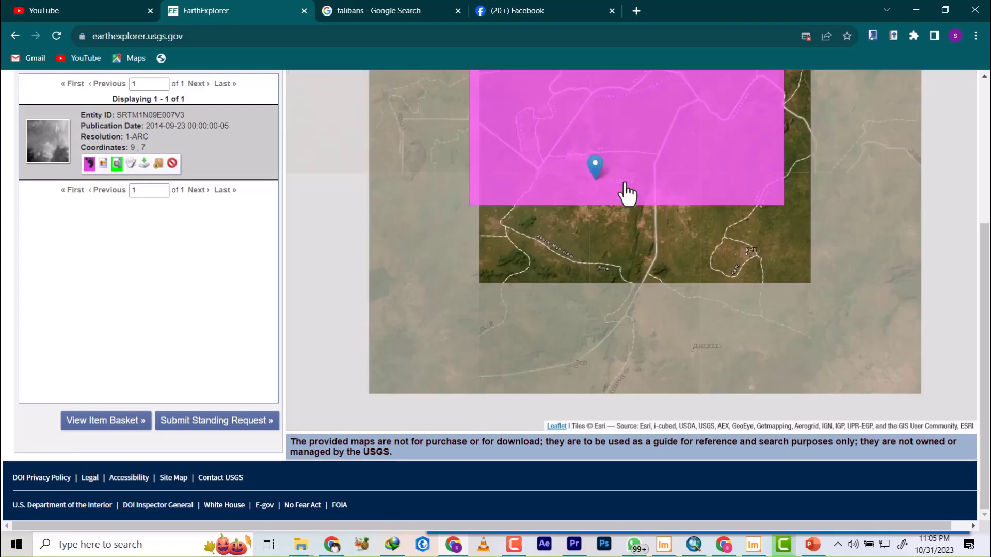
scroll(628, 194, down, 2)
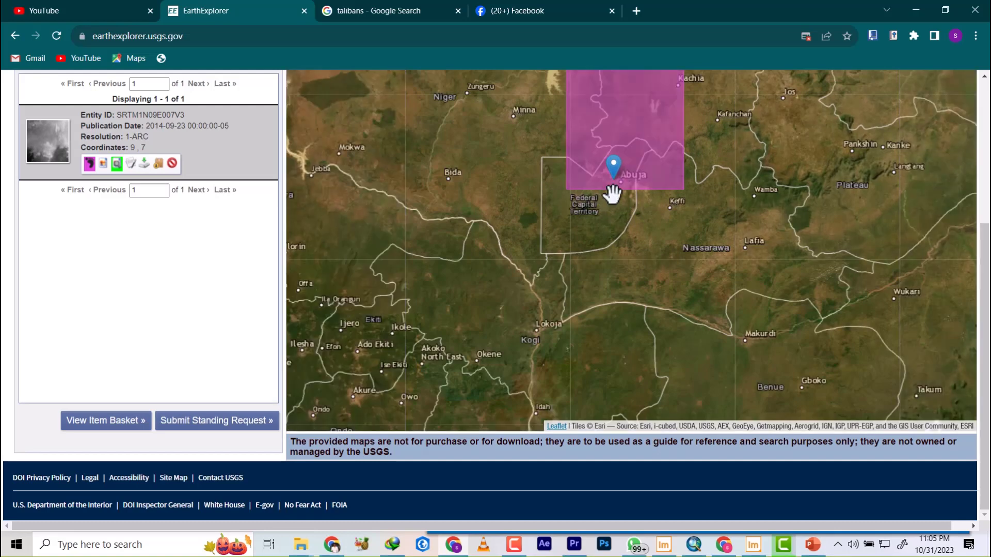
scroll(616, 162, up, 1)
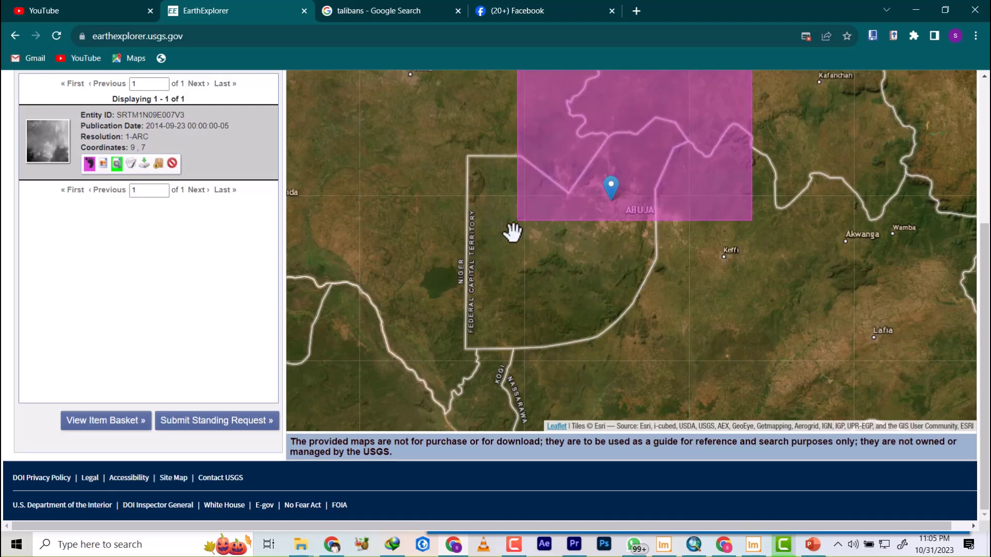
scroll(120, 253, up, 5)
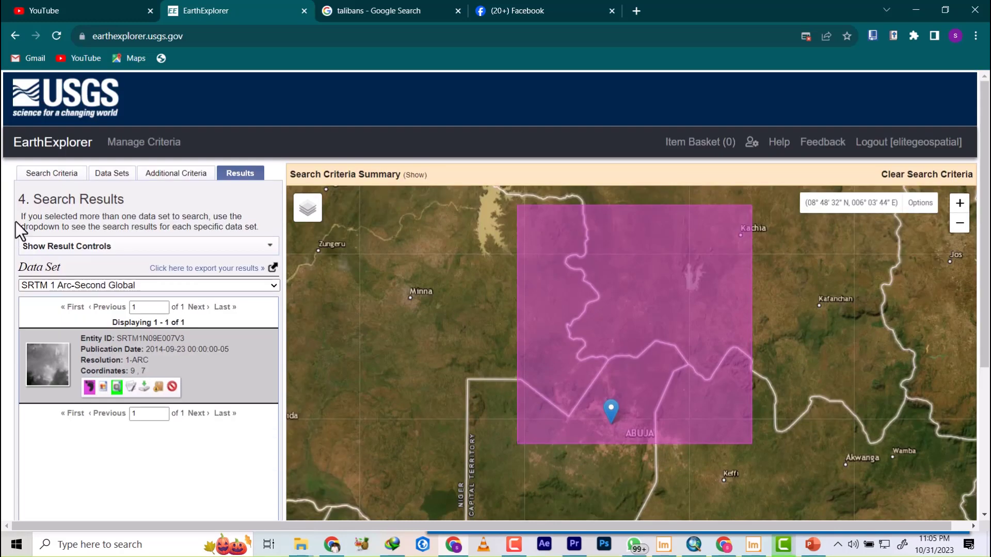
Replace the Abuja point with a seven-vertex search polygon around the city, spanning about 8°36' to 9°10' N and 7°03' to 7°36' E.
click(35, 175)
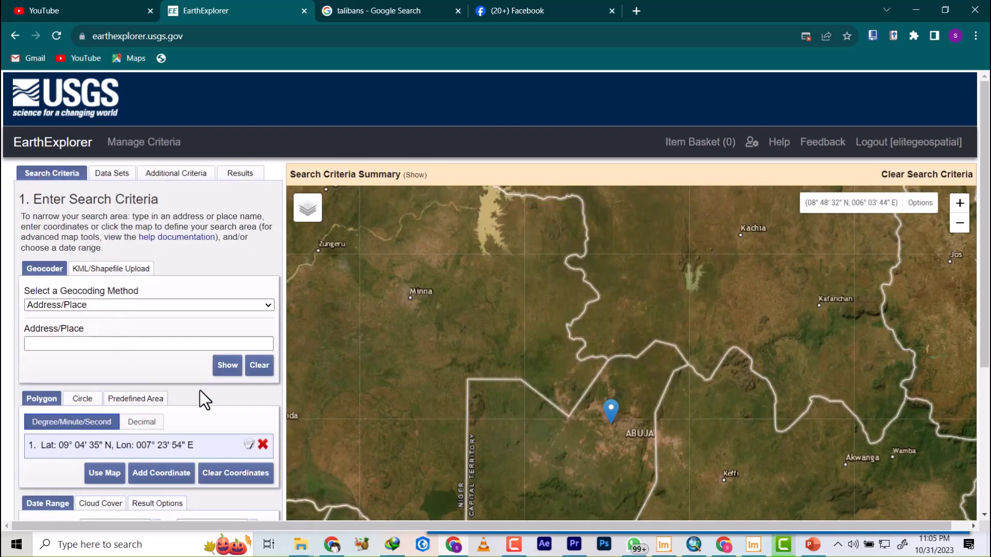
click(263, 444)
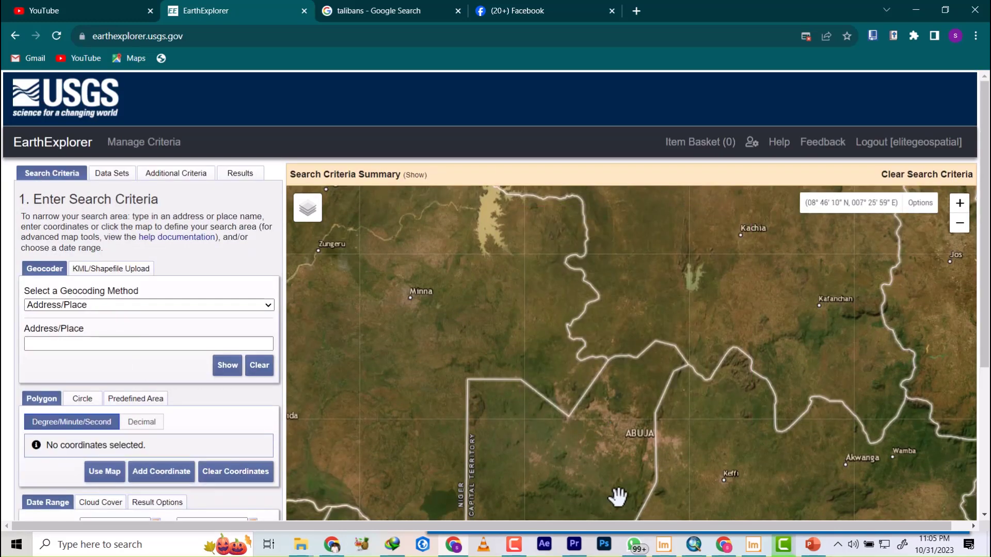
scroll(615, 447, up, 3)
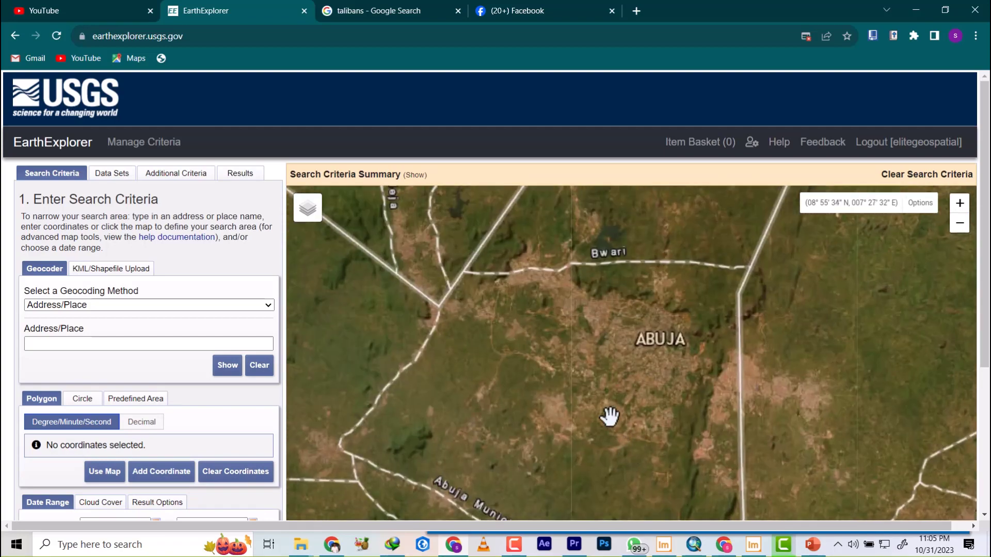
scroll(465, 271, up, 1)
click(434, 242)
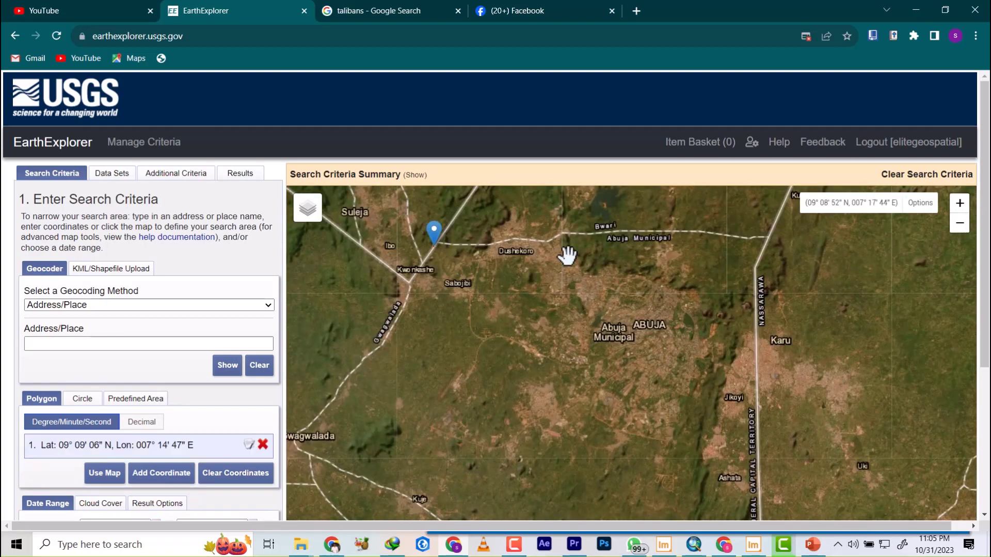
click(769, 235)
scroll(744, 289, down, 1)
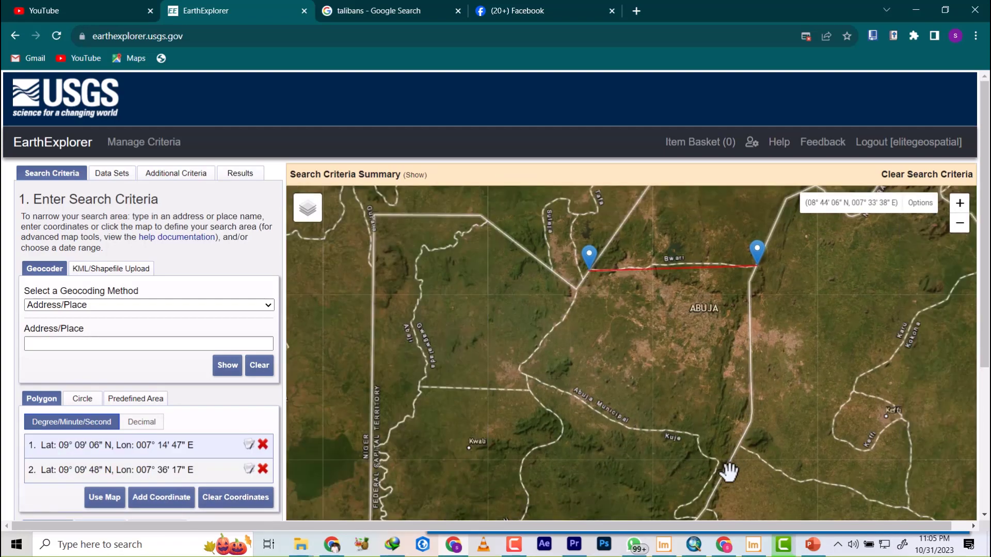
scroll(707, 399, down, 1)
click(700, 459)
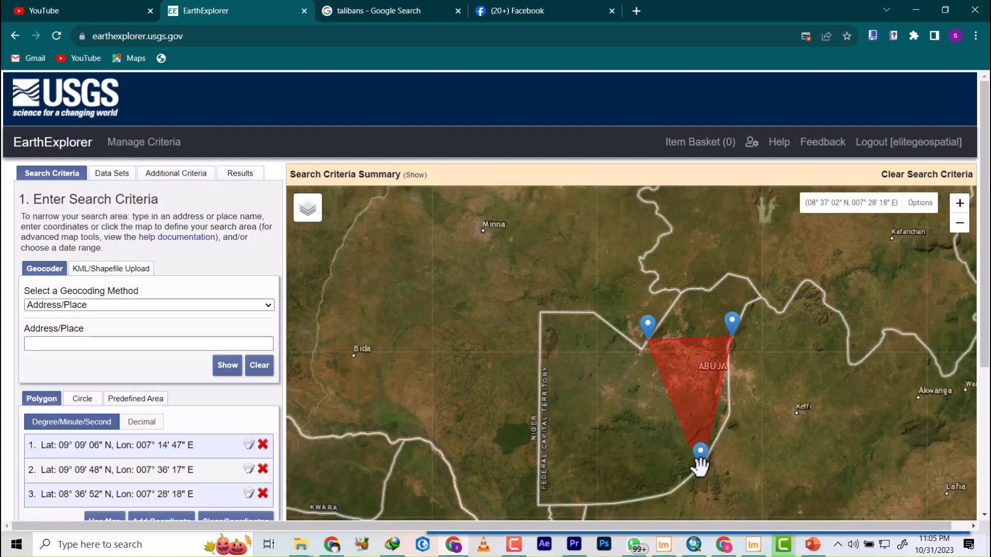
click(694, 468)
click(673, 421)
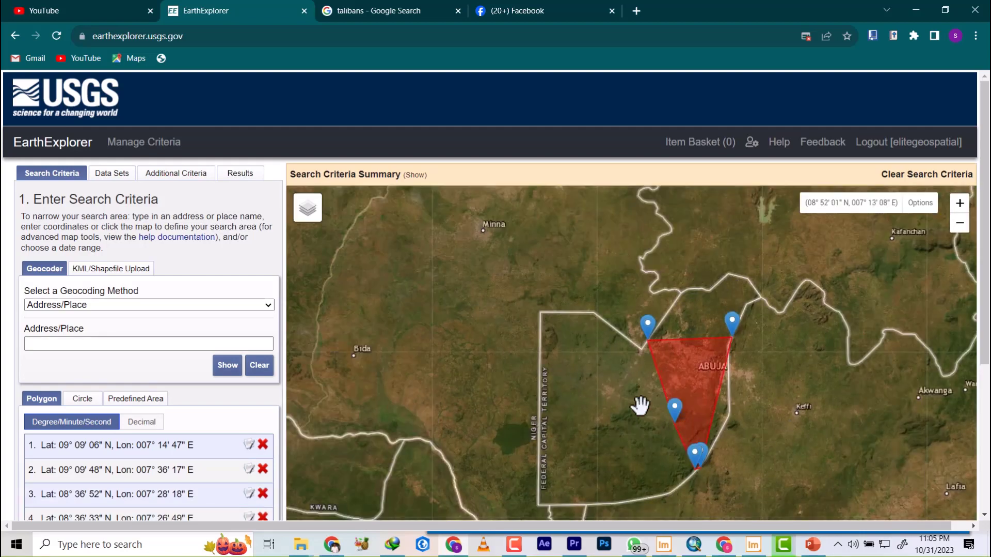
click(640, 406)
click(603, 391)
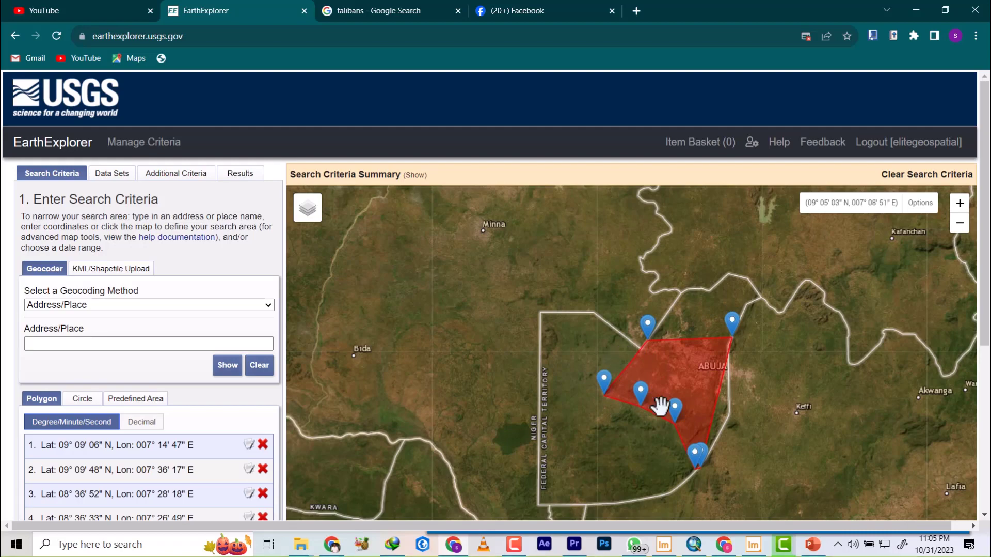
Run the SRTM 1 Arc-Second Global search again for the drawn polygon.
scroll(663, 399, up, 1)
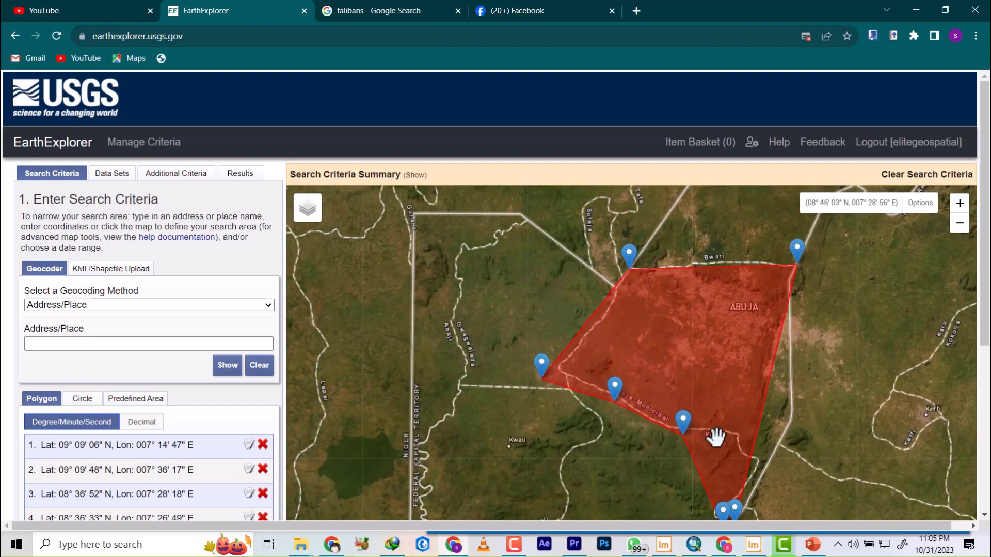
scroll(160, 370, down, 5)
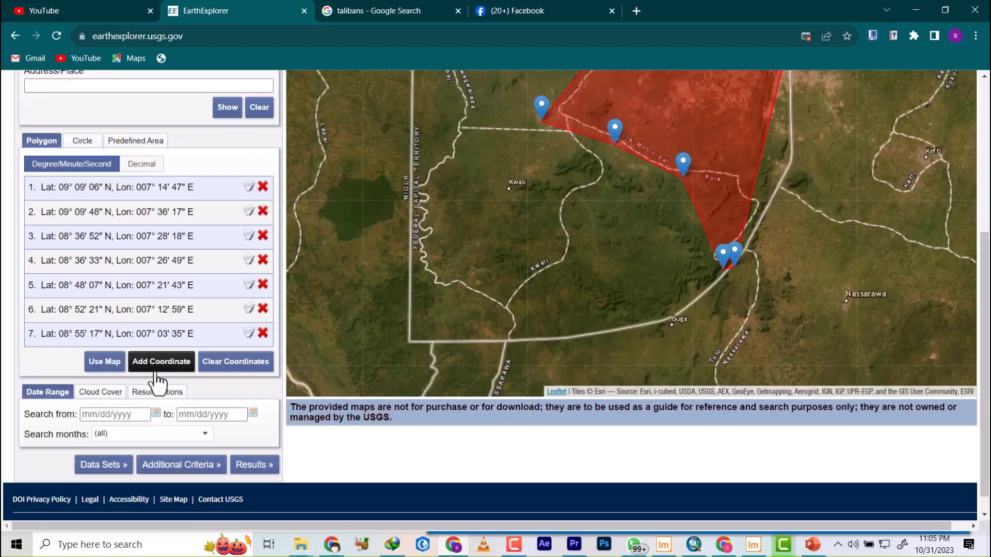
click(255, 442)
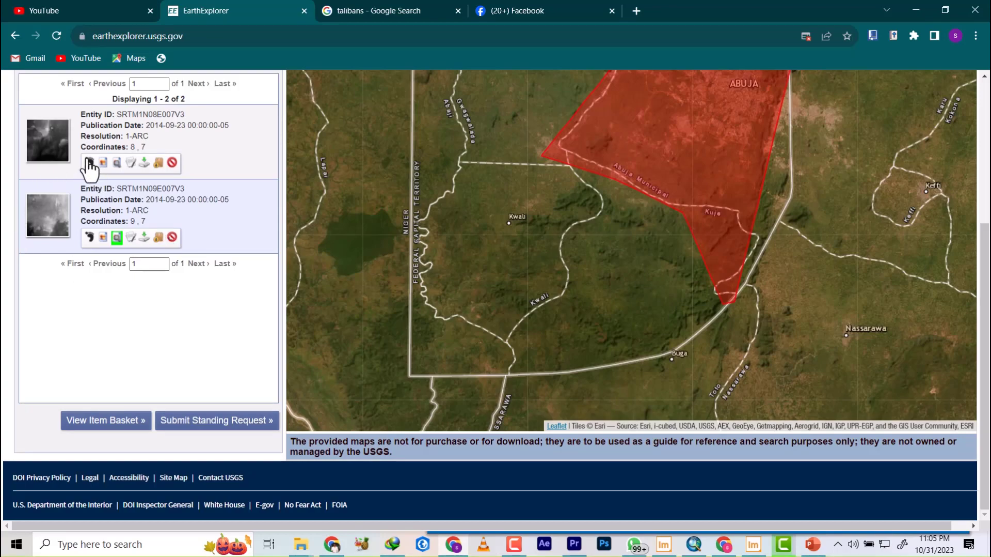
Display the footprints of both SRTM scenes, SRTM1N08E007V3 and SRTM1N09E007V3, and check how they cover the search polygon.
click(90, 163)
click(89, 238)
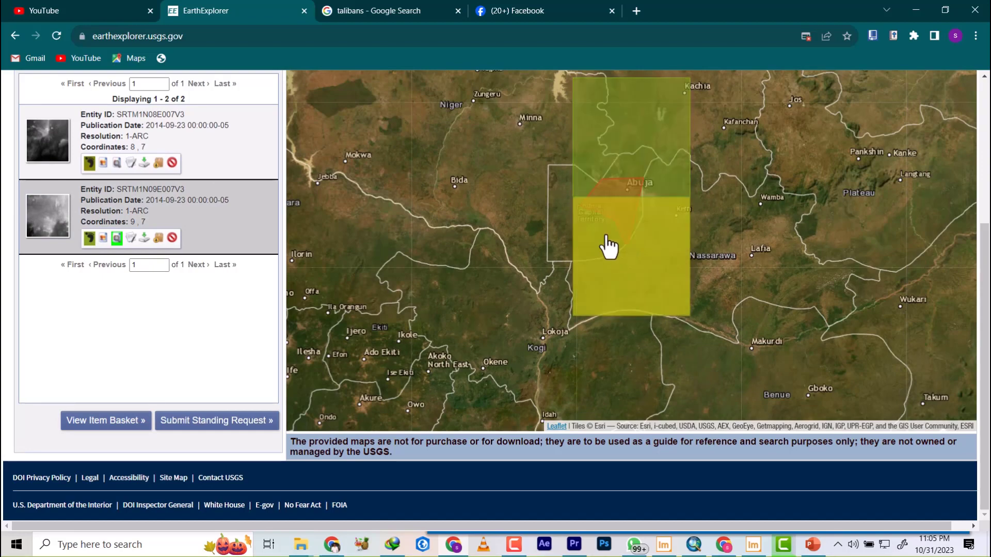
scroll(599, 222, up, 1)
scroll(599, 222, up, 1)
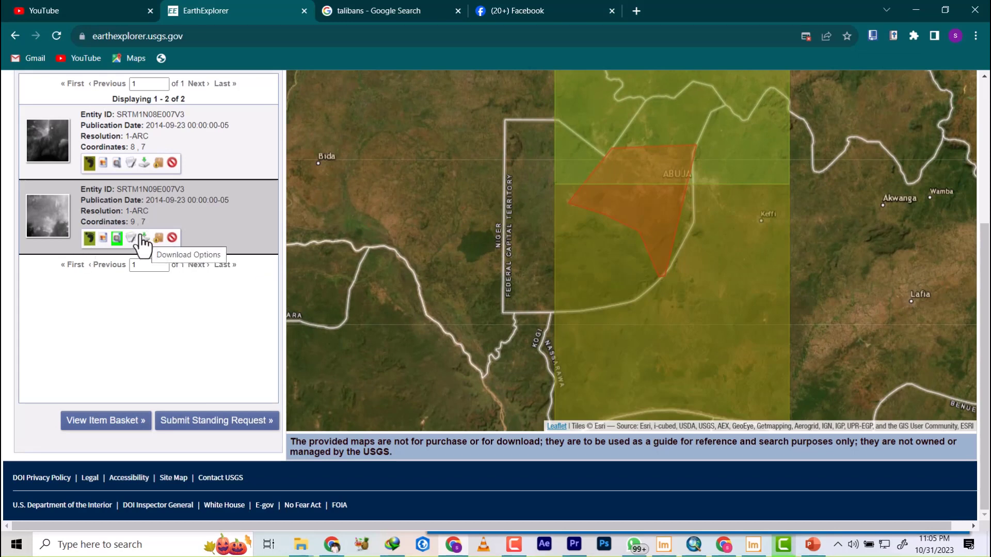
Download the SRTM1N09E007V3 scene as GeoTIFF 1 Arc-second, saving it as AMAC1.tif in C:\WORK\New folder.
click(143, 237)
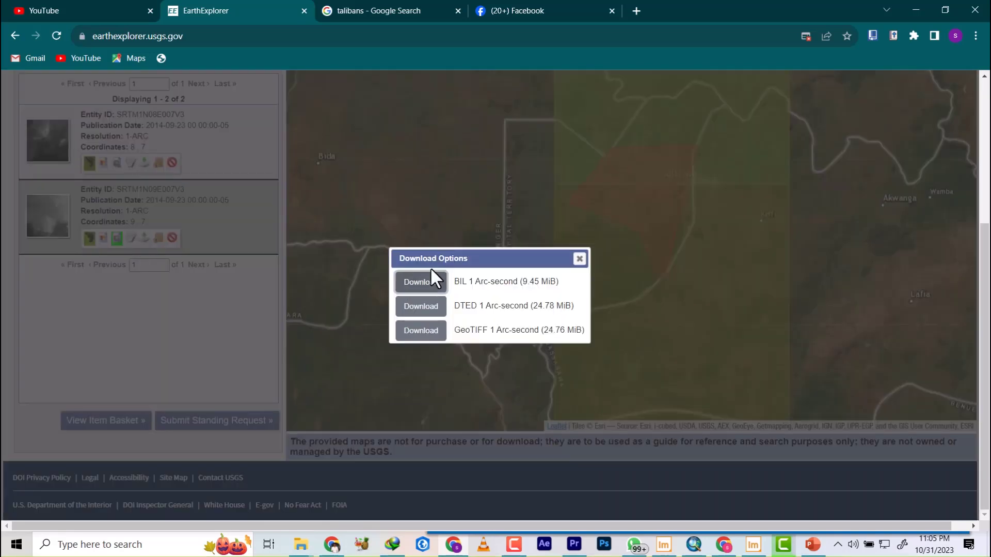
click(422, 333)
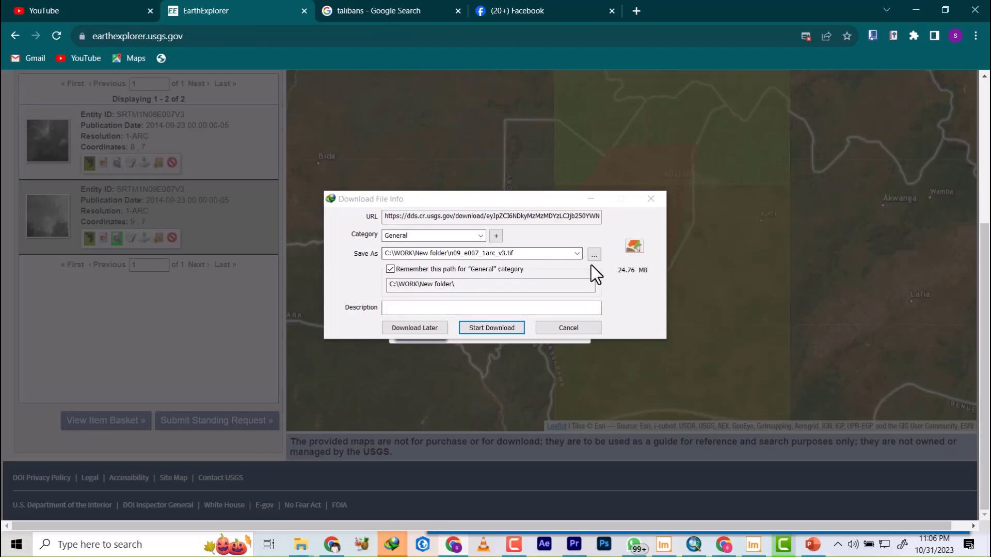
click(468, 255)
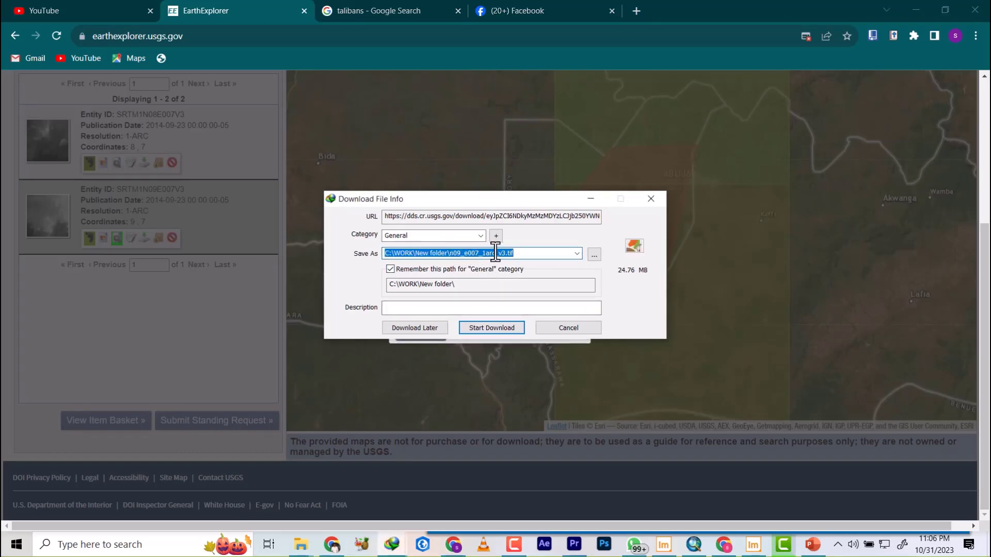
drag(506, 253, 460, 253)
key(BackSpace)
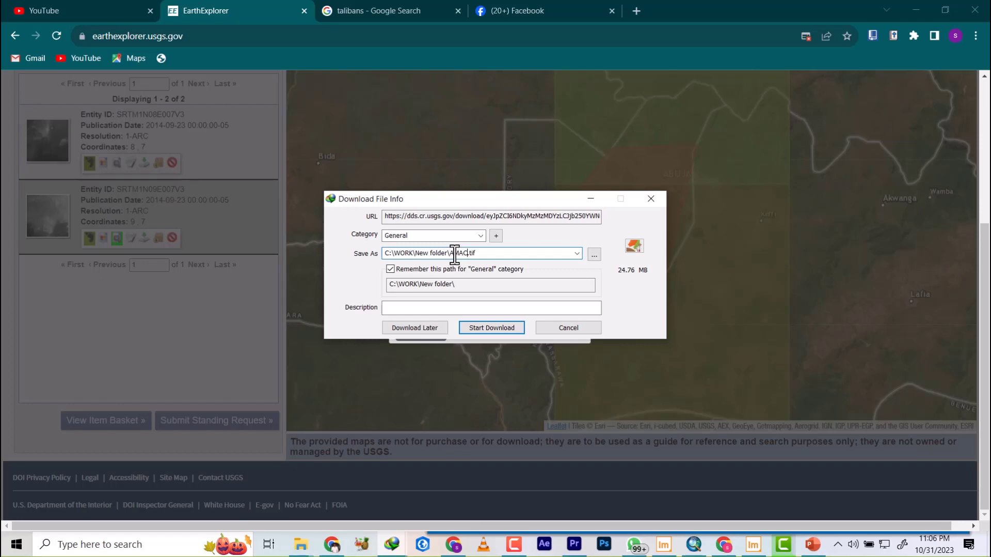
click(494, 330)
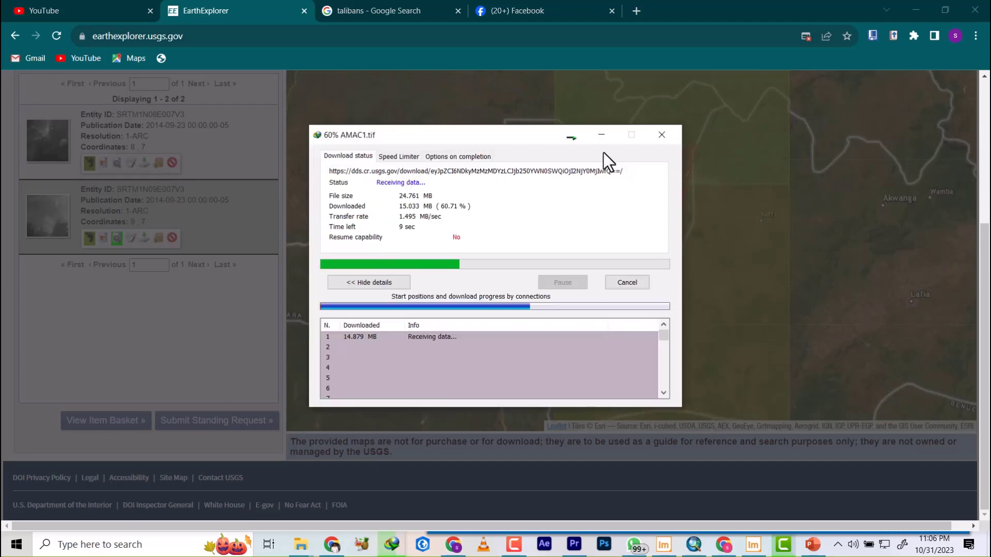
click(602, 135)
click(581, 258)
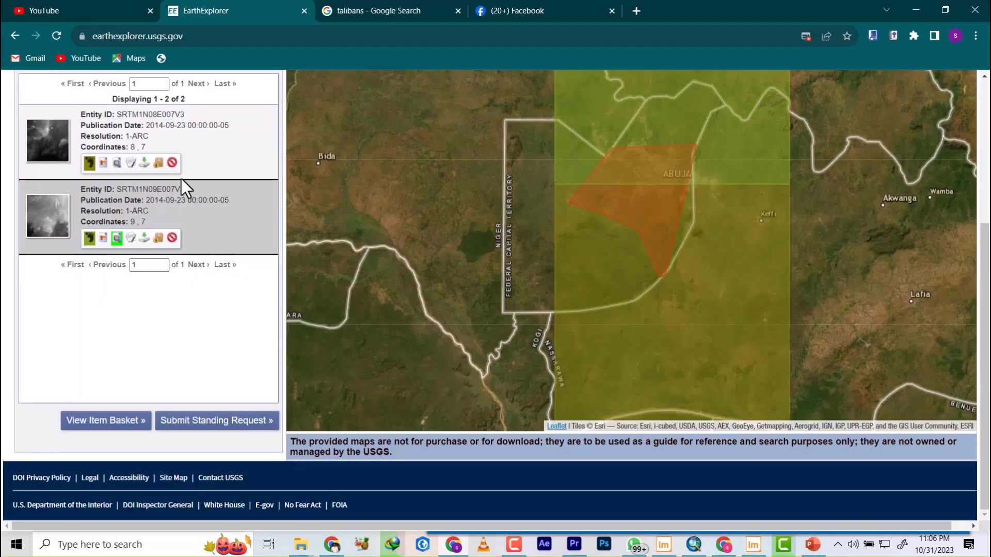
Download the SRTM1N08E007V3 scene as GeoTIFF 1 Arc-second, saving it as AMAC2.tif in C:\WORK\New folder.
click(145, 162)
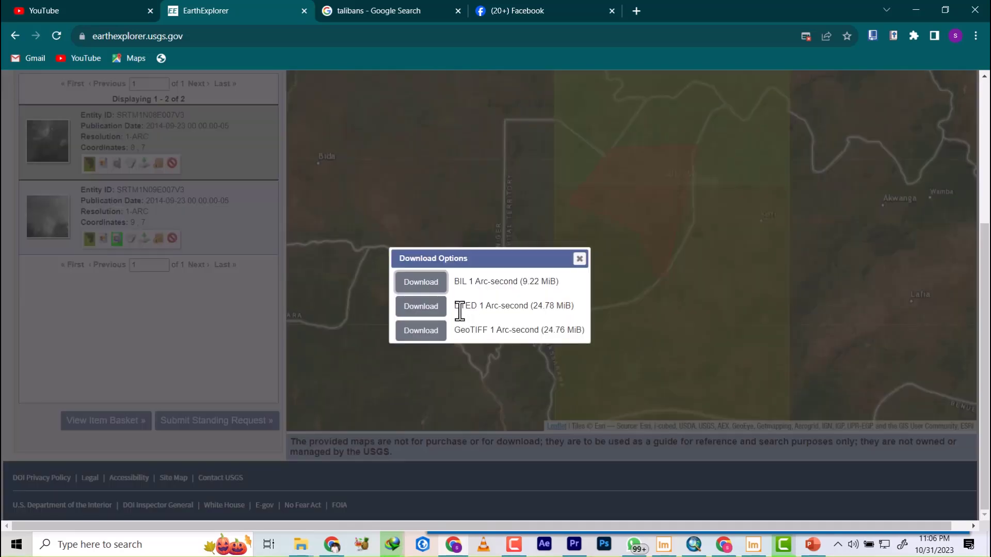
click(422, 330)
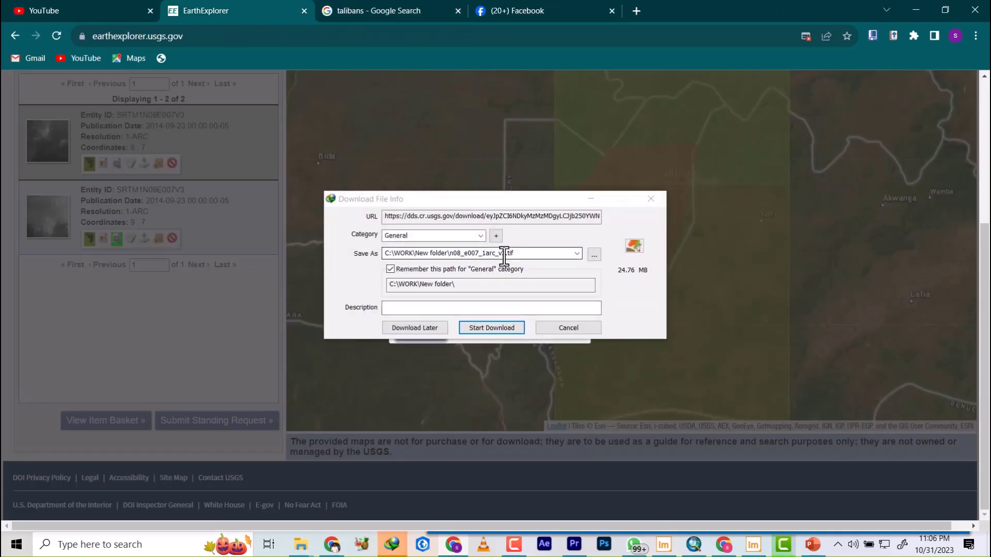
double_click(509, 253)
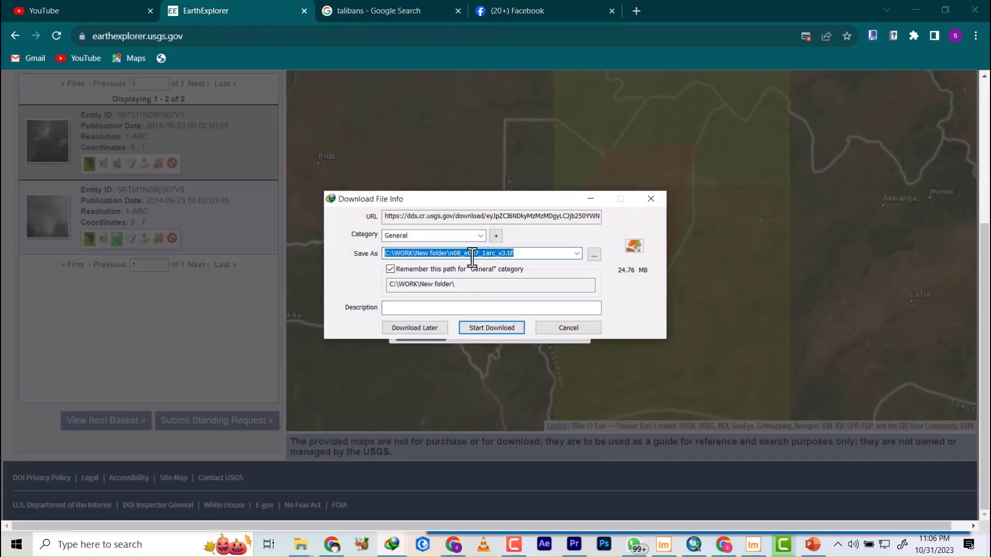
click(454, 253)
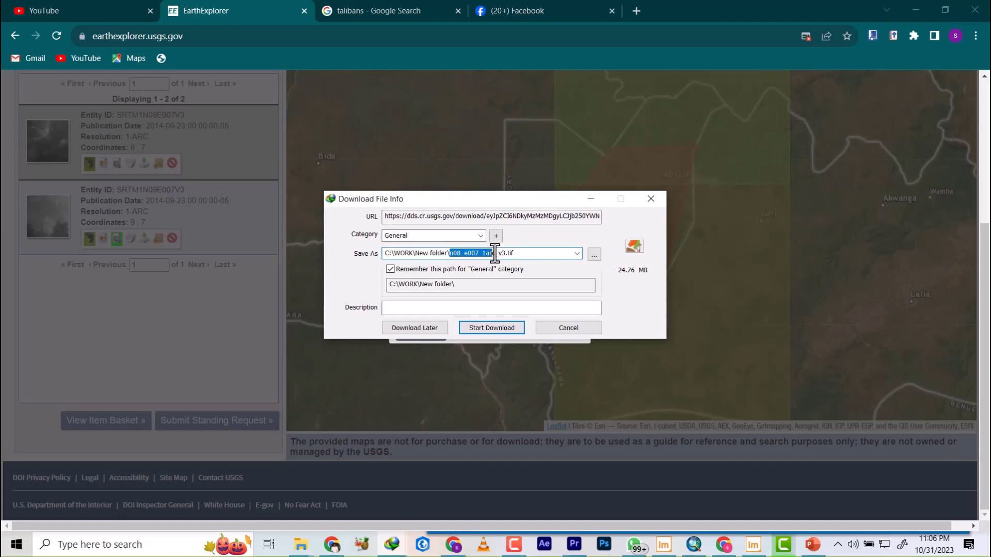
drag(500, 253, 503, 254)
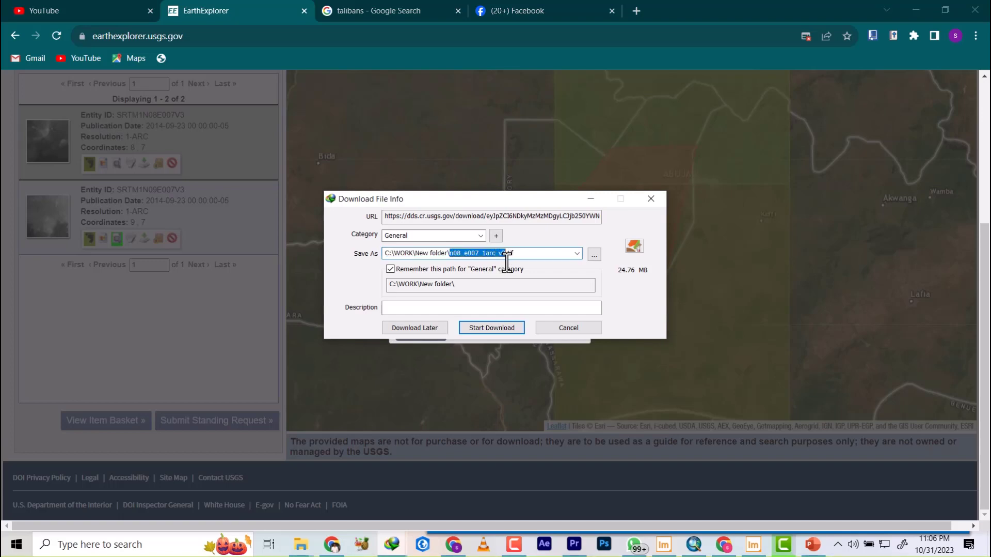
key(BackSpace)
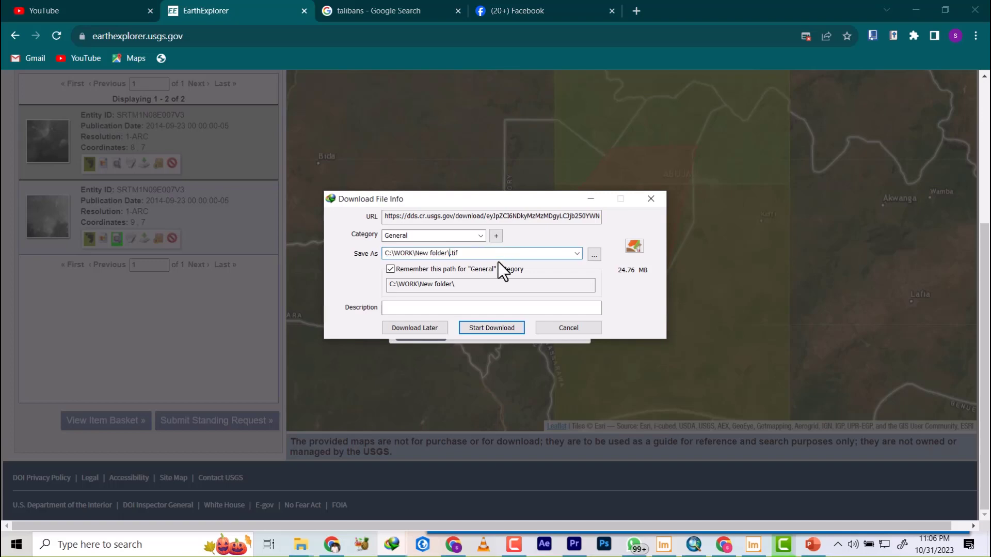
text(AMAC2)
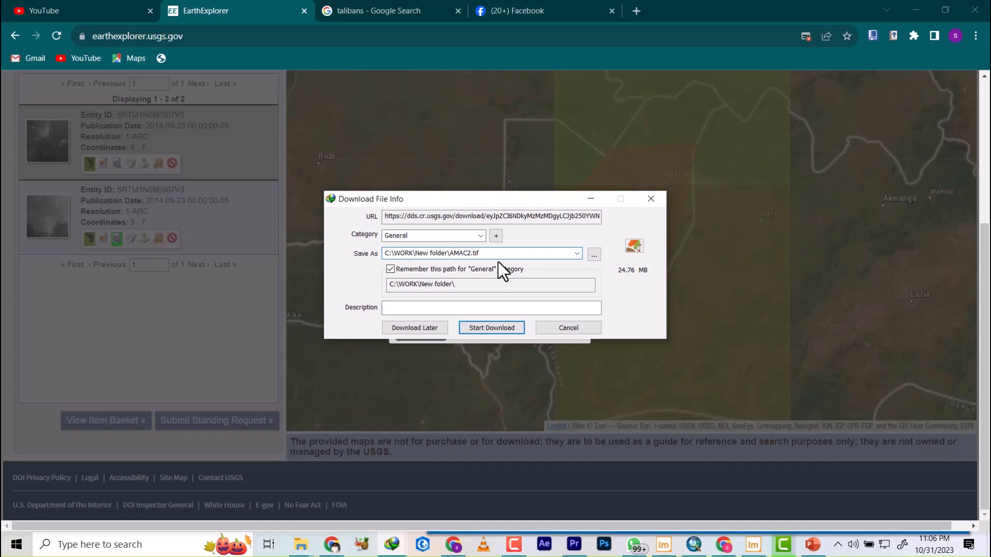
click(501, 330)
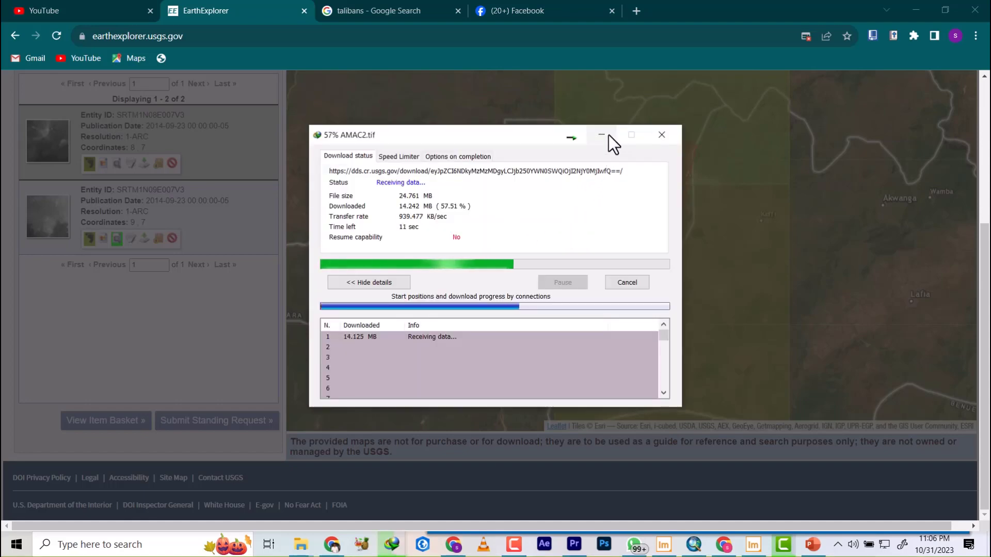
click(601, 135)
click(579, 258)
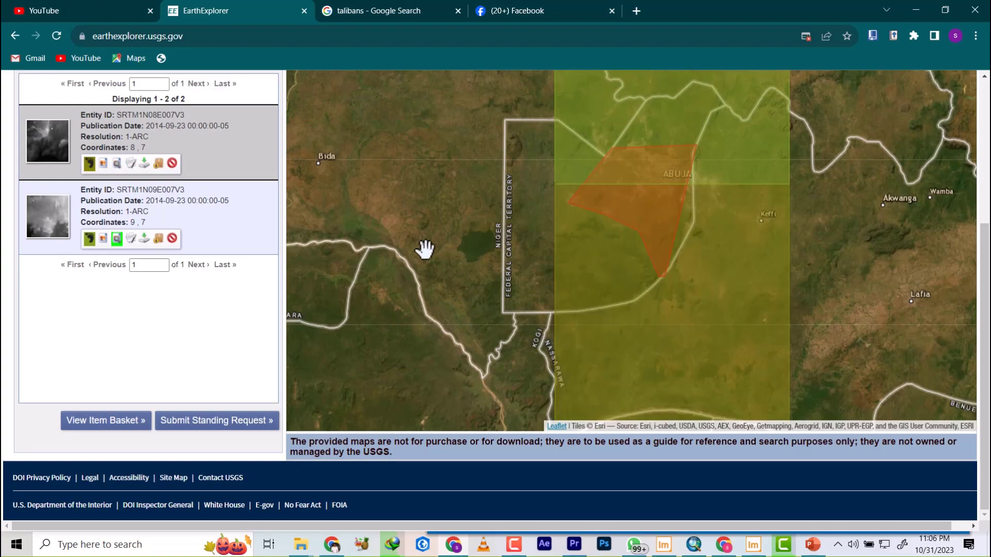
scroll(508, 253, up, 1)
scroll(508, 253, down, 4)
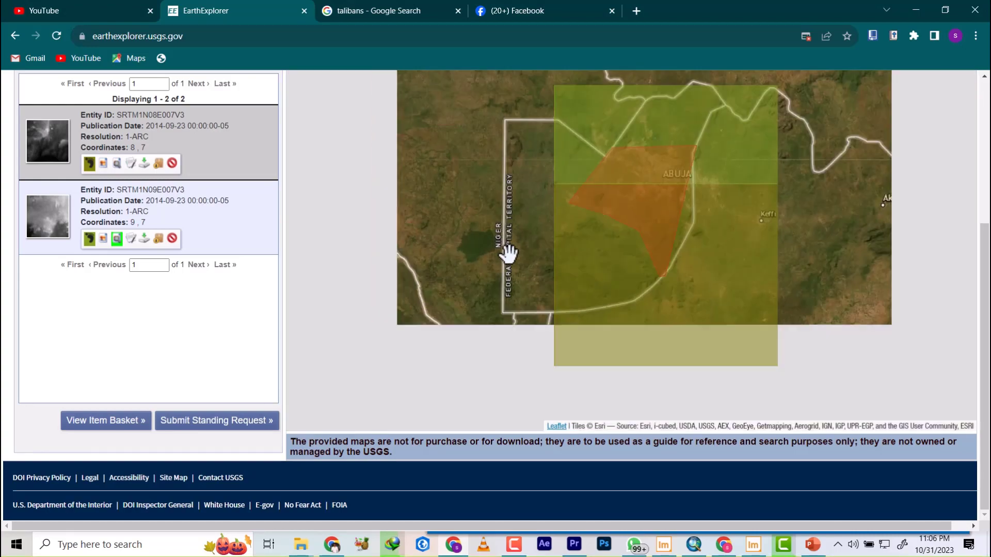
scroll(134, 149, up, 4)
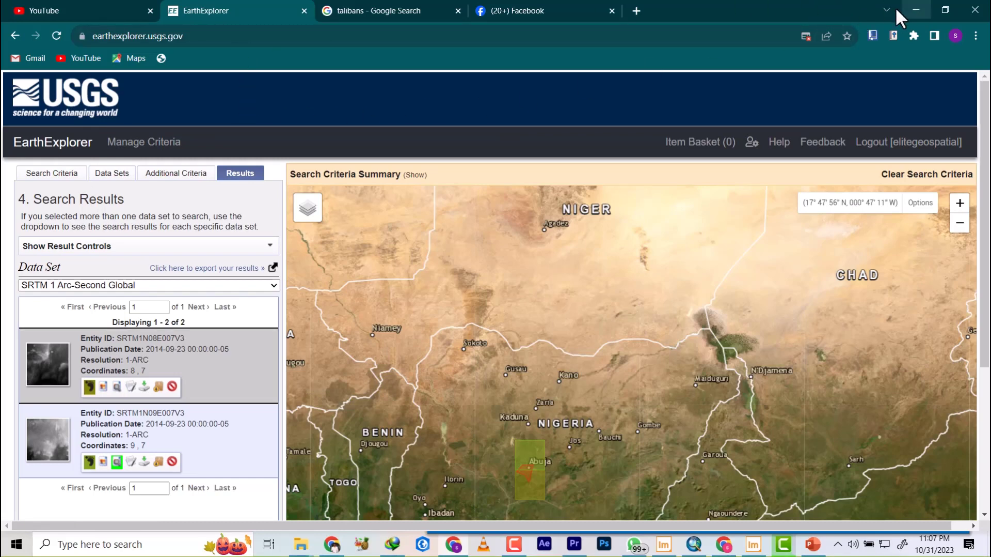
Switch to ArcMap and look over the amac boundary layer.
click(913, 7)
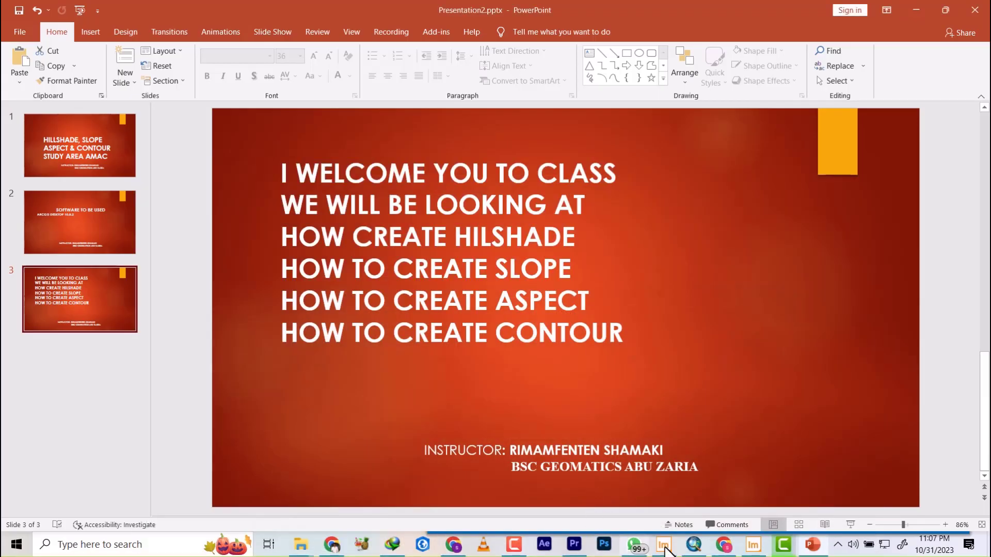
click(694, 544)
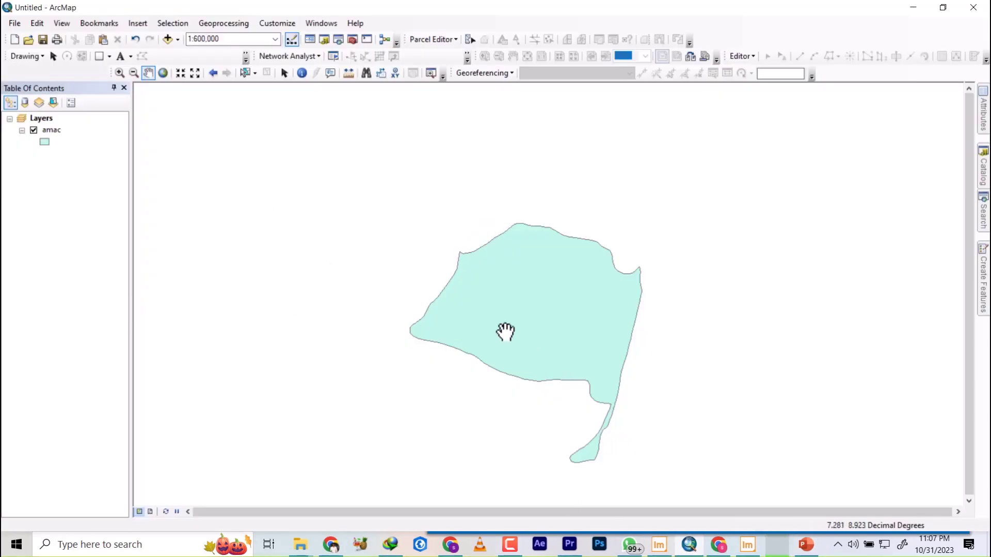
scroll(505, 331, up, 2)
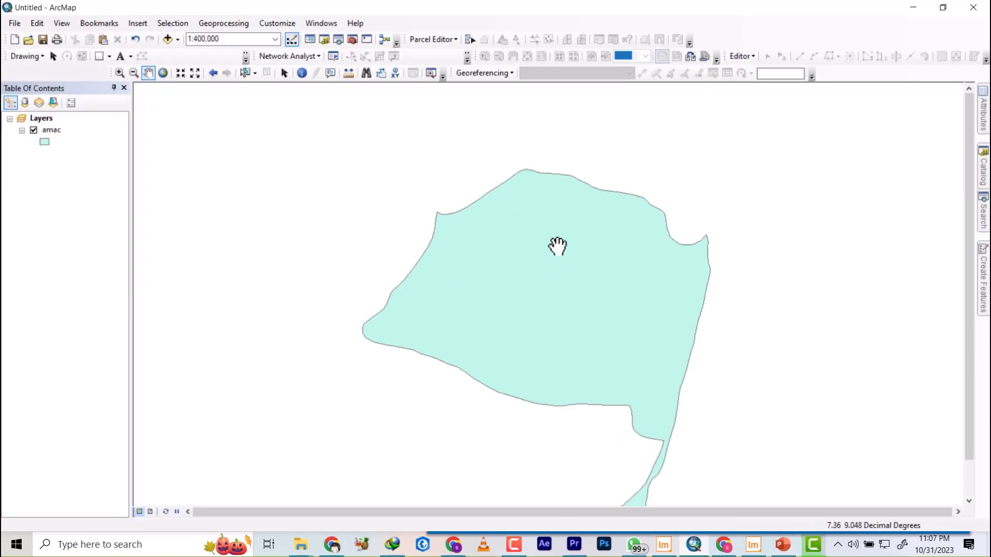
scroll(545, 265, down, 2)
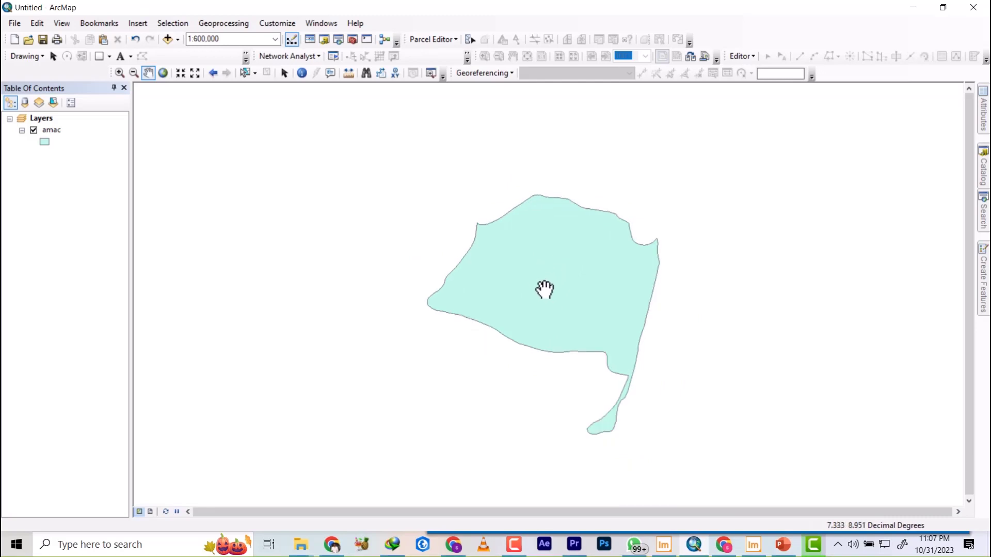
Add the AMAC1.tif and AMAC2.tif rasters from C:\WORK\New folder to the map.
click(168, 40)
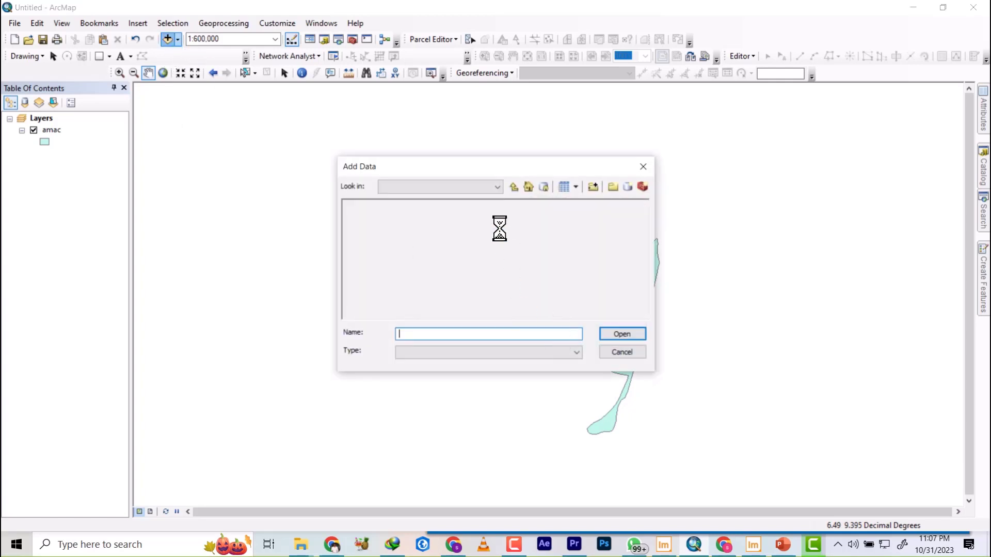
click(515, 187)
click(515, 187)
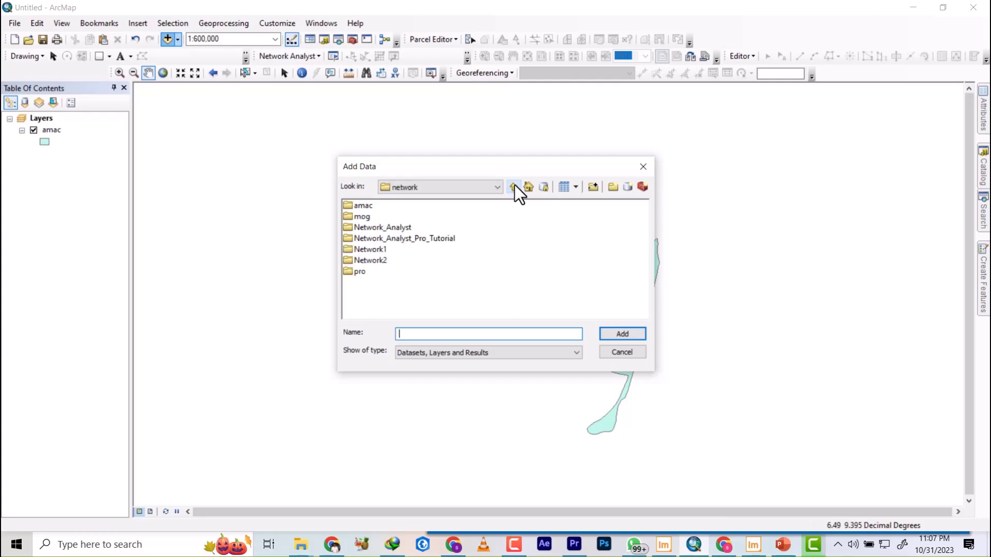
click(515, 187)
click(515, 187)
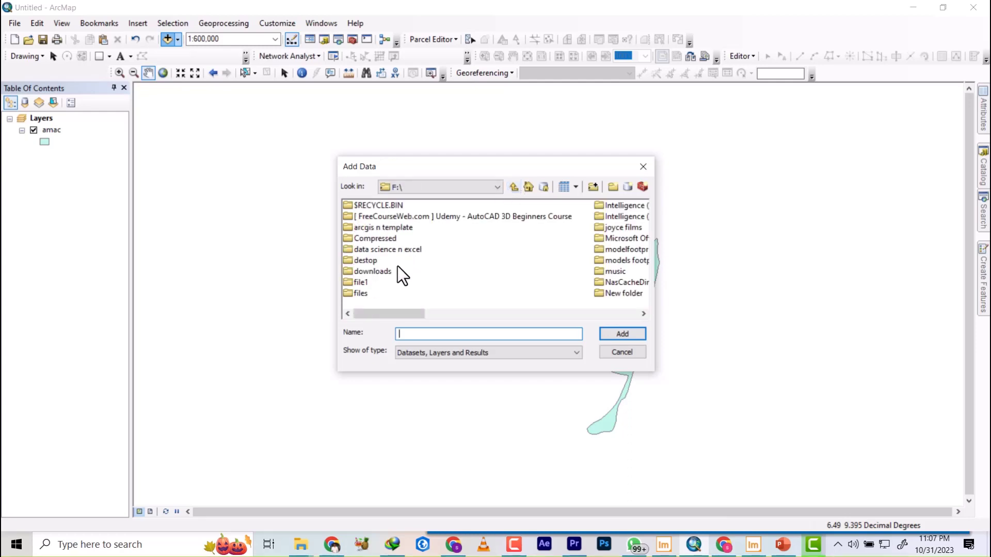
click(515, 187)
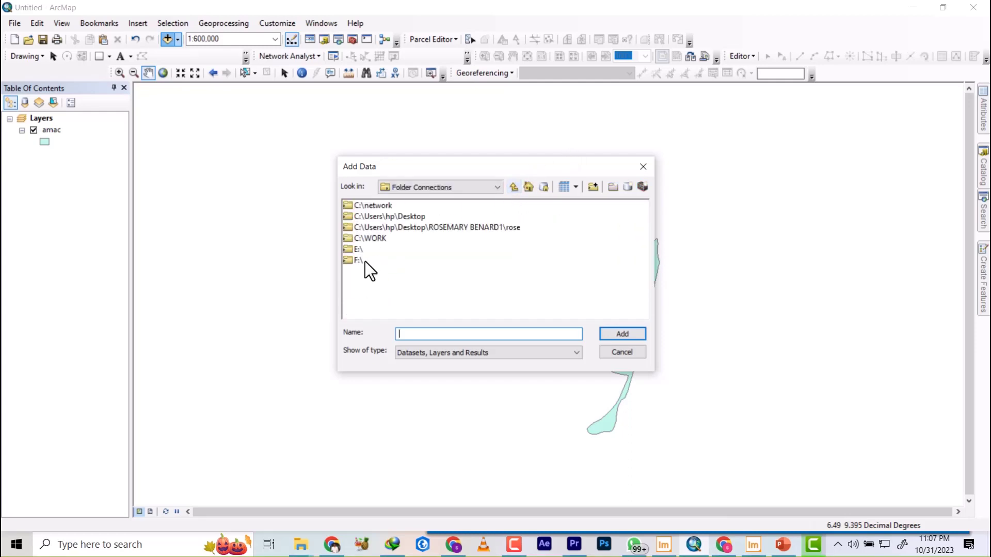
click(369, 238)
double_click(369, 239)
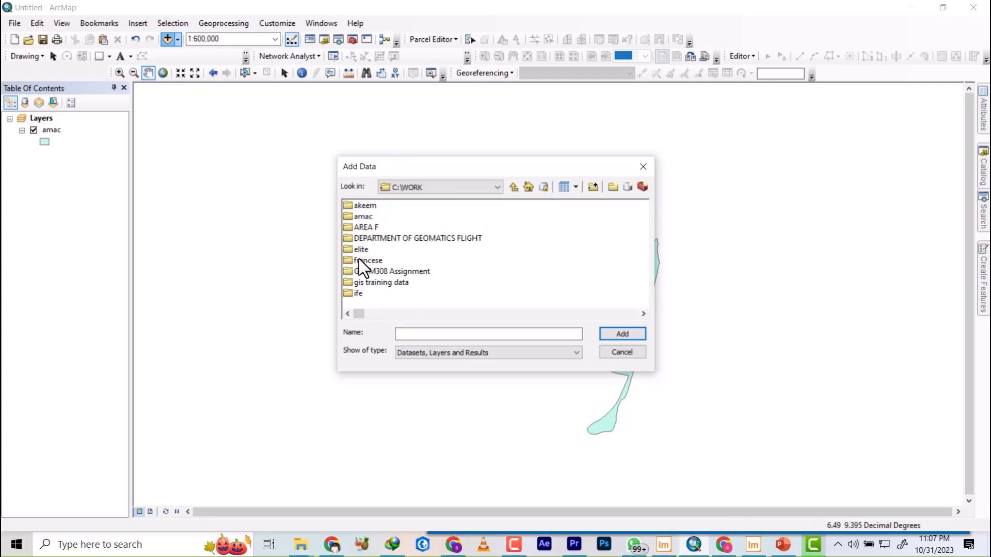
scroll(383, 278, right, 3)
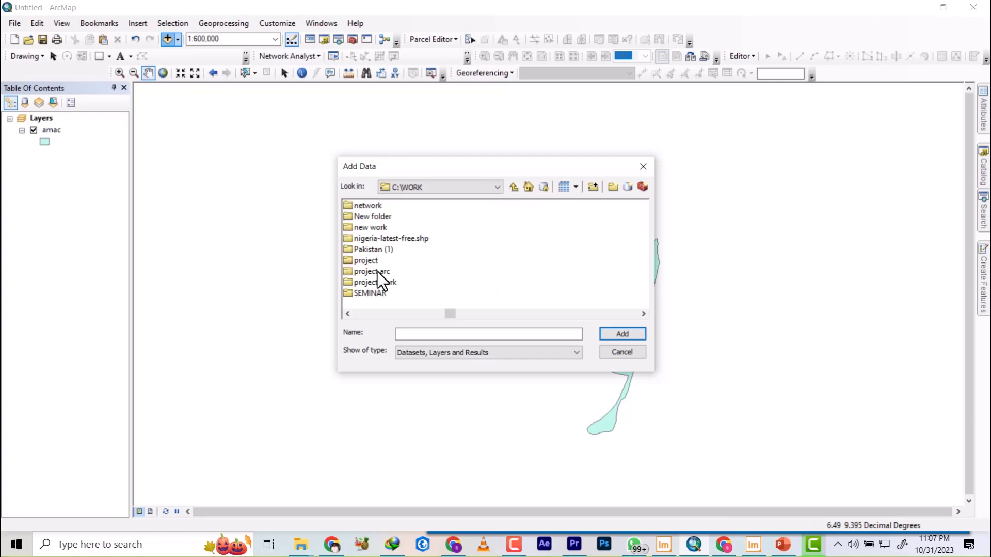
double_click(376, 217)
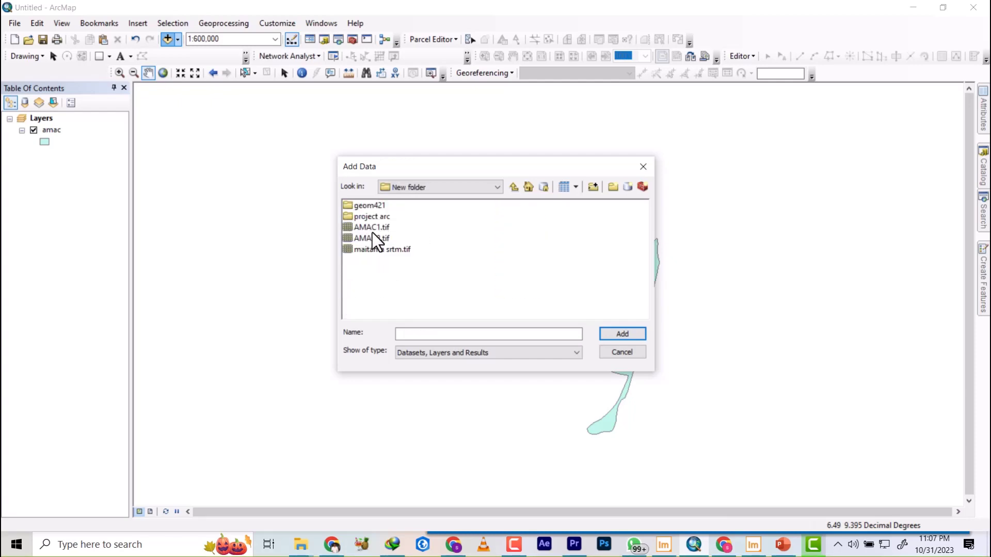
click(381, 239)
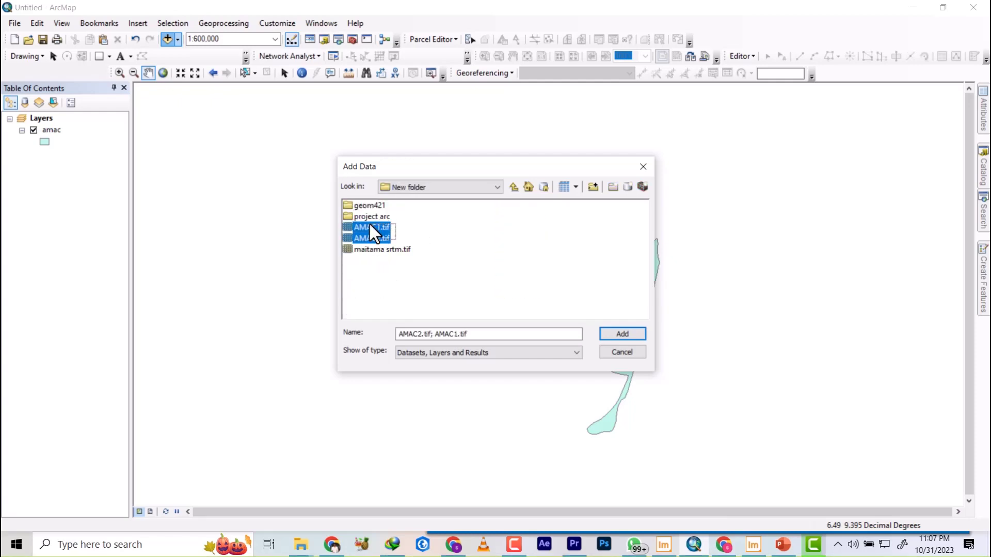
click(631, 335)
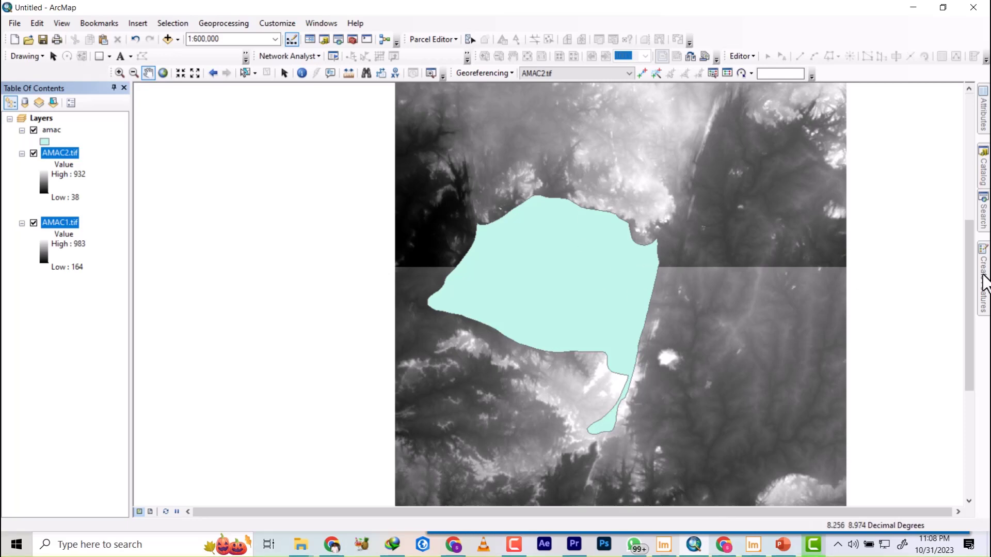
Search for the Mosaic To New Raster tool, open it and set AMAC2.tif and AMAC1.tif as input rasters.
click(989, 217)
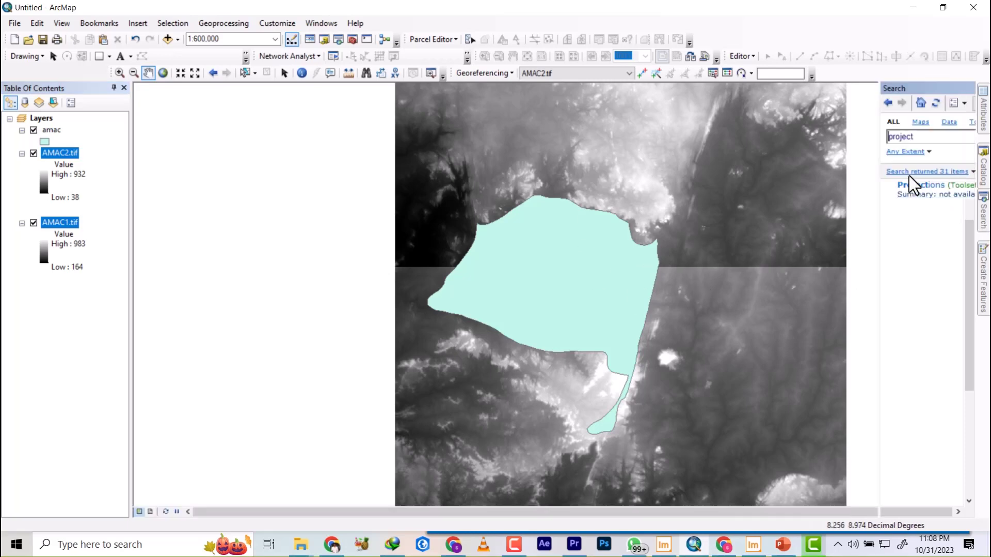
double_click(851, 137)
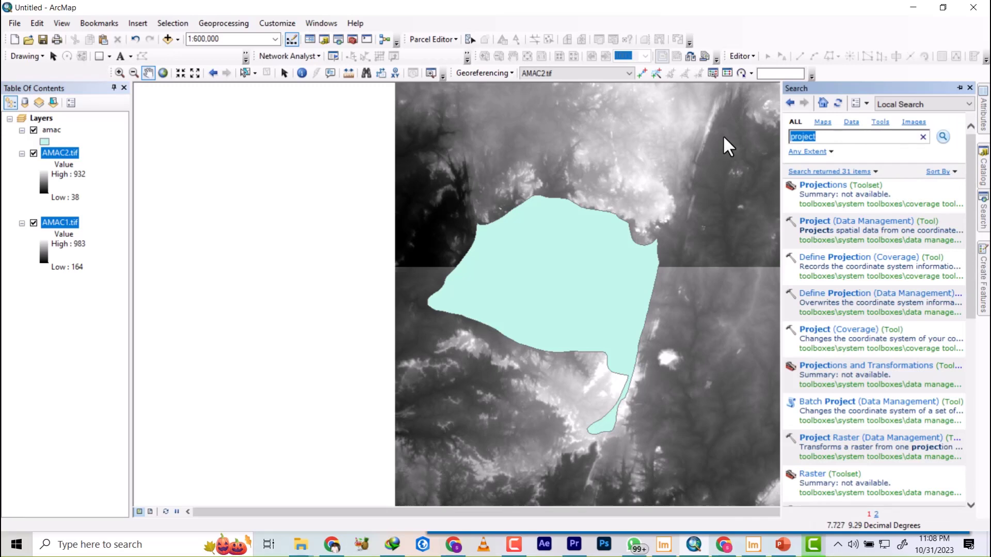
text(MOS)
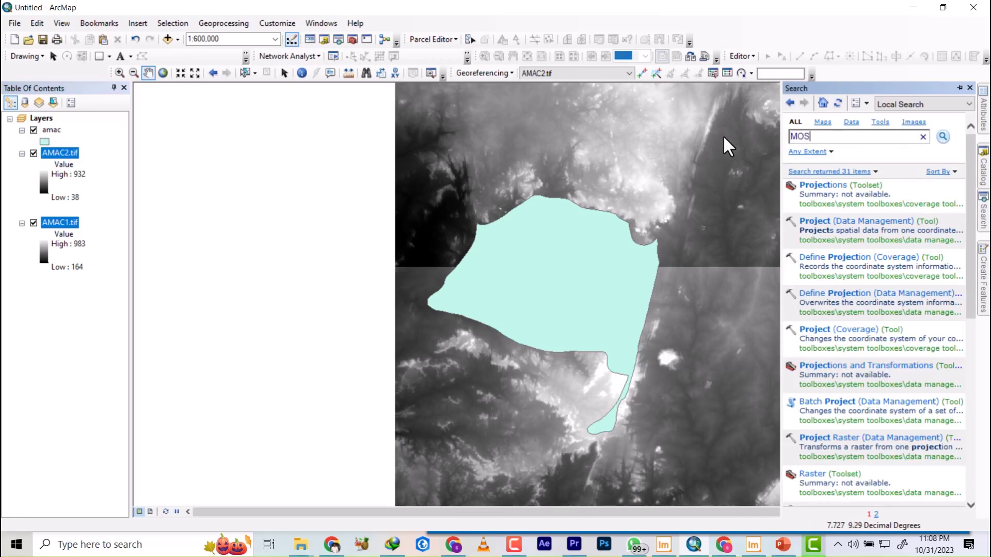
text(A)
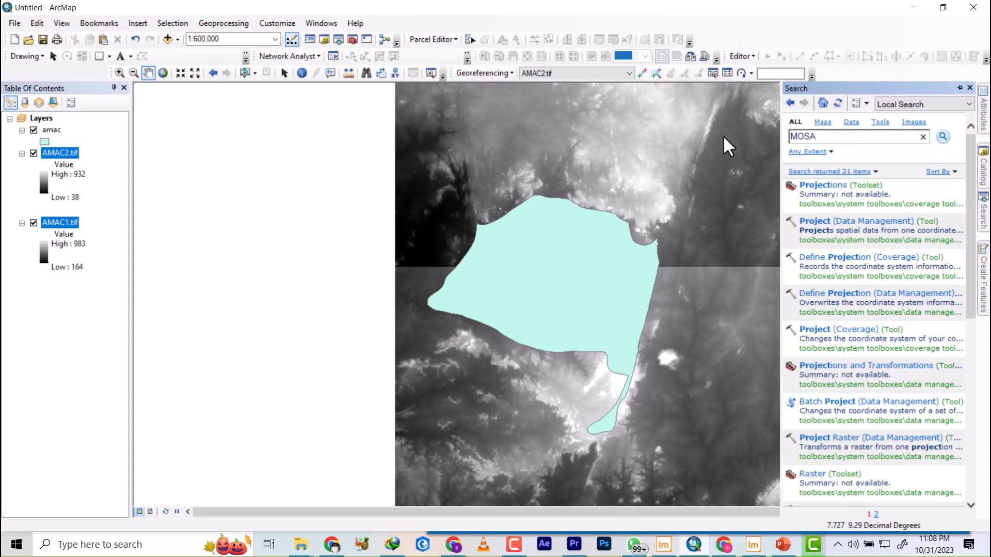
text(IC T)
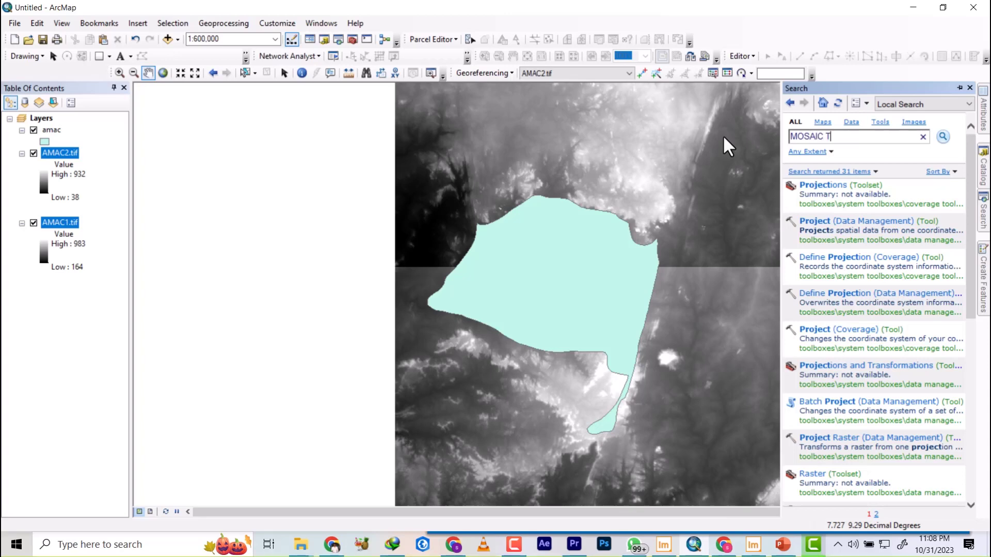
text(O NEW R)
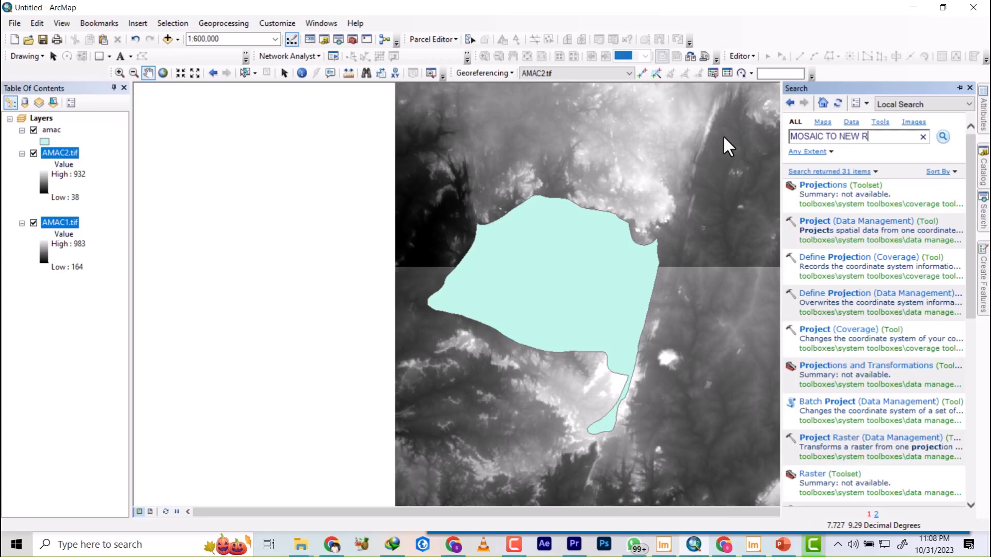
text(AST)
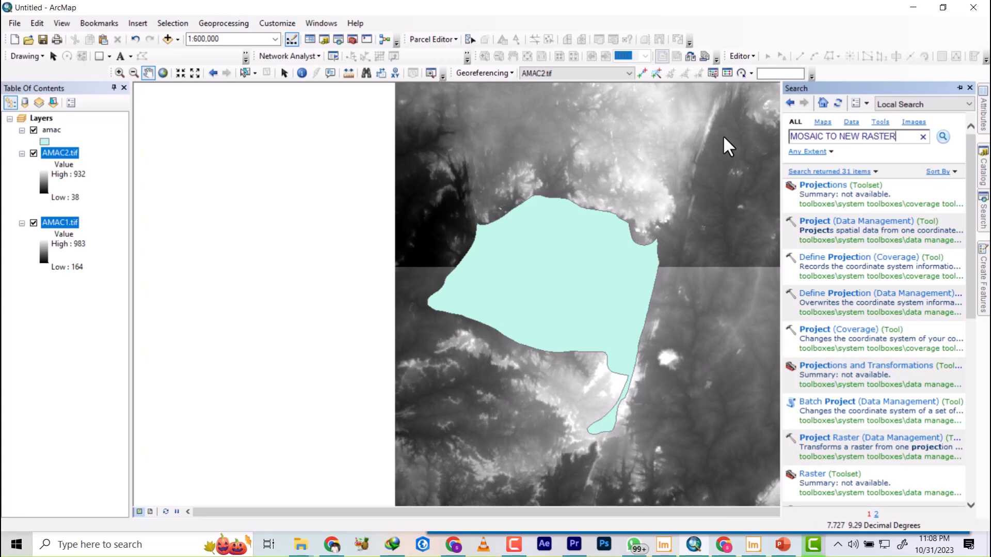
text(ER)
key(Return)
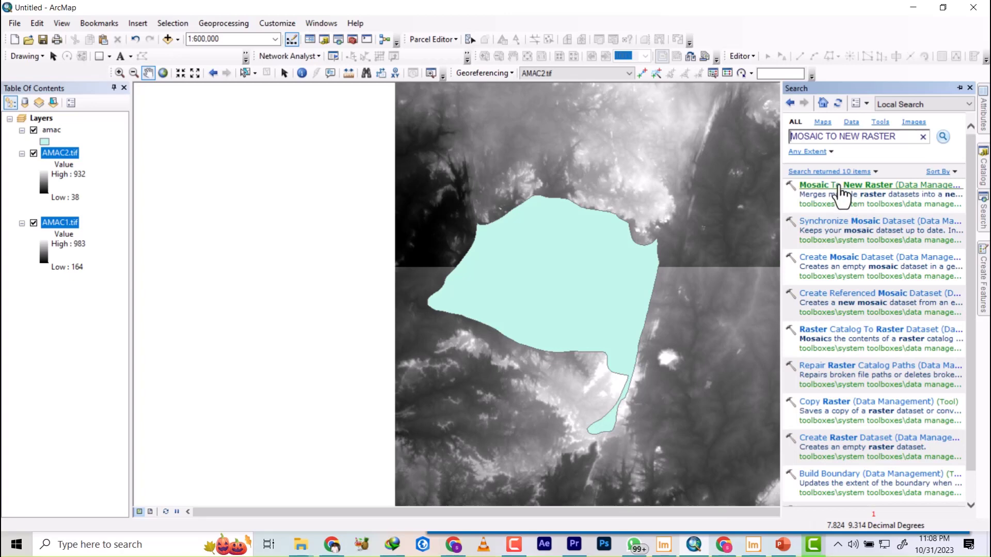
click(840, 187)
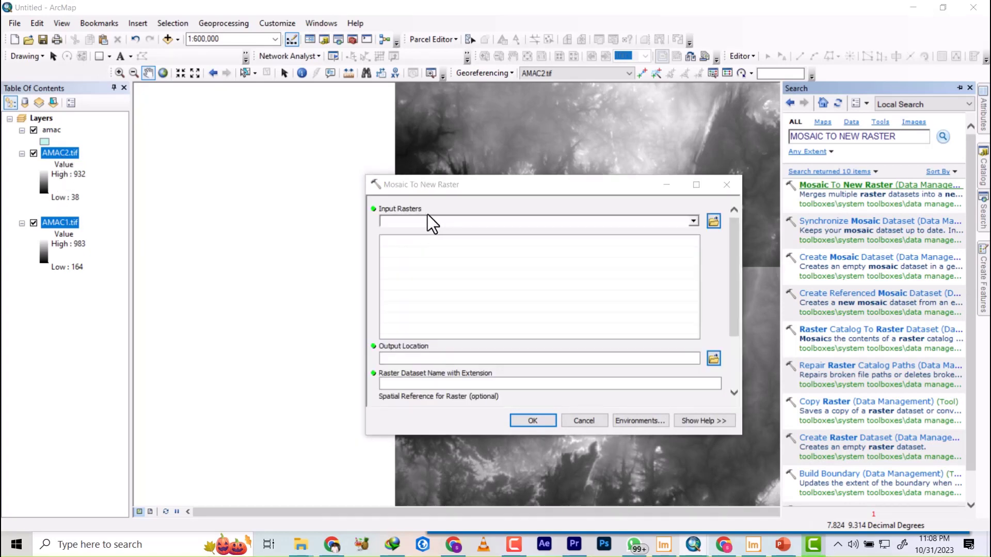
drag(444, 221, 454, 258)
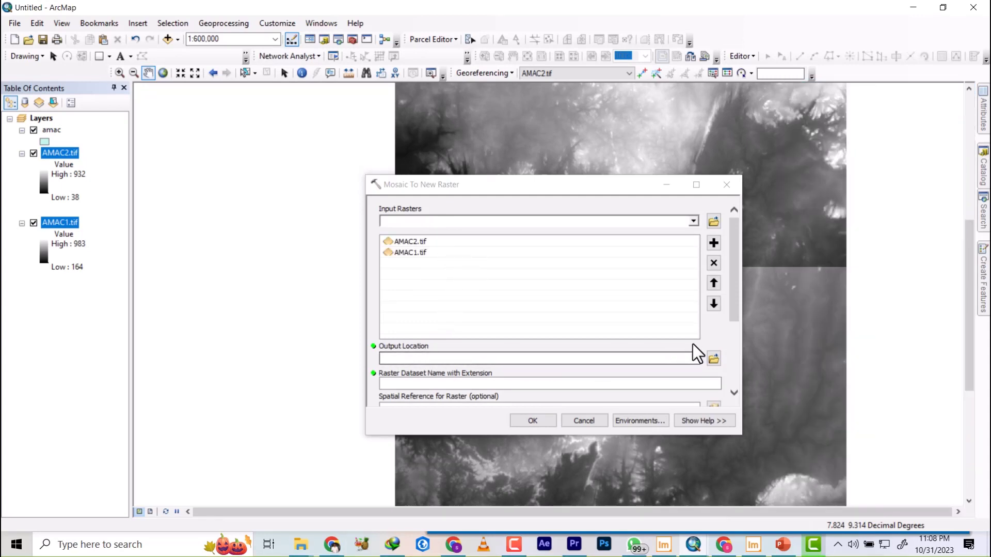
Browse for the mosaic's output location and create a new folder named DEM inside C:\WORK\amac.
click(715, 359)
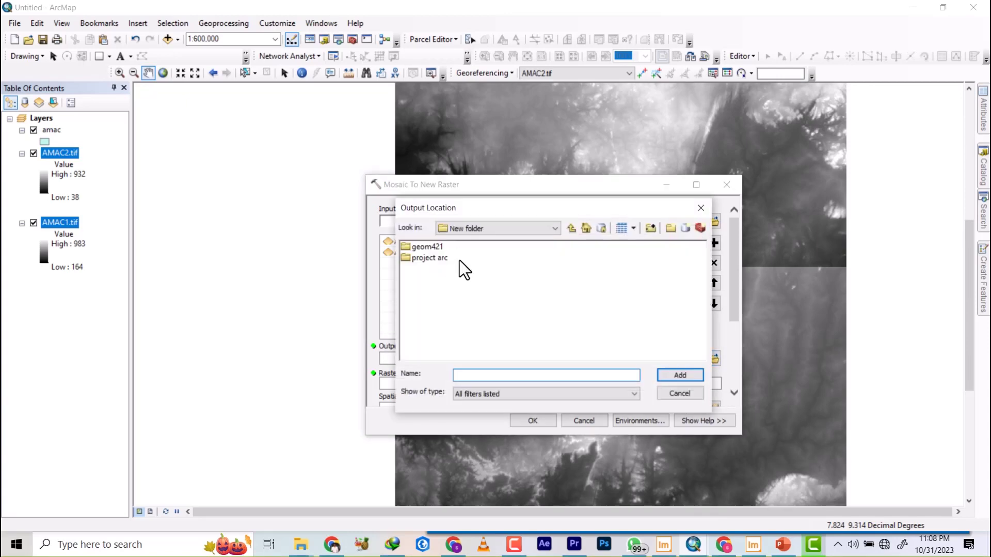
click(572, 228)
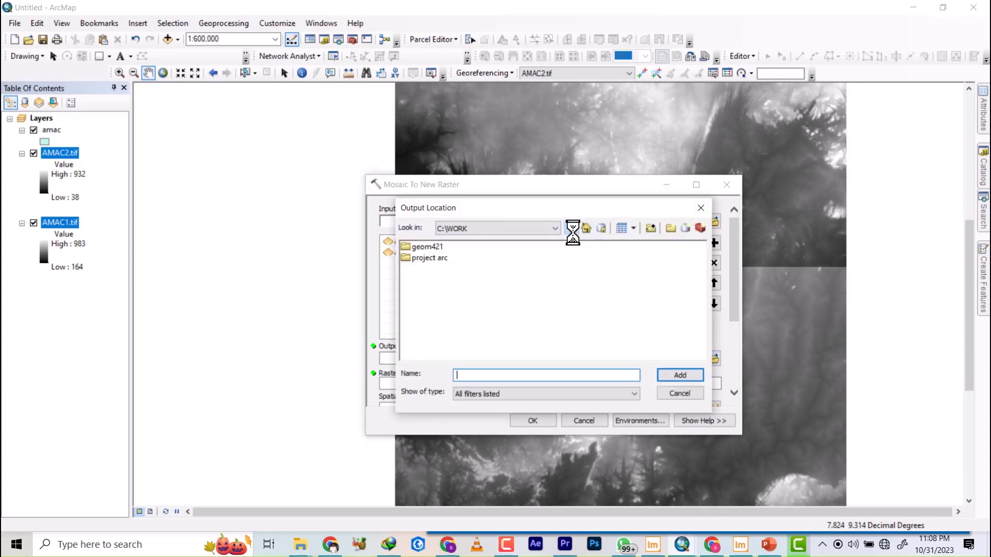
click(572, 228)
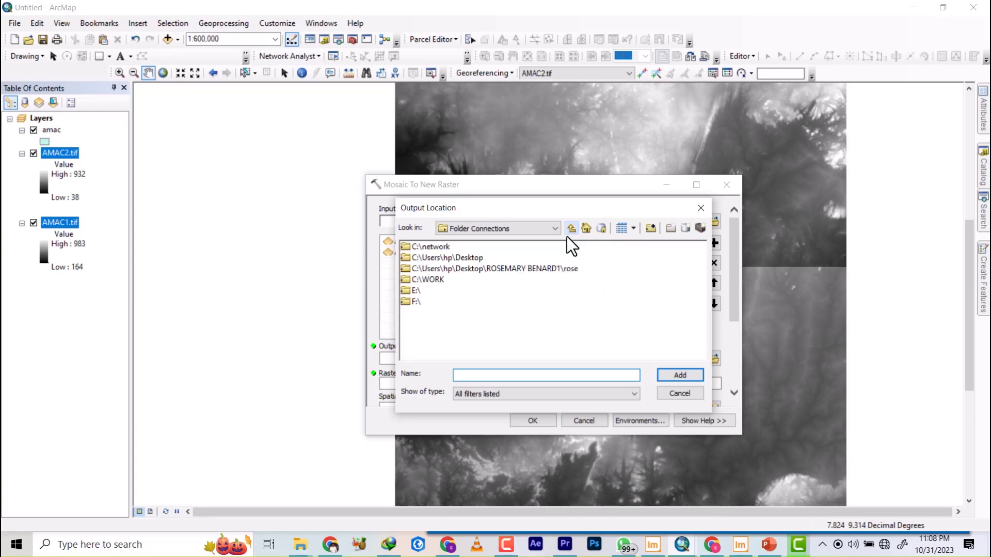
double_click(421, 281)
double_click(421, 257)
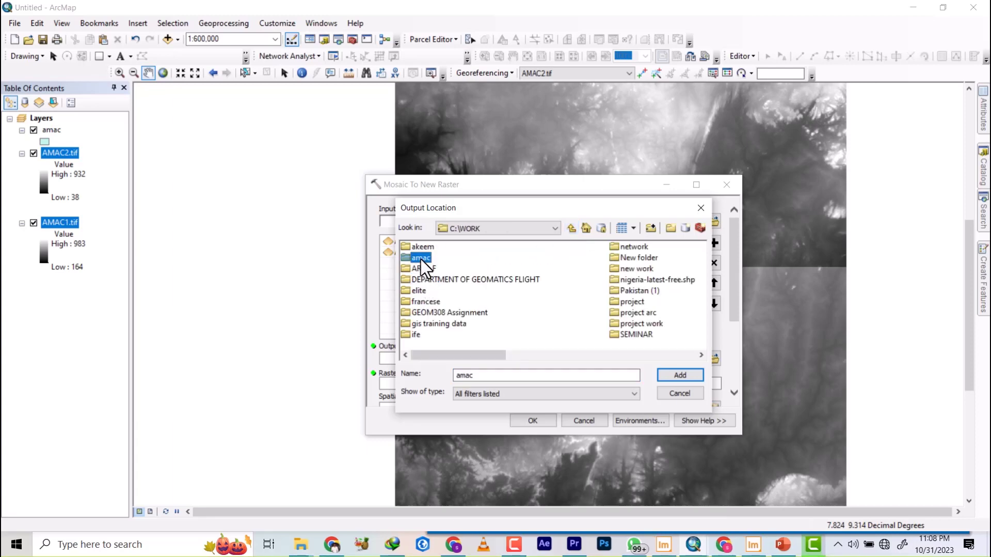
click(671, 228)
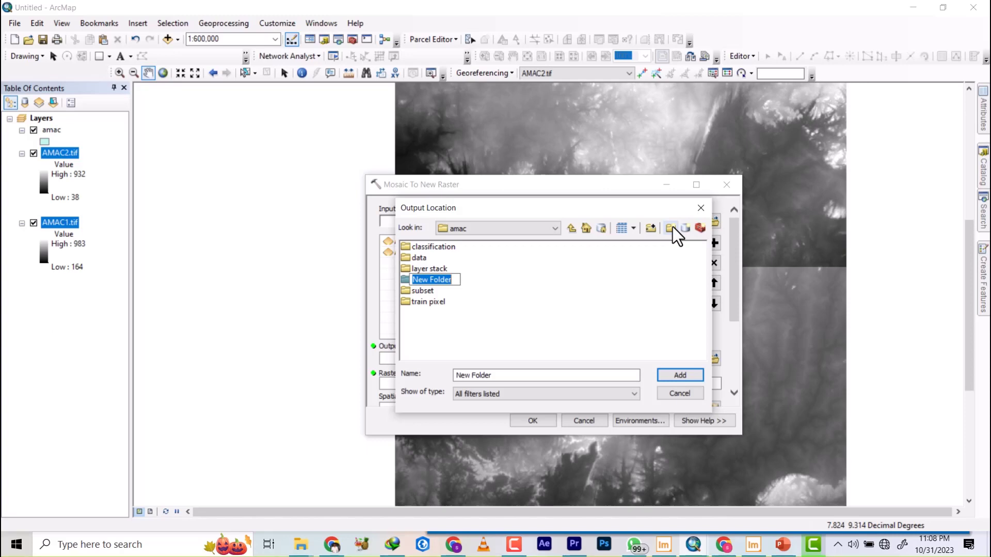
text(DE)
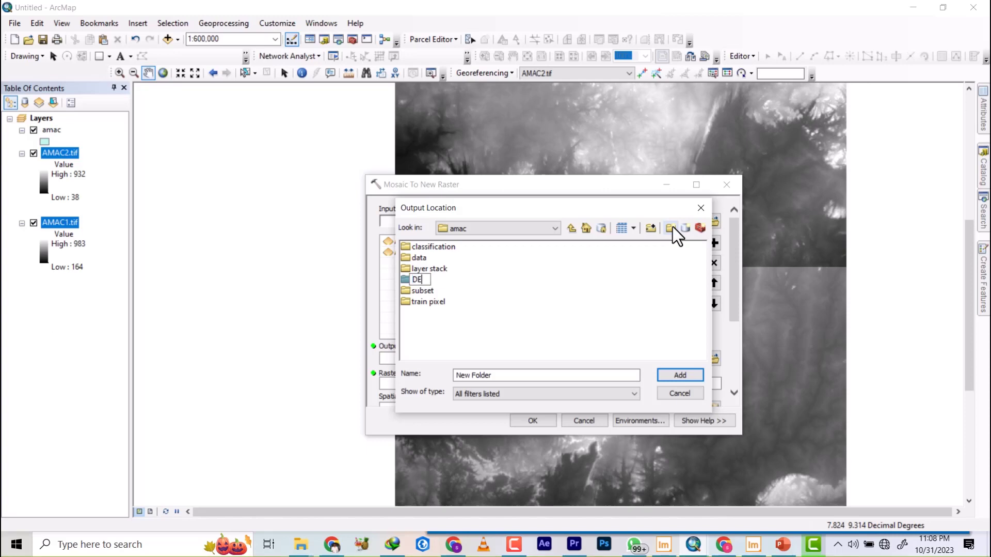
text(M)
key(Return)
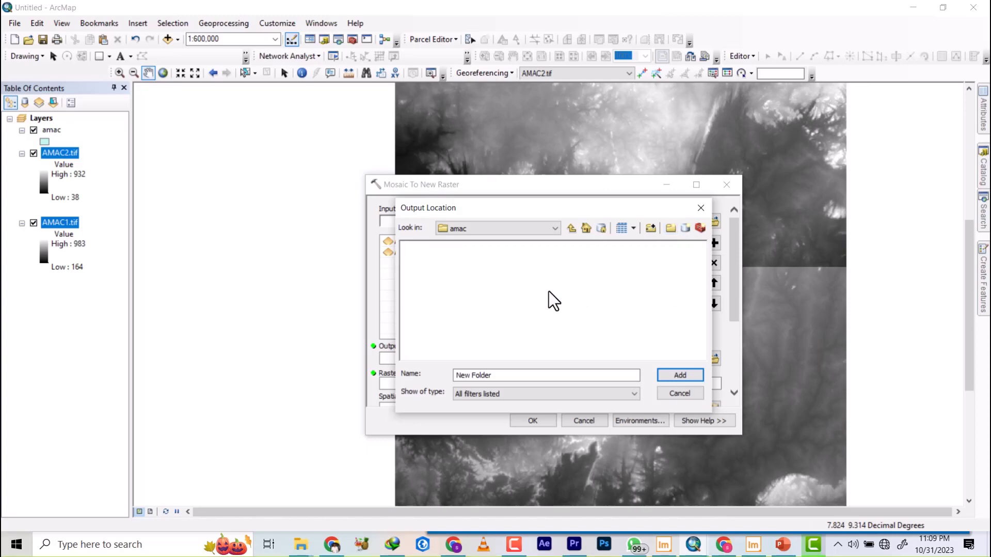
Set the mosaic's output location to C:\WORK\amac\DEM and name the raster dataset AMAC.TIF.
double_click(420, 270)
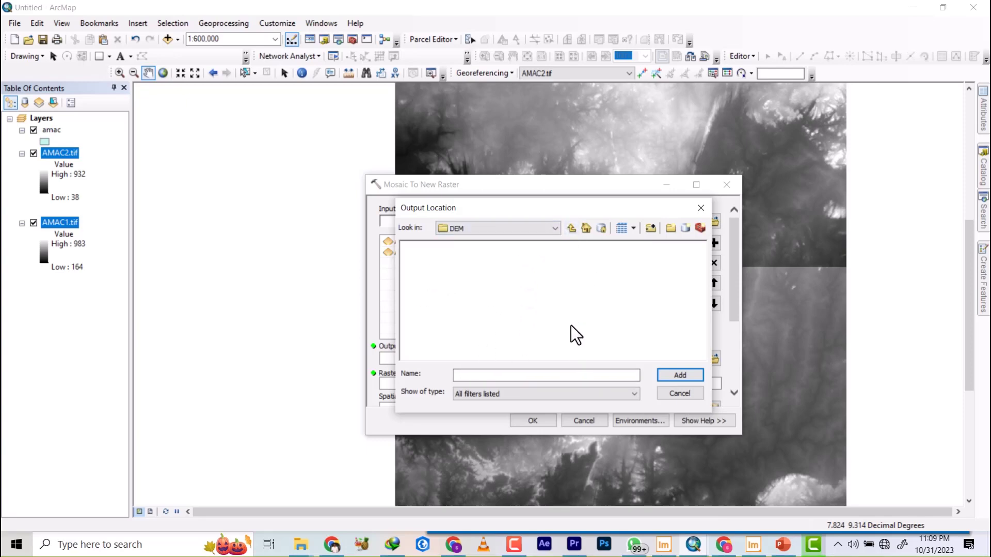
drag(565, 208, 812, 201)
drag(755, 111, 649, 137)
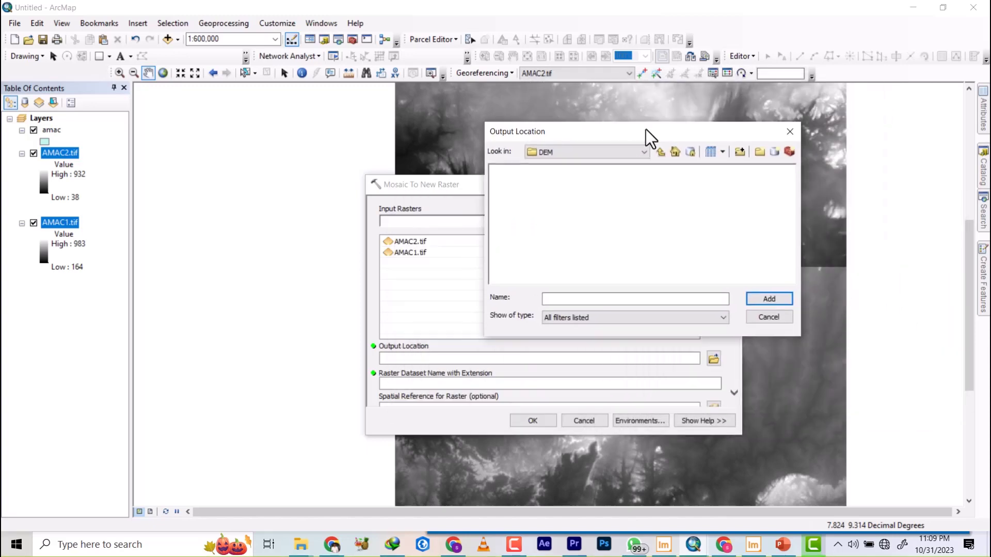
click(659, 155)
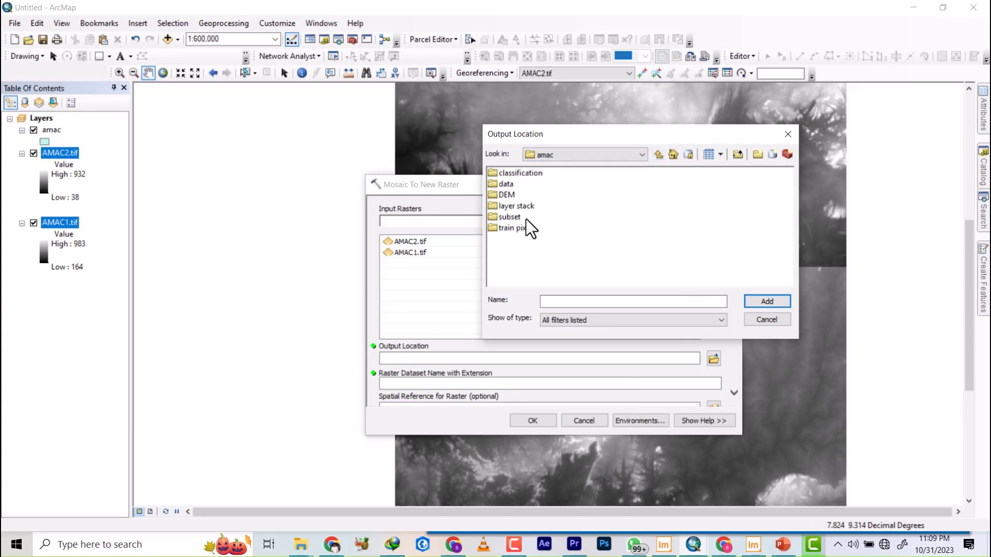
click(507, 195)
click(766, 302)
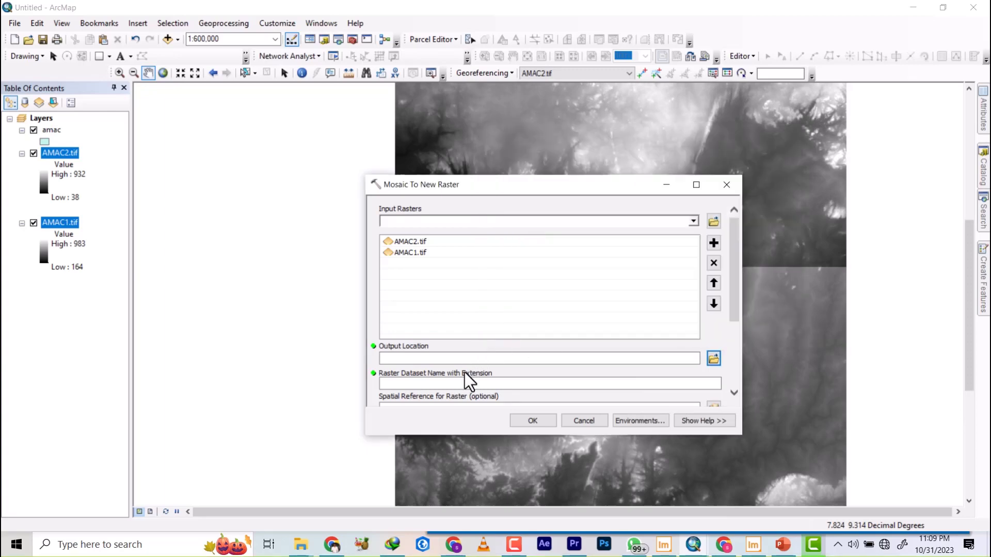
click(443, 385)
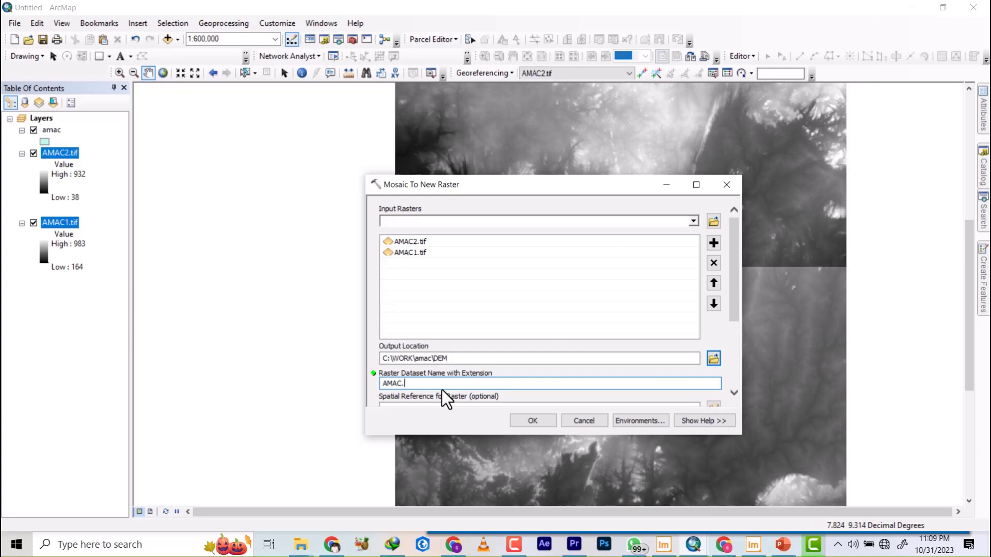
text(IF)
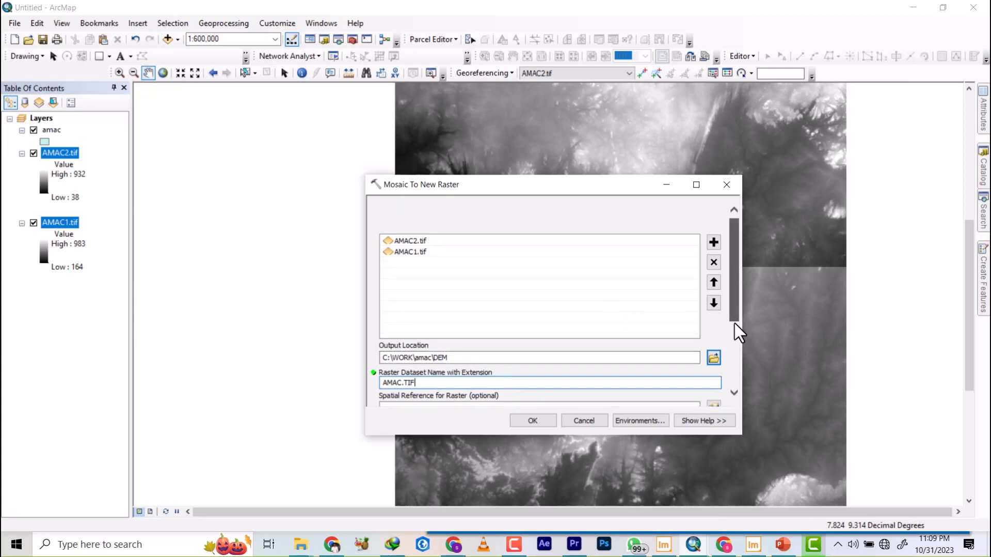
Check the AMAC2.tif layer's source properties for its number of bands, pixel type and pixel depth.
scroll(543, 369, down, 5)
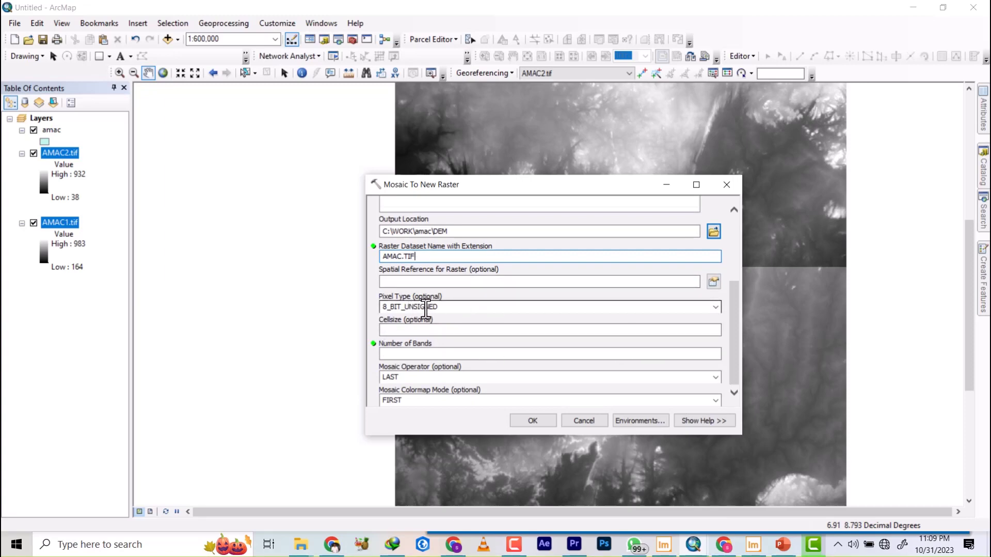
click(61, 222)
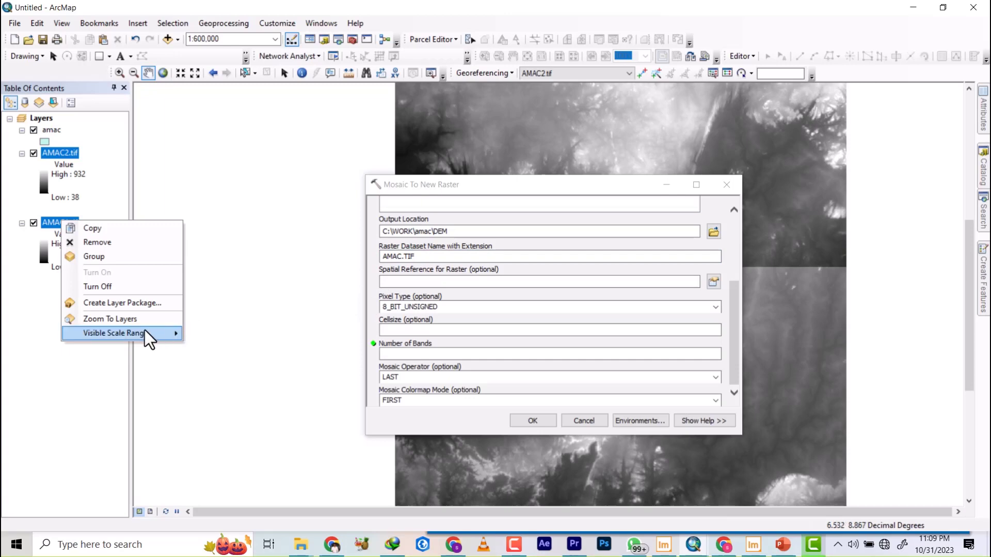
click(115, 188)
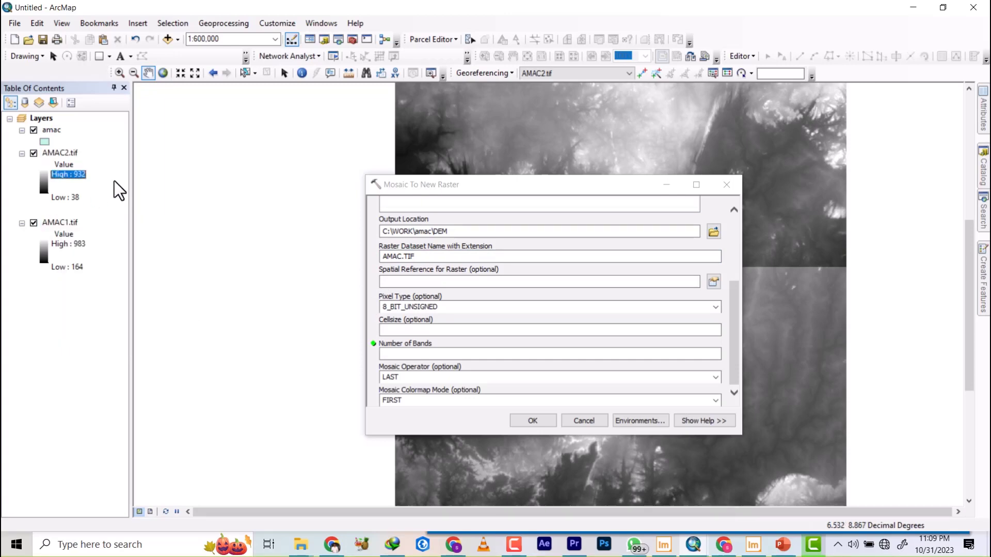
click(61, 154)
right_click(61, 154)
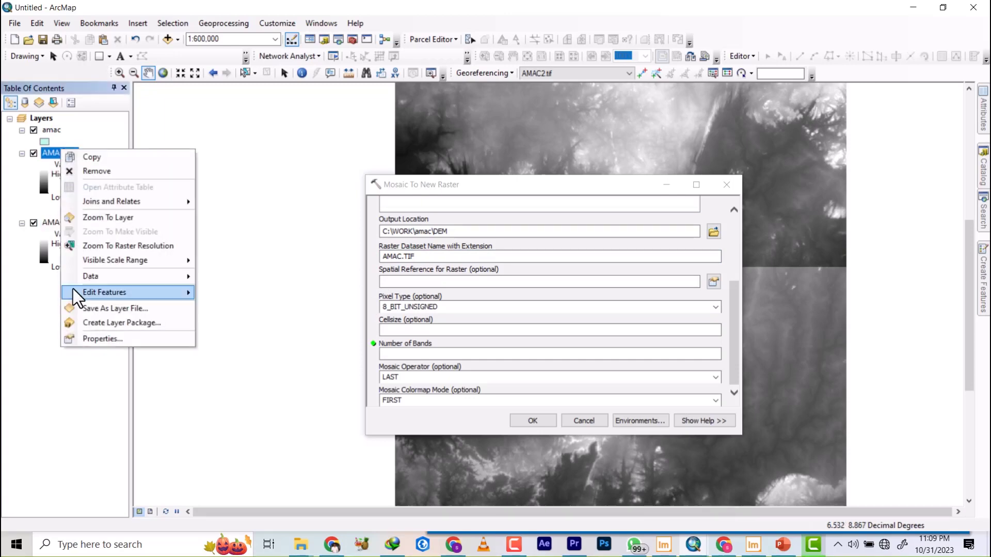
click(120, 339)
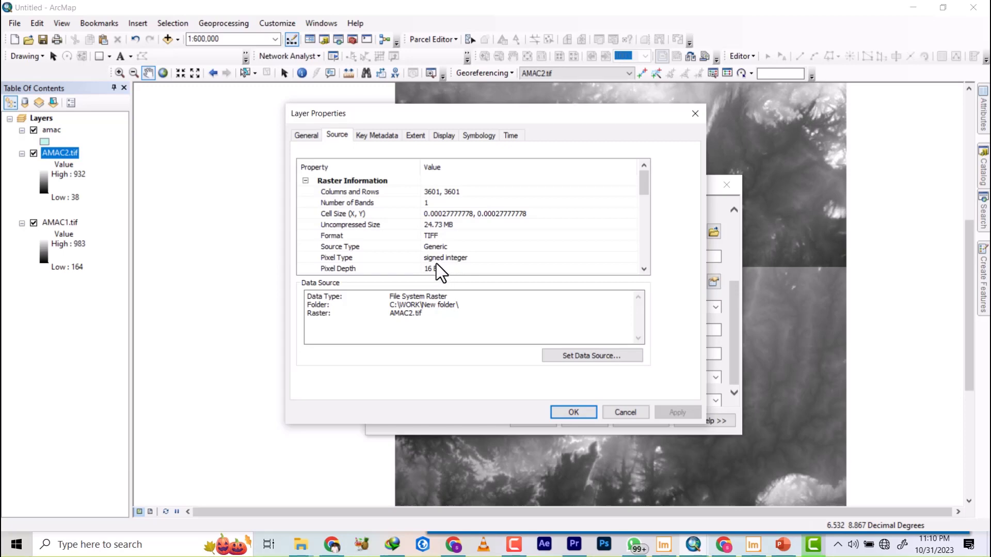
click(701, 116)
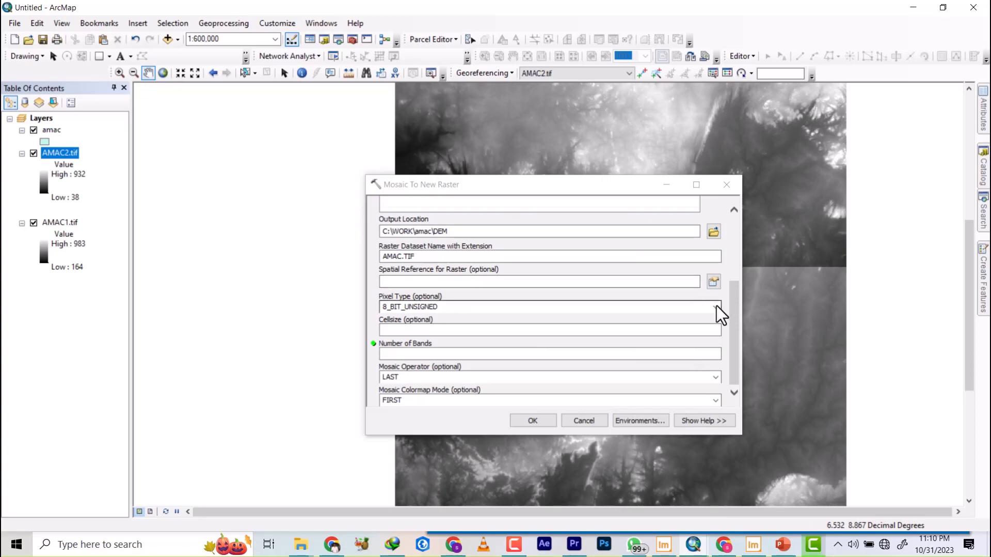
Set the mosaic's pixel type to 16_BIT_SIGNED and its number of bands to 1.
click(716, 308)
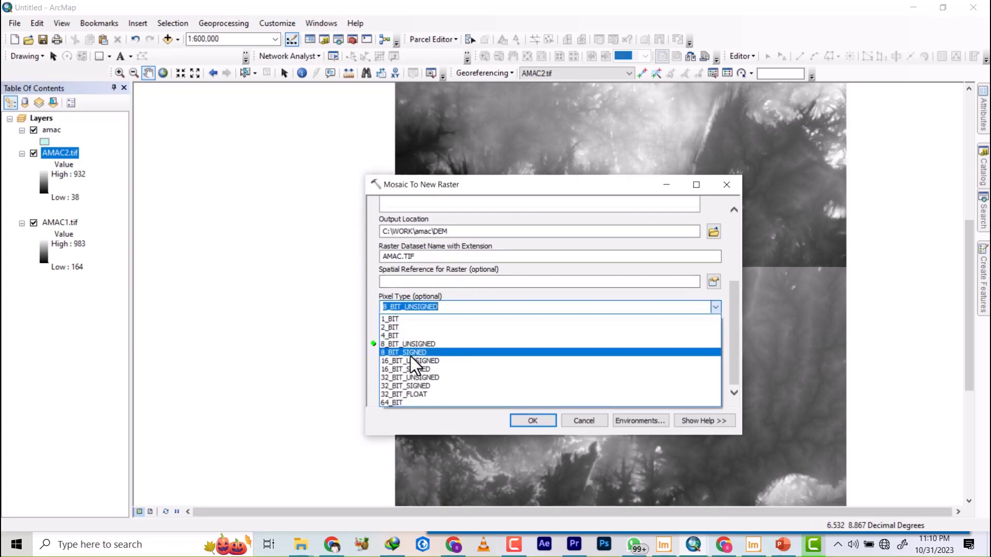
click(412, 371)
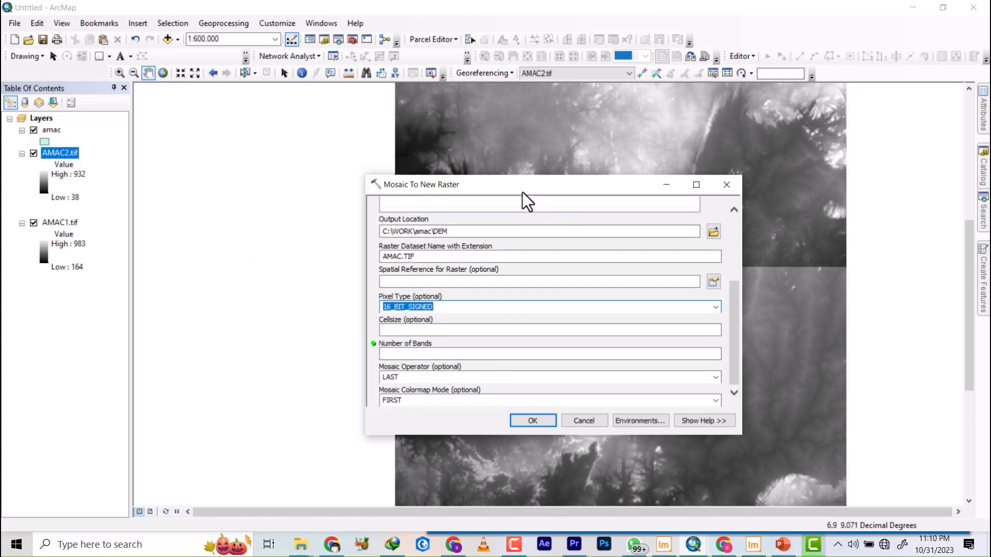
click(471, 350)
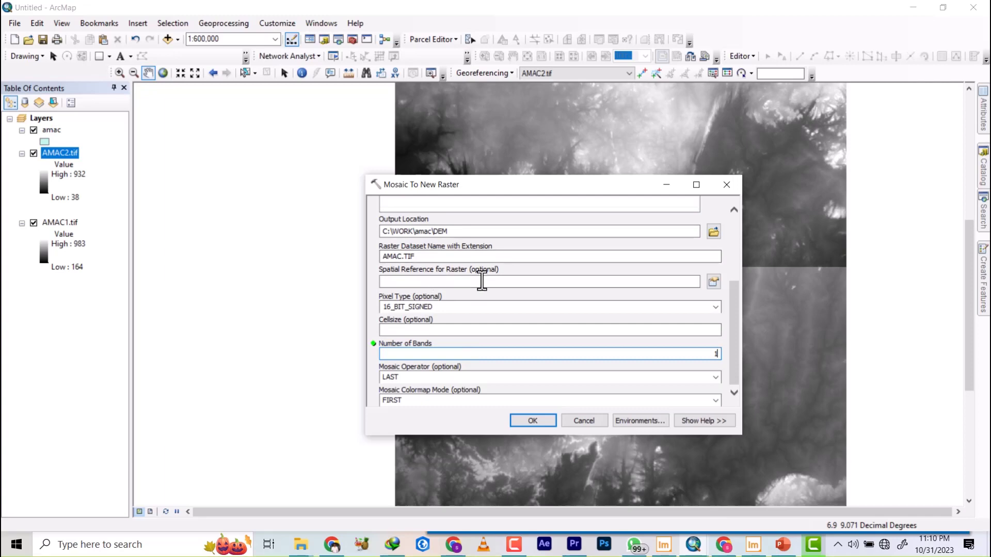
Set the mosaic's spatial reference to WGS 1984 UTM Zone 32N.
click(714, 282)
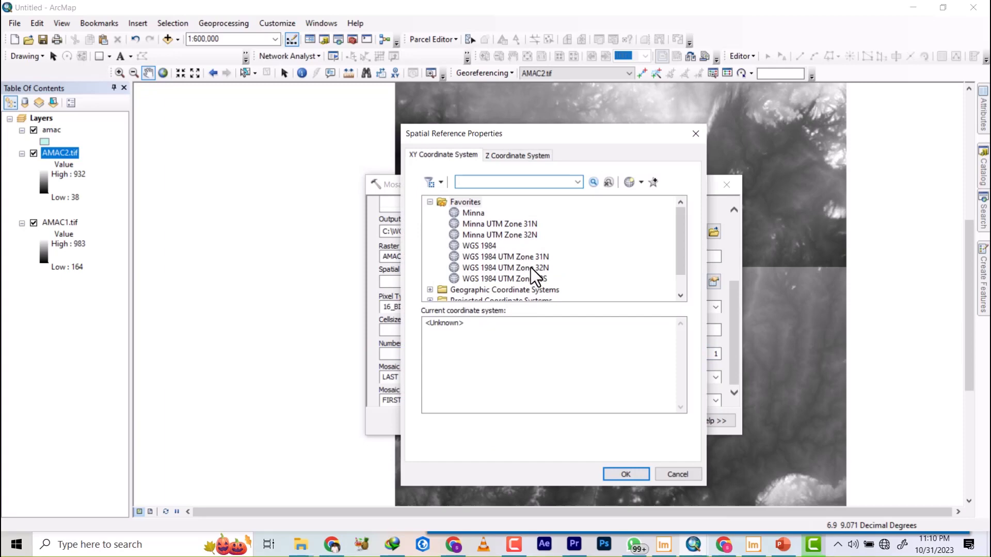
click(531, 267)
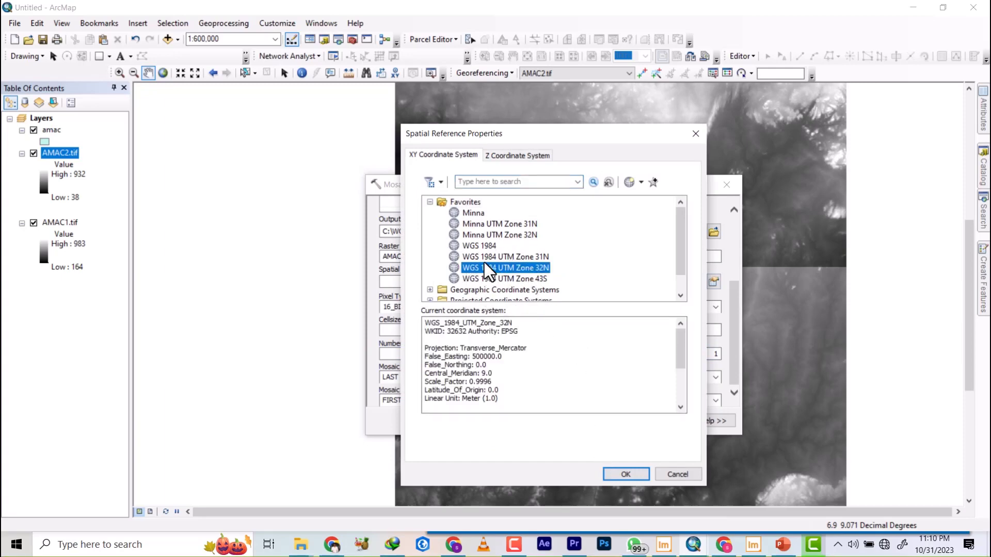
click(626, 473)
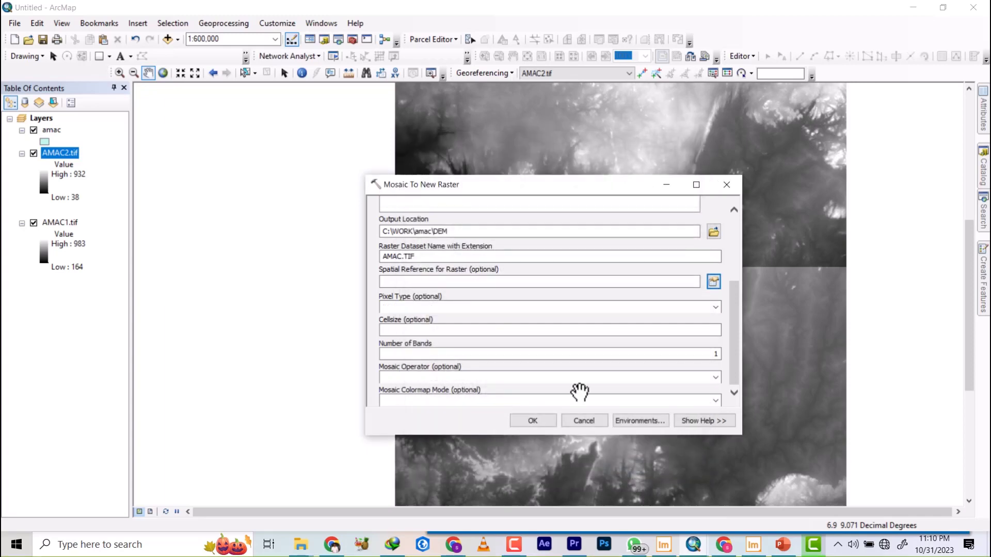
Run Mosaic To New Raster and remove the source layers AMAC2.tif and AMAC1.tif from the map.
click(532, 421)
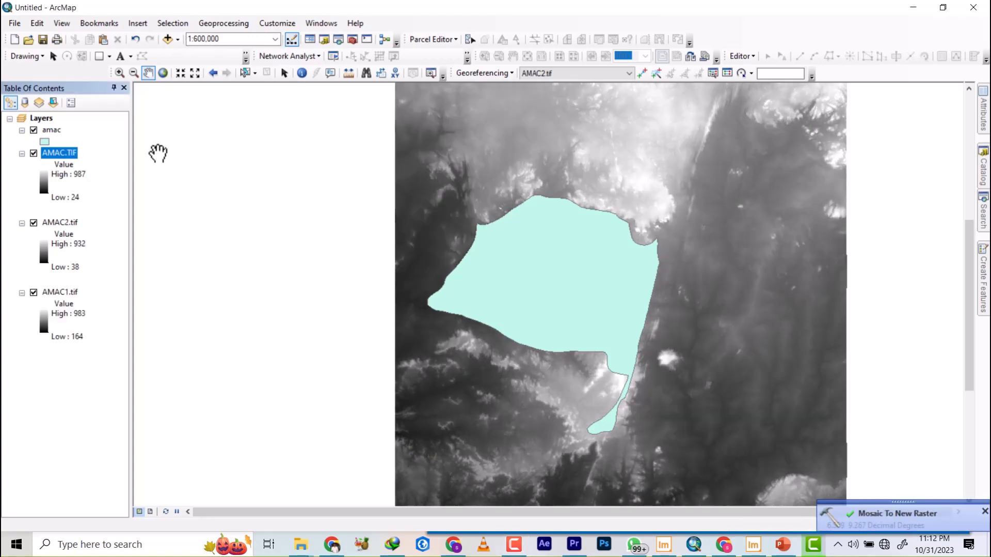
click(33, 222)
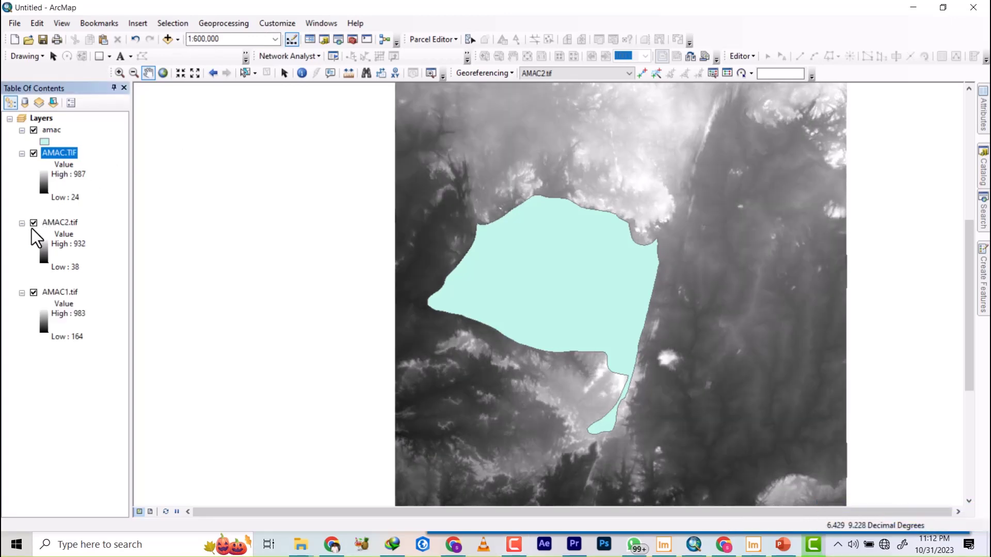
click(33, 293)
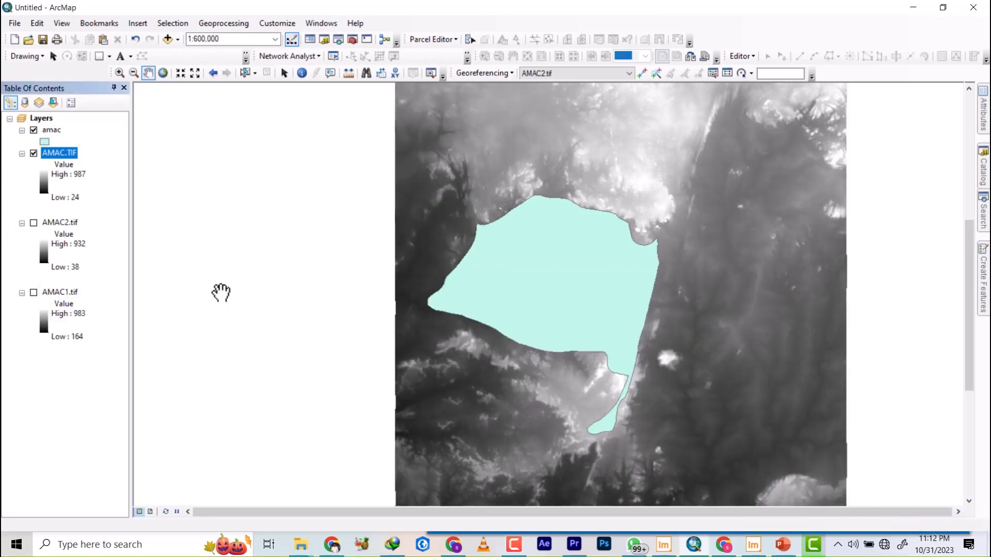
right_click(56, 228)
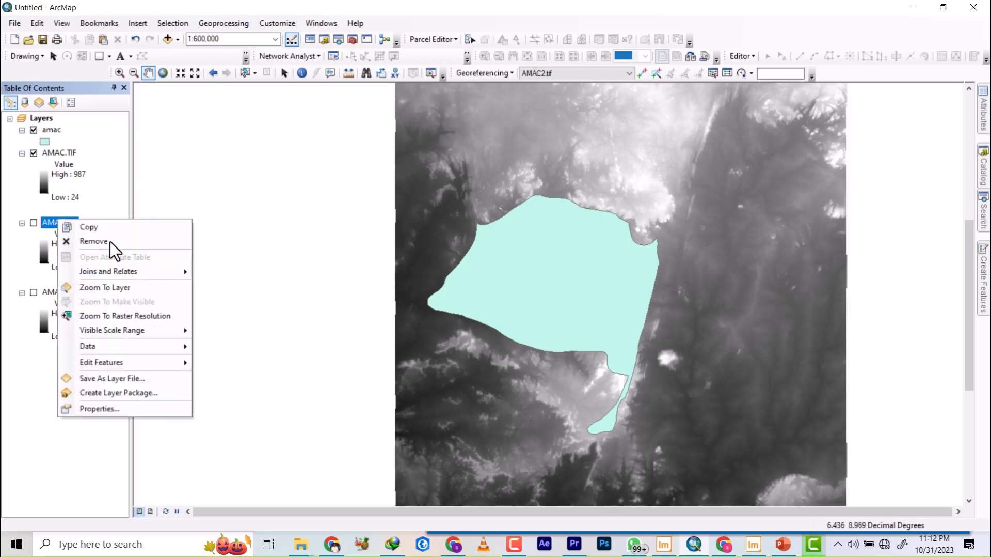
click(85, 241)
right_click(54, 224)
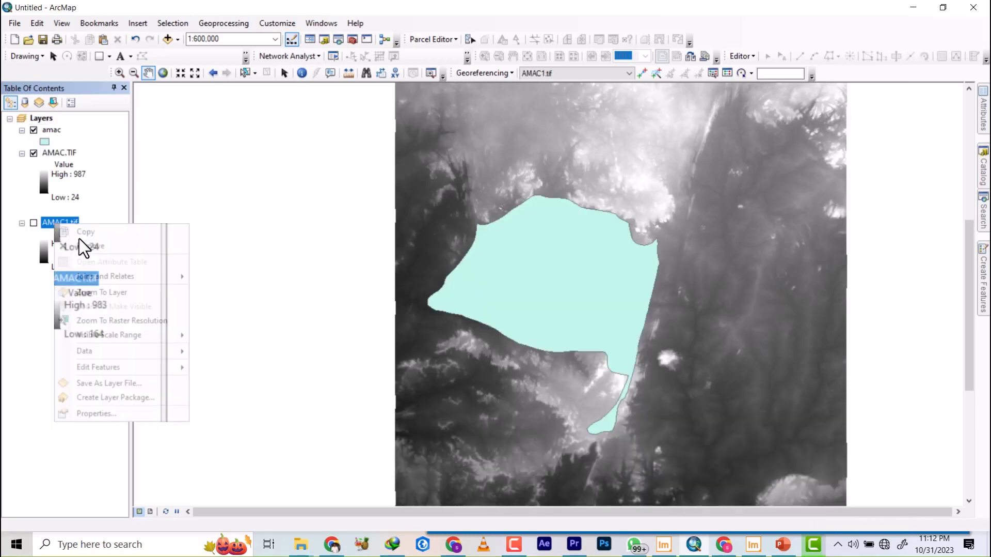
click(83, 245)
Examine the mosaicked AMAC.TIF with the amac boundary hidden, then with it shown again, to check the DEM's coverage.
click(33, 130)
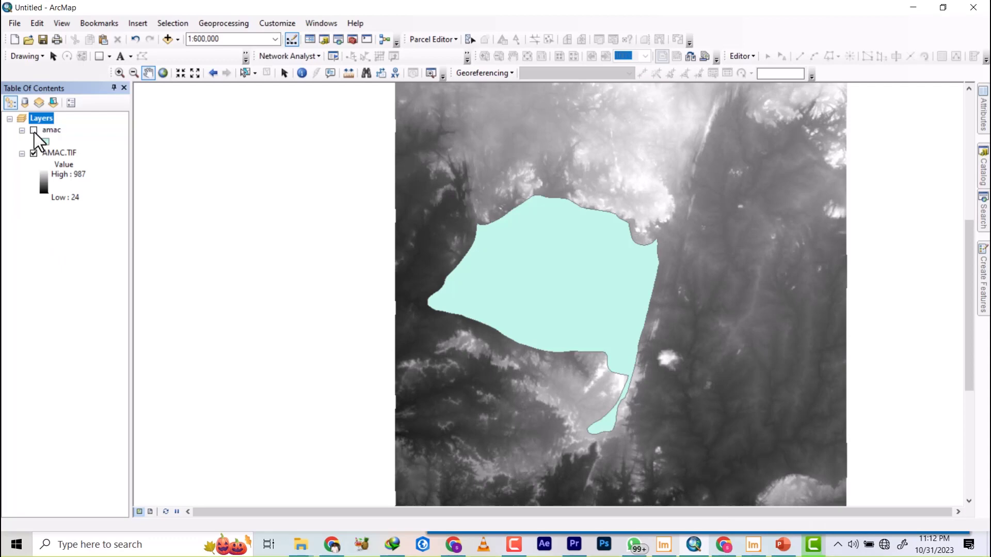
scroll(594, 301, down, 2)
scroll(594, 300, up, 3)
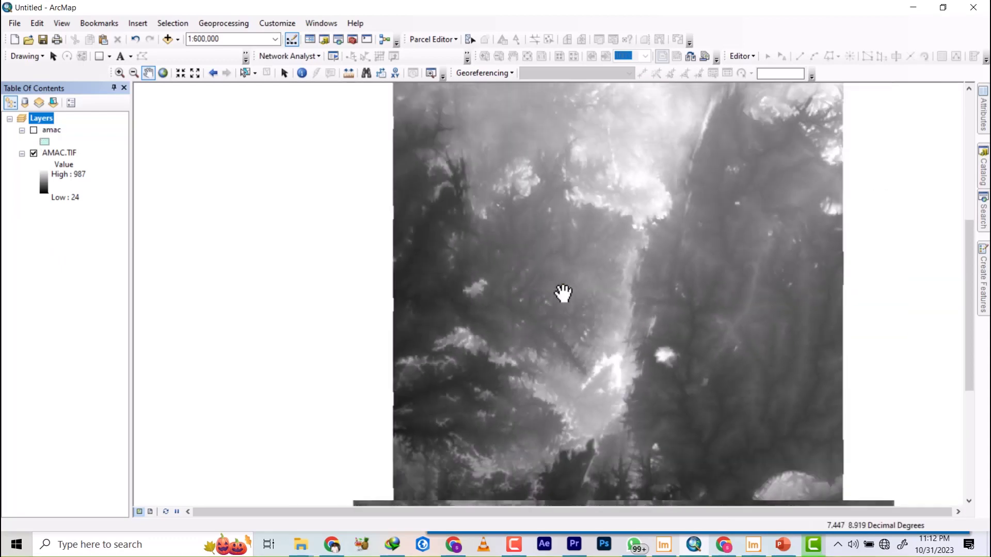
scroll(551, 316, up, 2)
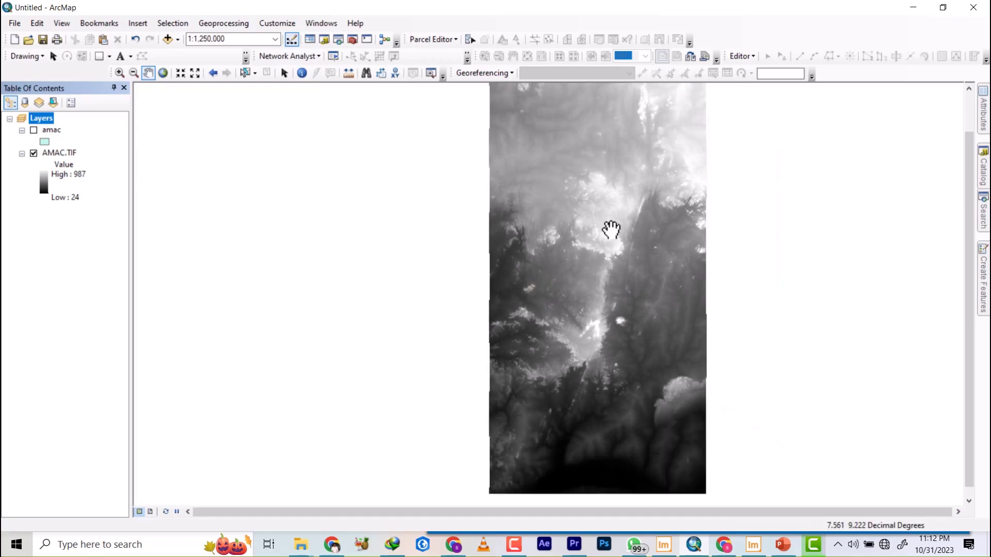
scroll(605, 233, down, 2)
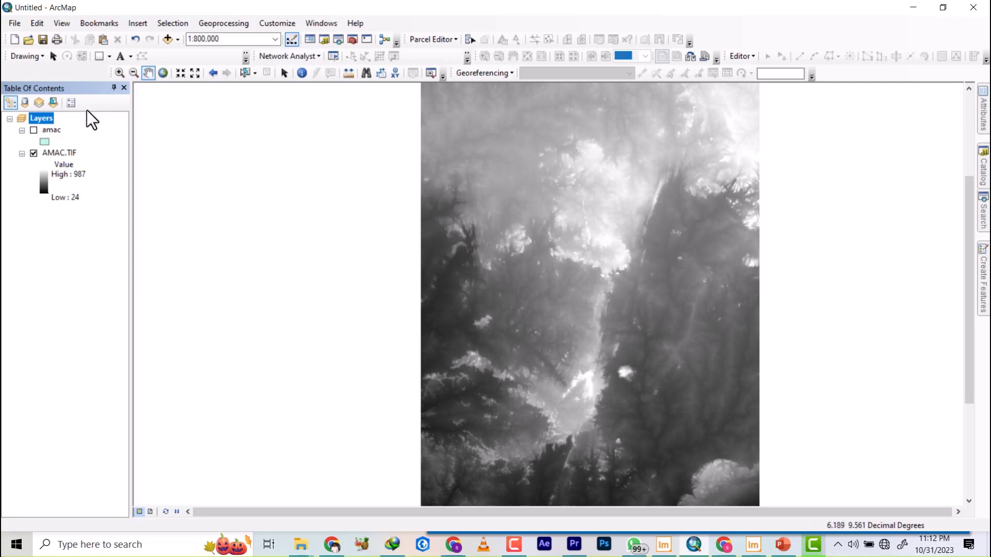
click(42, 132)
click(33, 130)
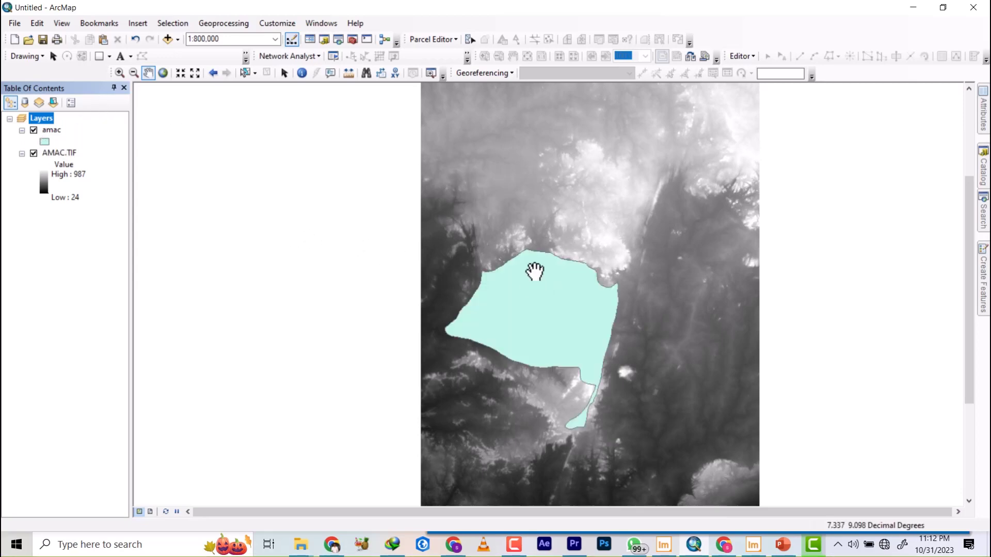
scroll(524, 339, down, 2)
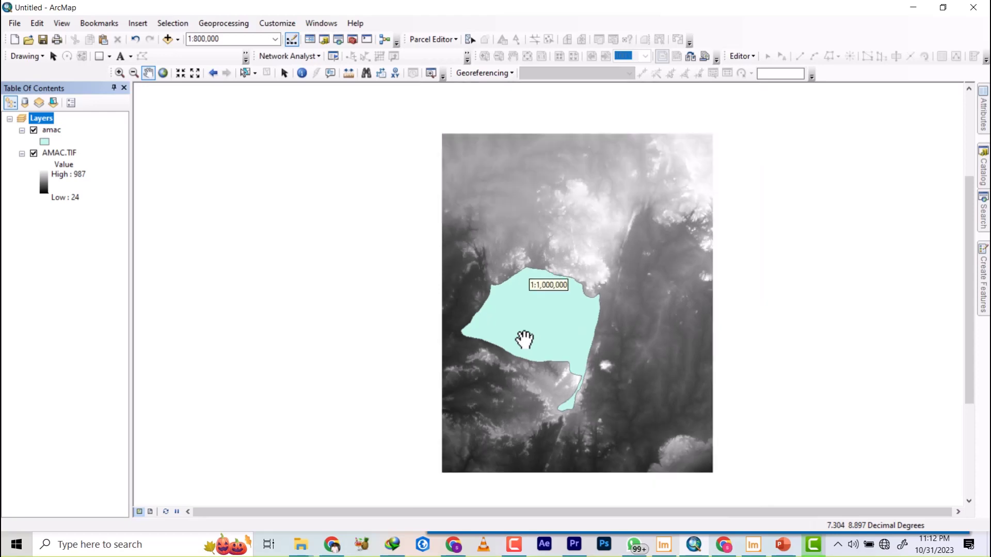
scroll(524, 339, up, 2)
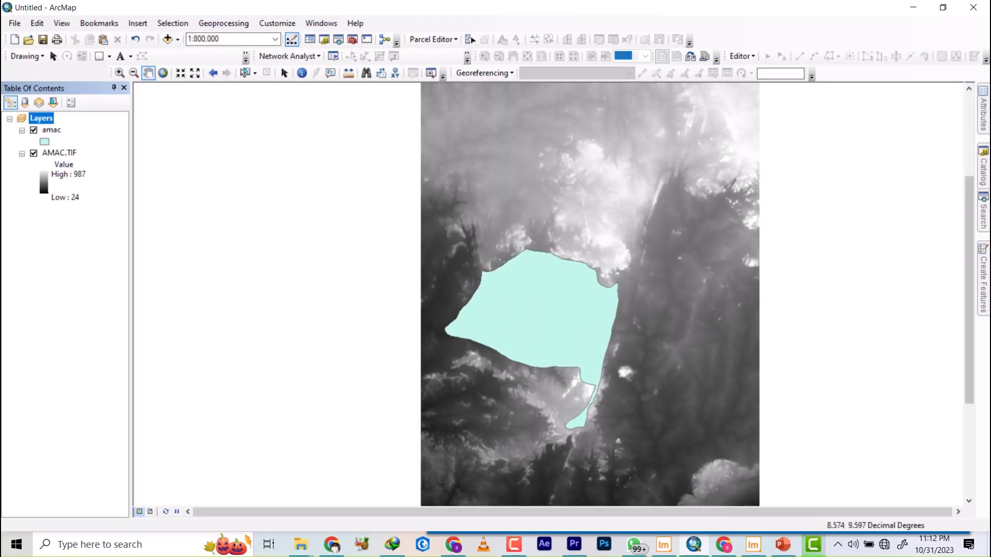
Search the tools for CLIP and open the Clip (Data Management) tool.
click(985, 231)
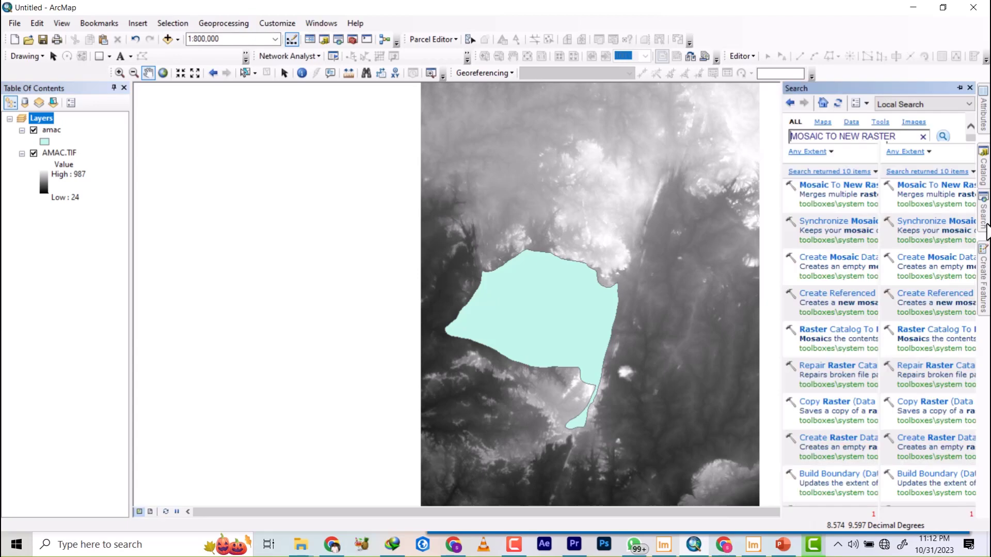
click(904, 137)
key(ctrl+a)
text(C)
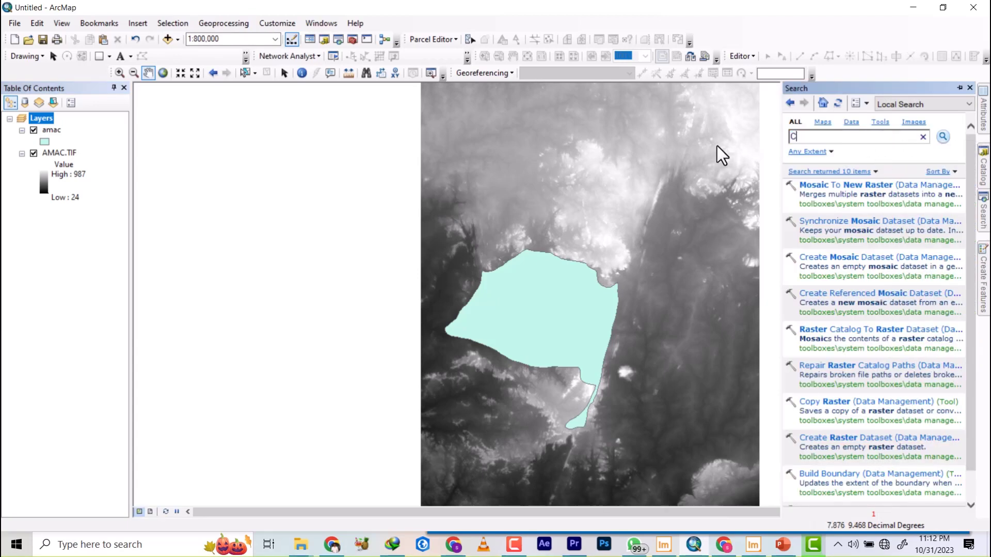
text(LIP)
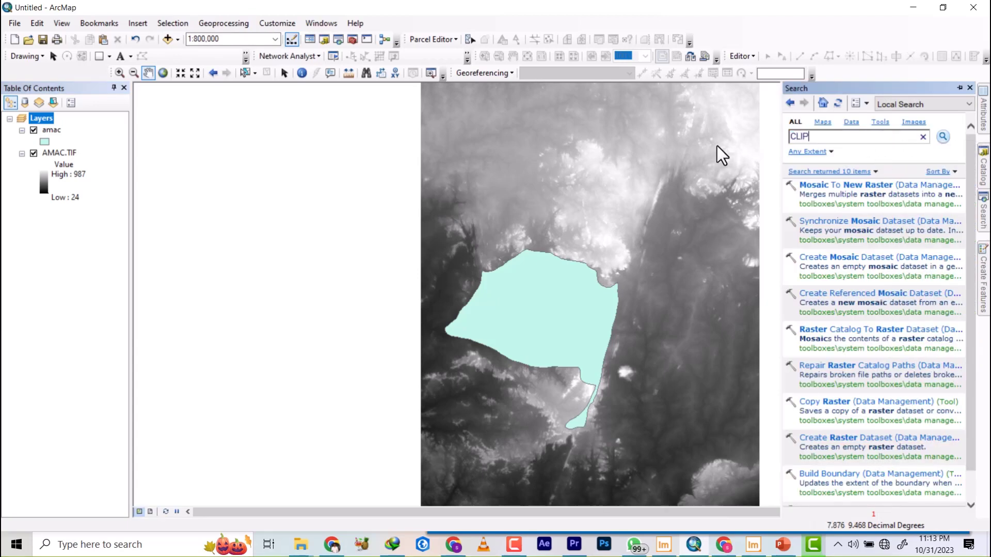
key(Return)
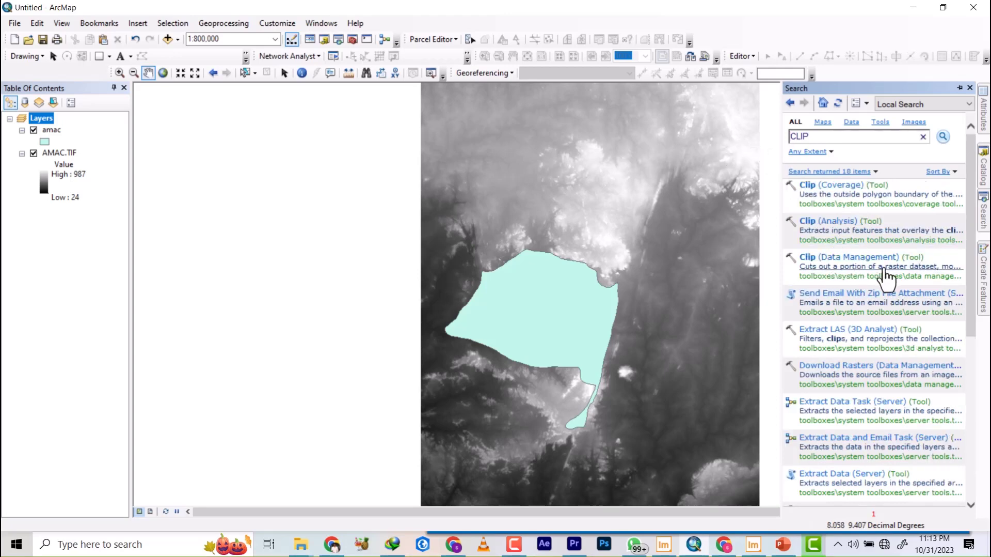
click(839, 258)
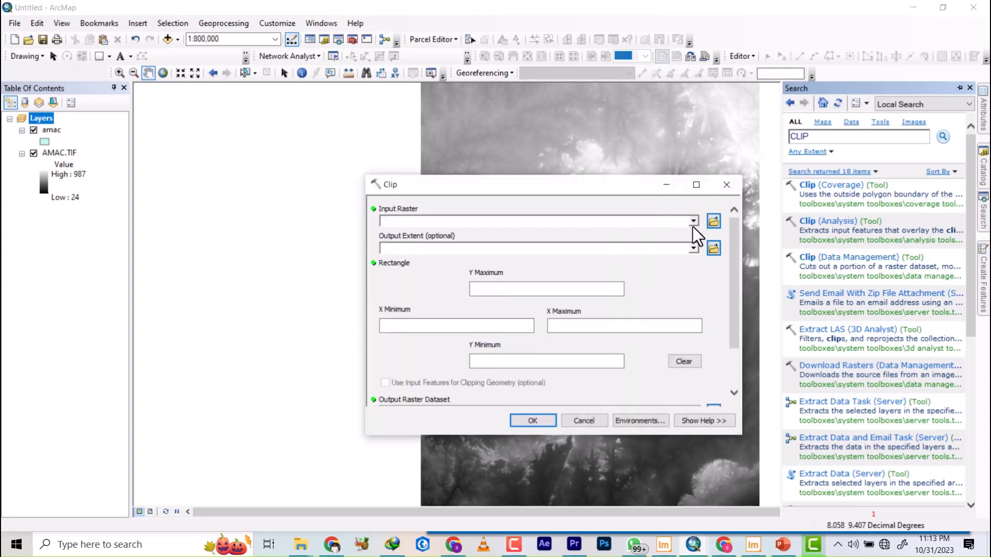
Set the clip's input raster to AMAC.TIF and its output extent to amac, using the input features as clipping geometry.
click(694, 222)
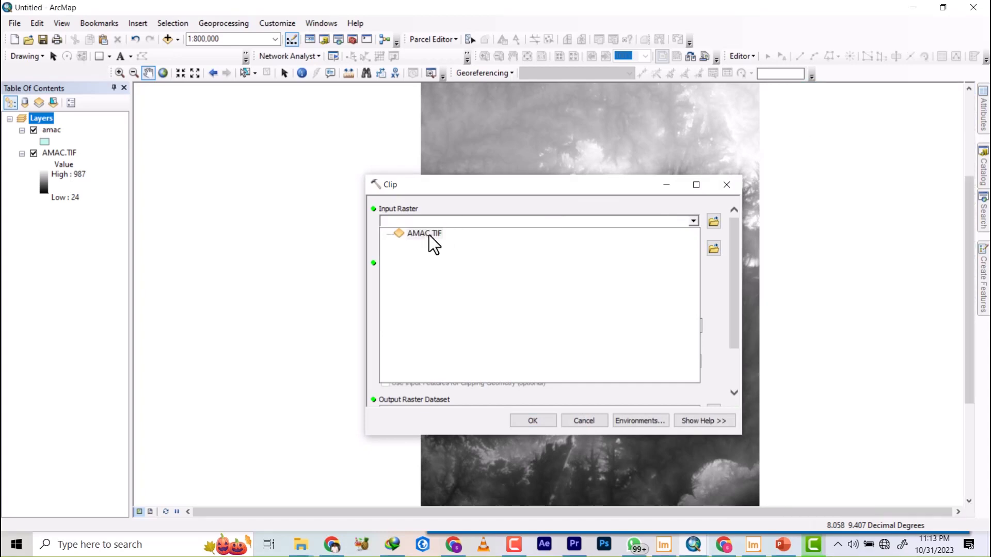
click(427, 234)
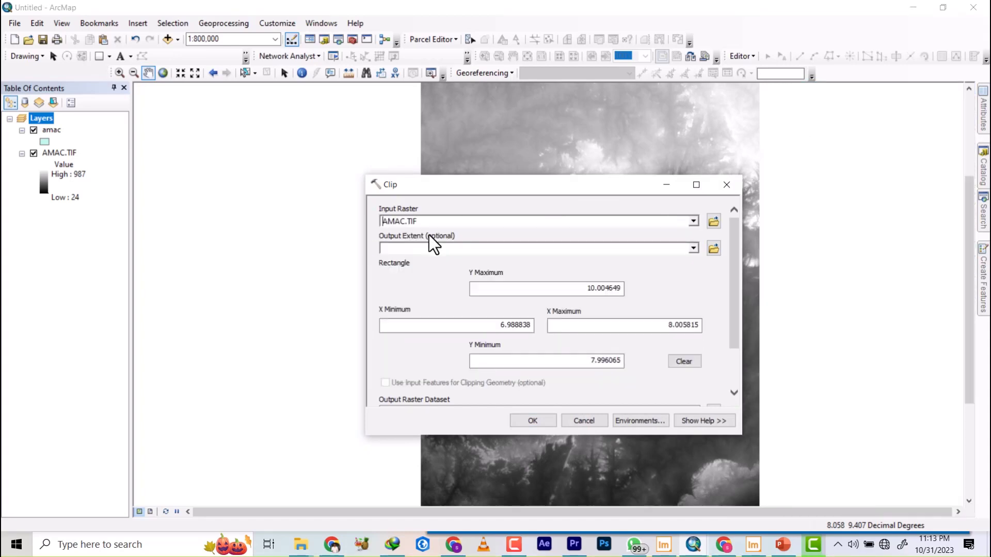
click(694, 248)
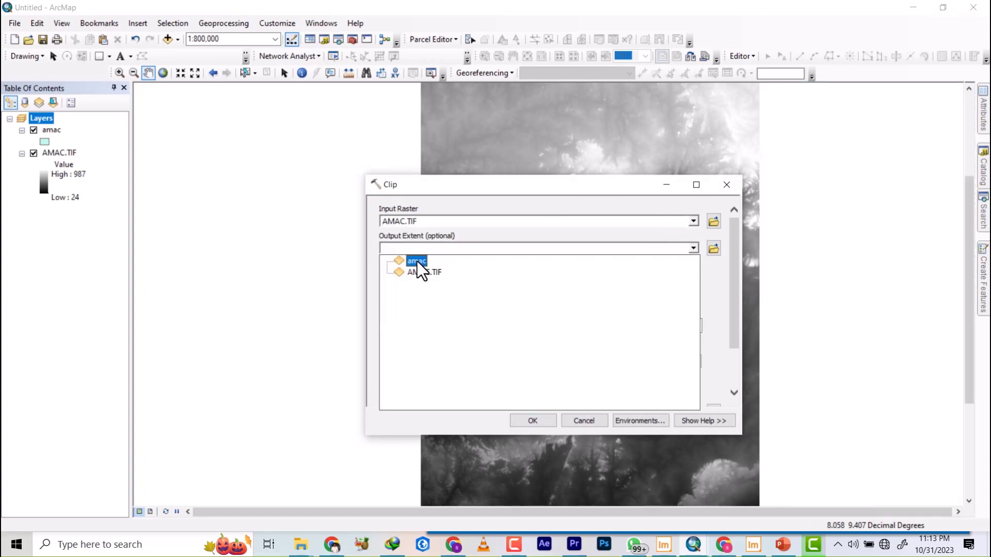
click(417, 260)
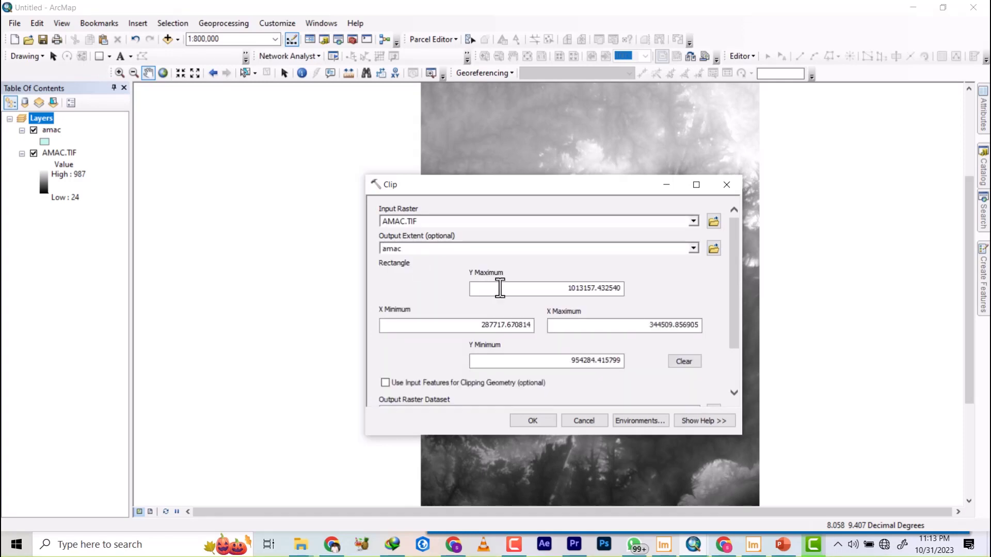
drag(734, 248, 731, 331)
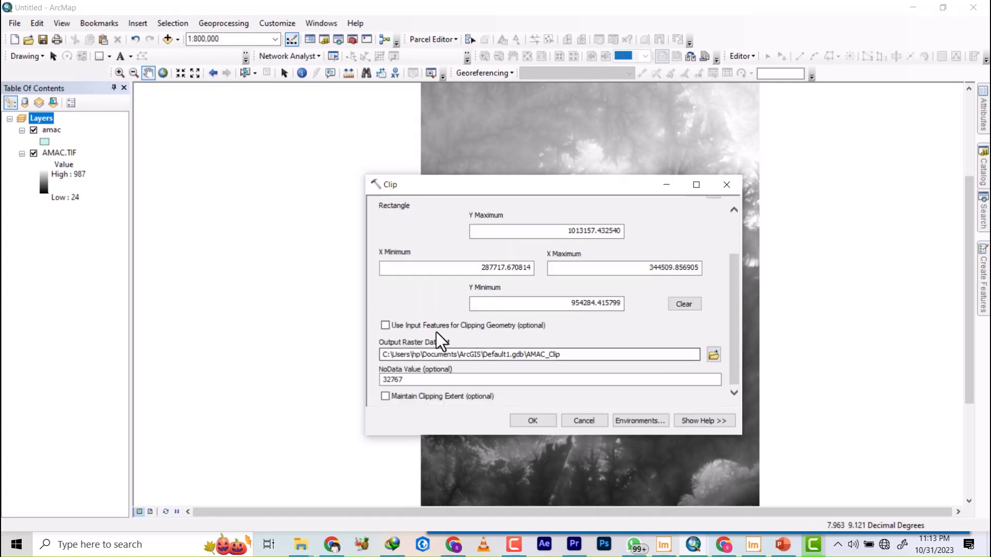
click(385, 325)
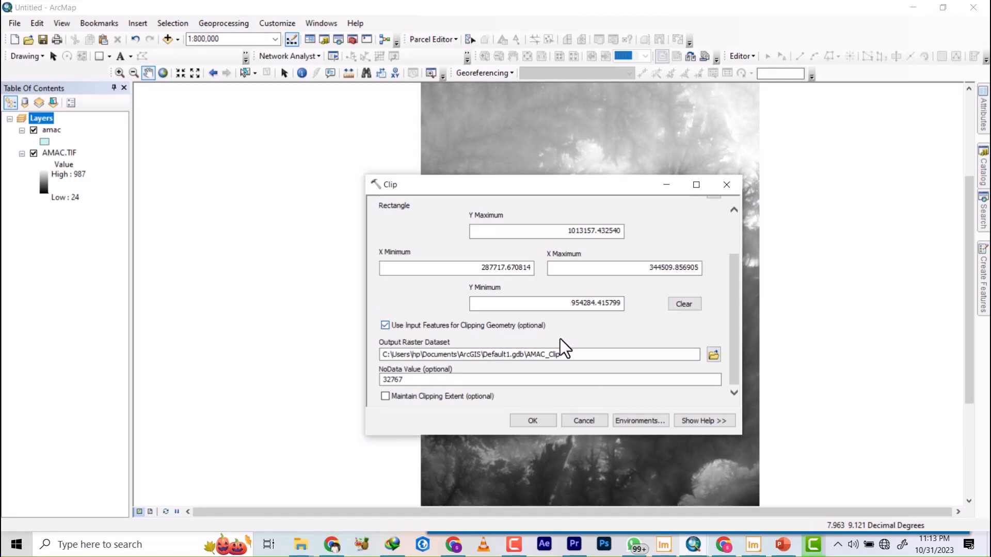
Create a folder named CLOP inside the amac\DEM folder and set the clip's output raster there as AMAC.TIF.
click(714, 355)
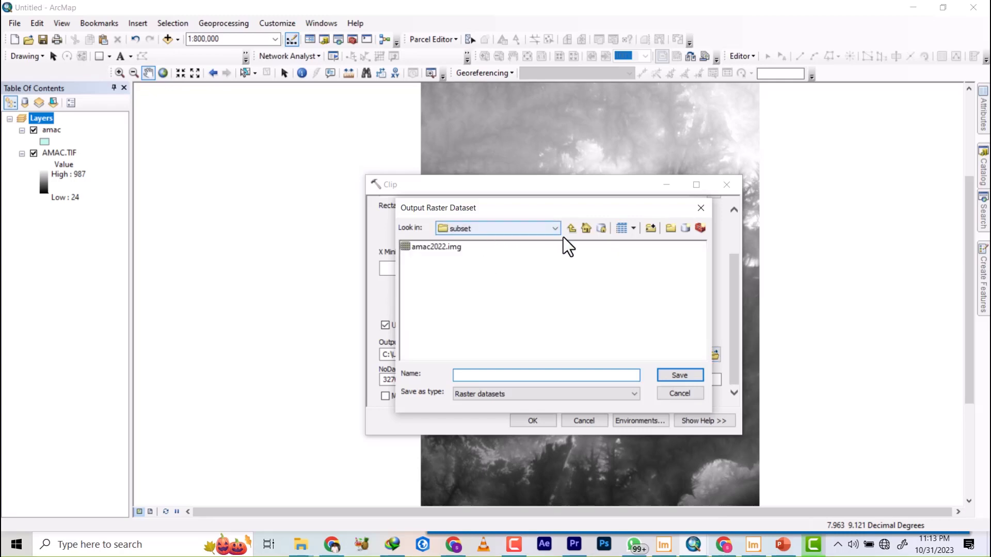
click(572, 229)
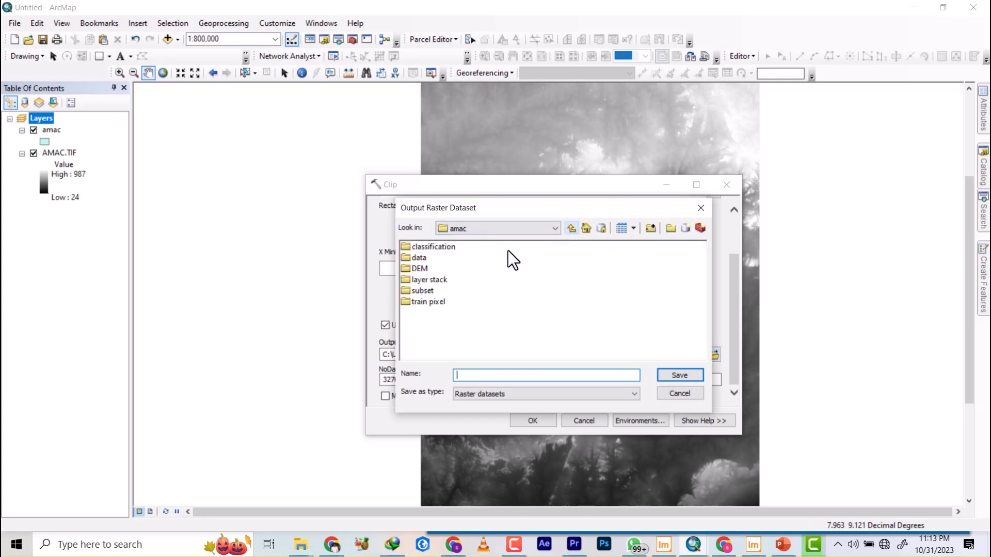
double_click(420, 270)
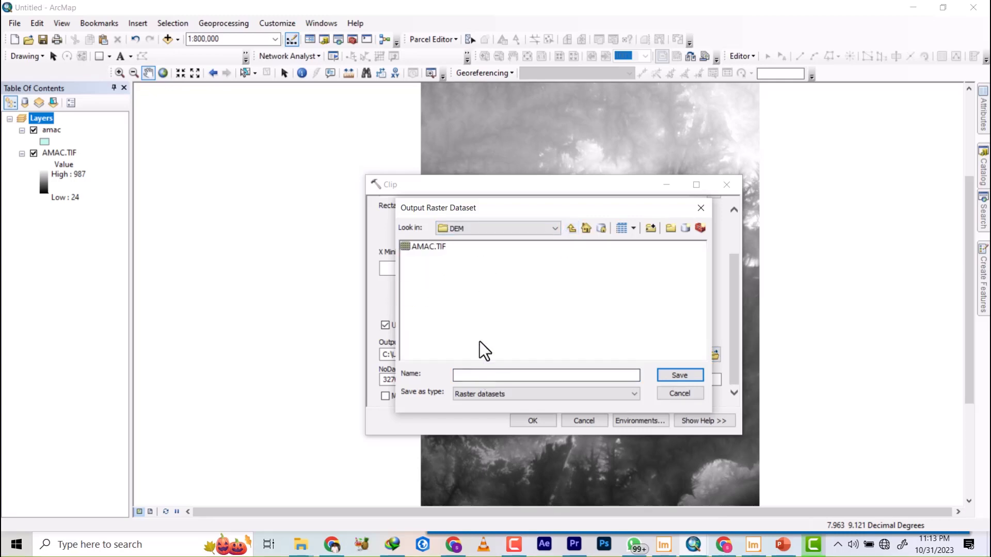
click(670, 227)
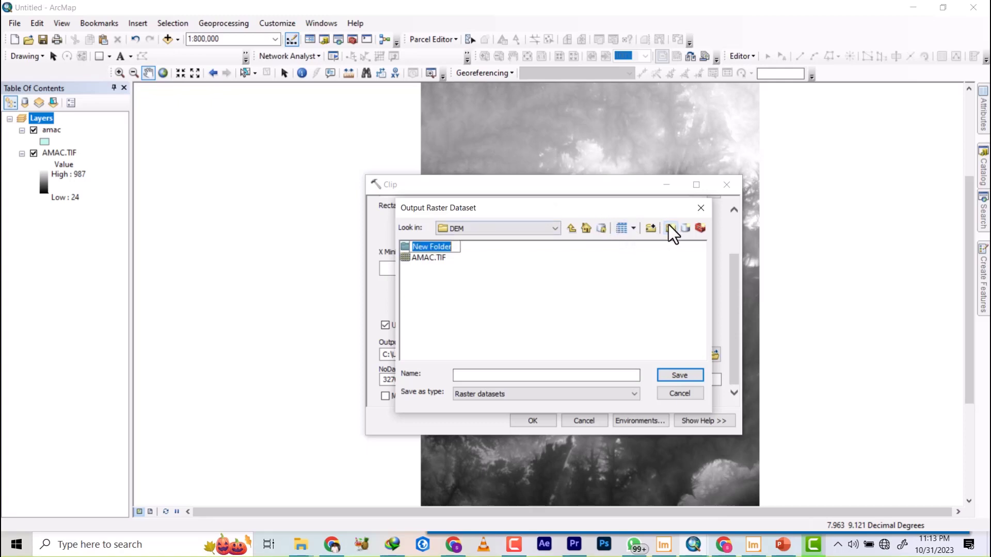
text(CLOP)
double_click(426, 250)
click(468, 373)
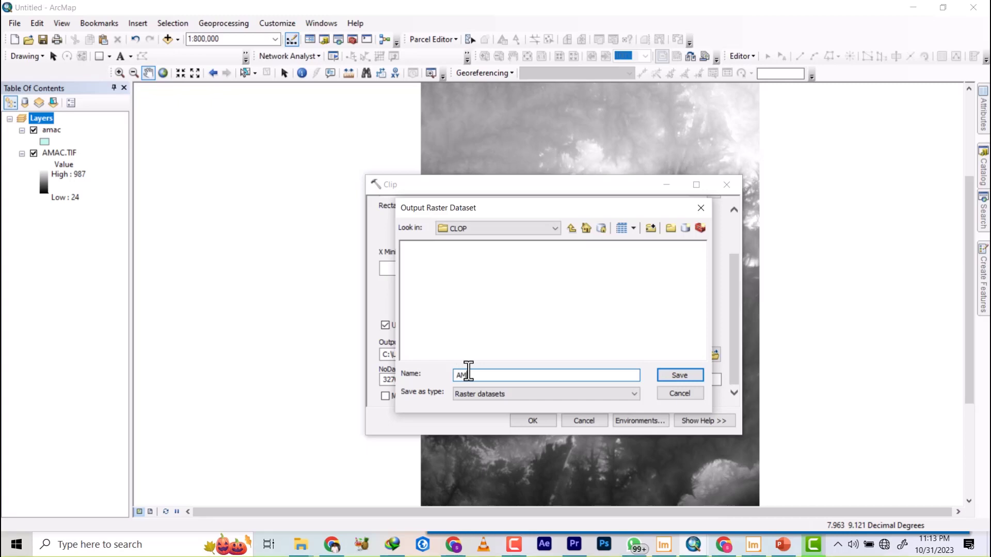
text(AMAC.TIF)
click(678, 375)
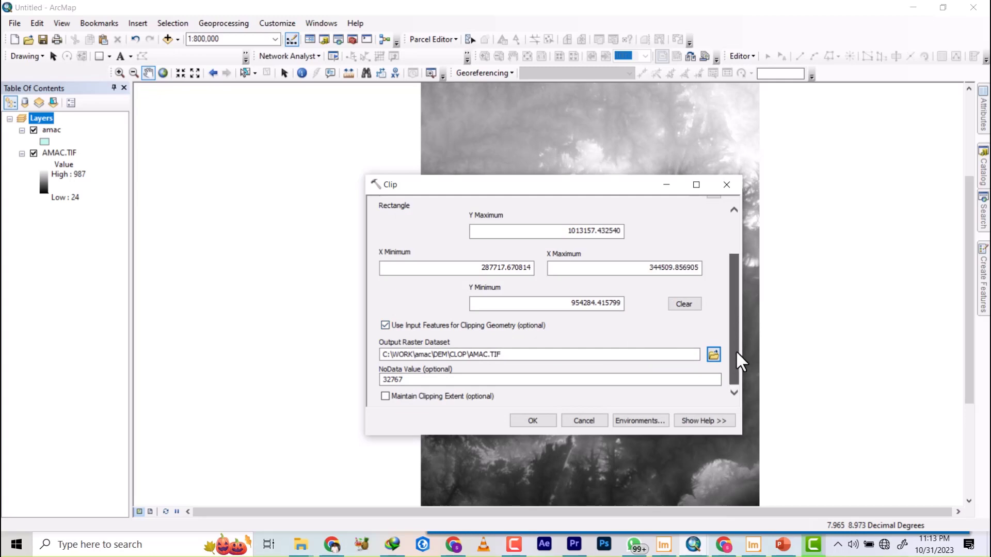
Run the clip and hide the amac boundary and the unclipped AMAC.TIF mosaic to view the clipped DEM.
click(522, 422)
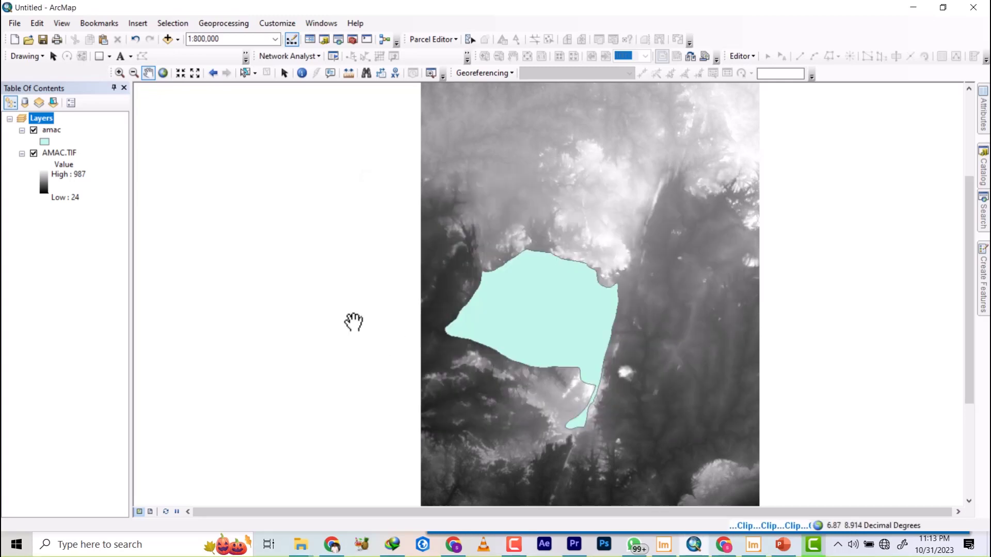
click(34, 129)
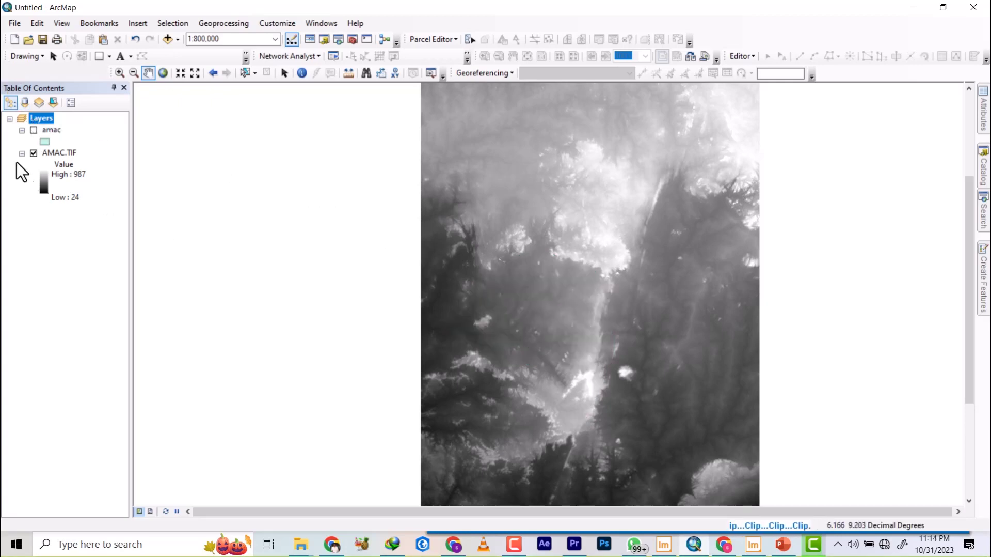
click(33, 153)
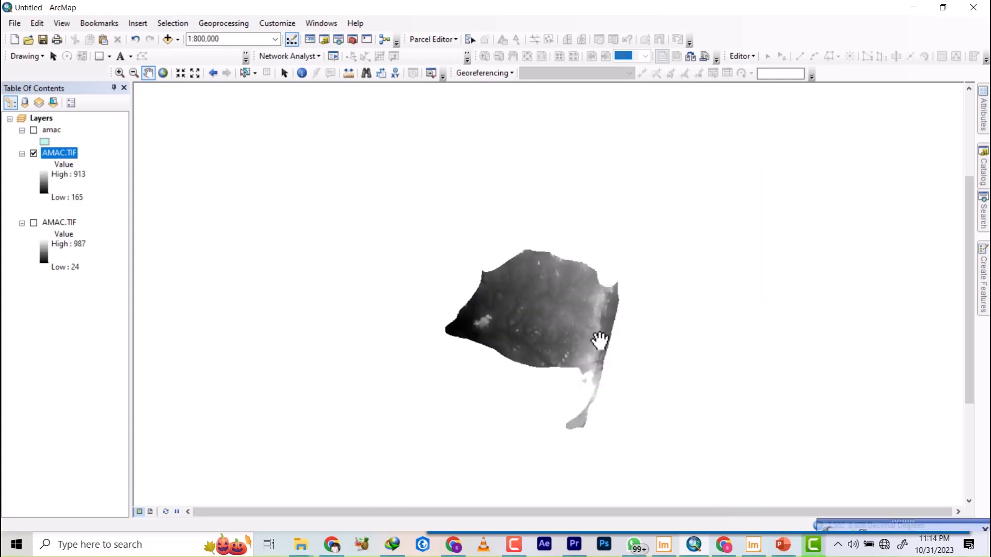
scroll(575, 333, up, 1)
scroll(575, 333, up, 1)
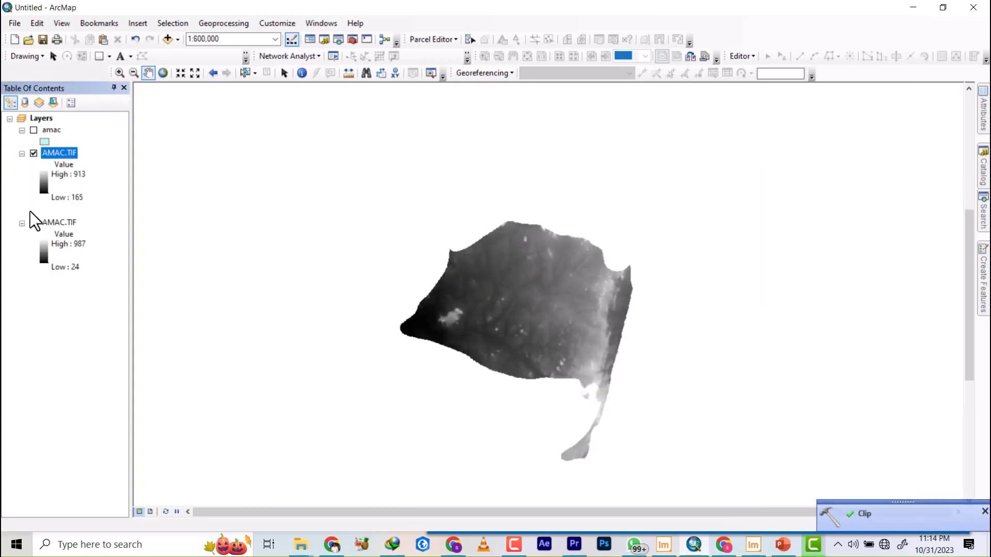
Remove the unclipped AMAC.TIF mosaic and the amac boundary from the map, keeping only the clipped DEM.
right_click(58, 223)
click(93, 246)
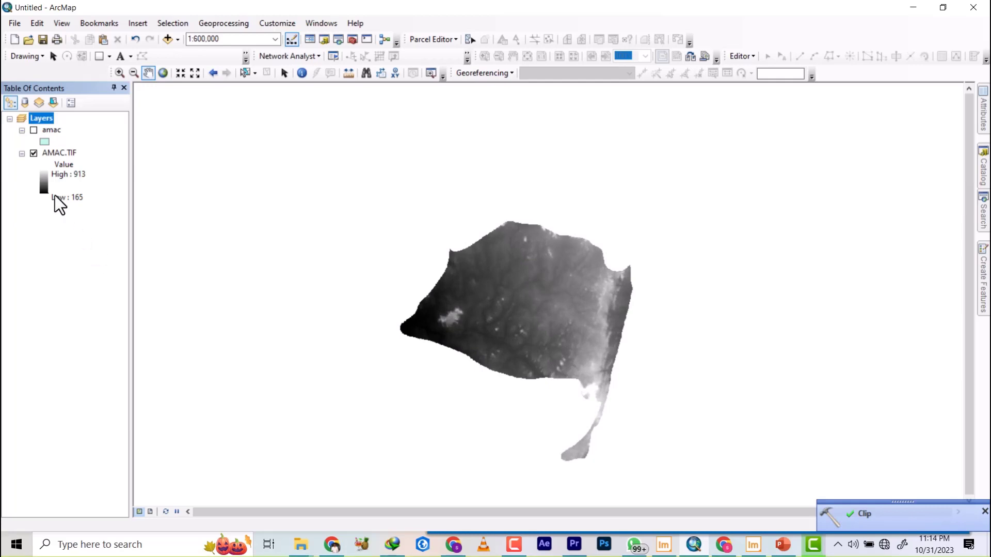
right_click(40, 130)
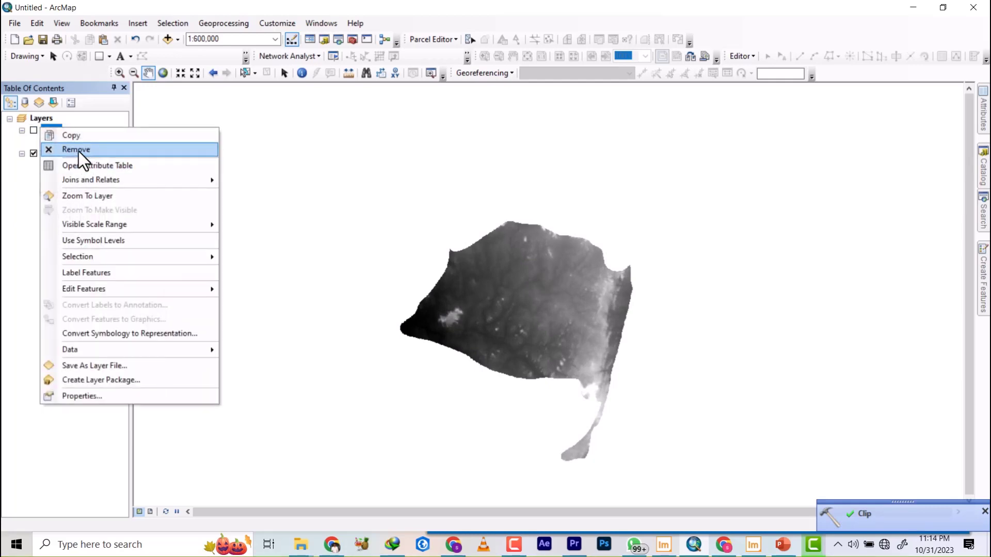
click(85, 147)
scroll(546, 288, up, 4)
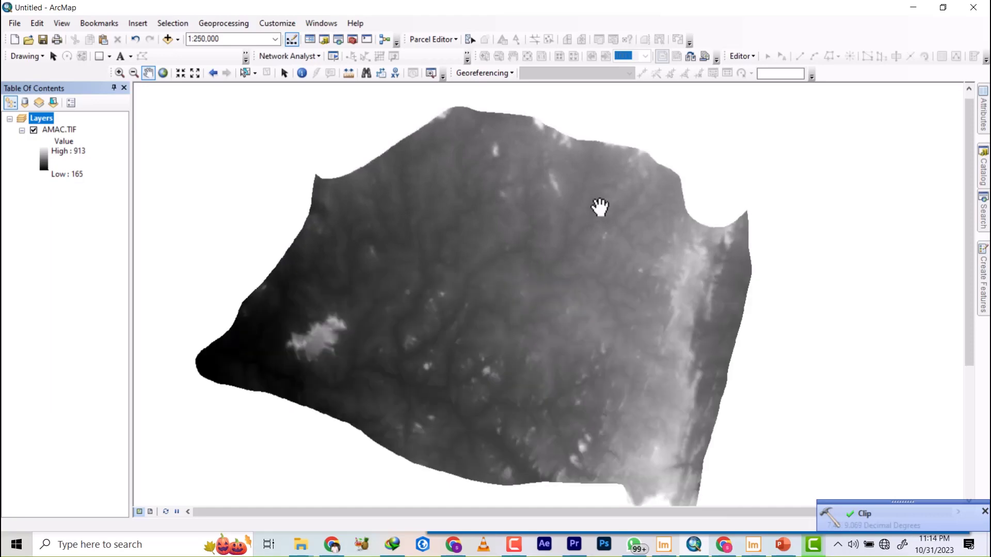
scroll(597, 208, down, 2)
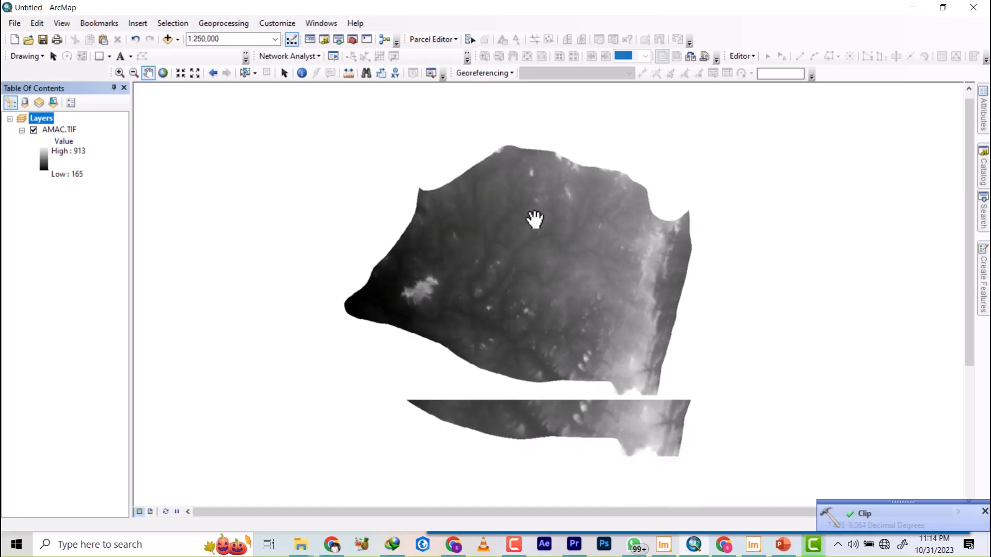
Search the tools for HILLSHADE and open the Hillshade (Spatial Analyst) tool.
click(984, 212)
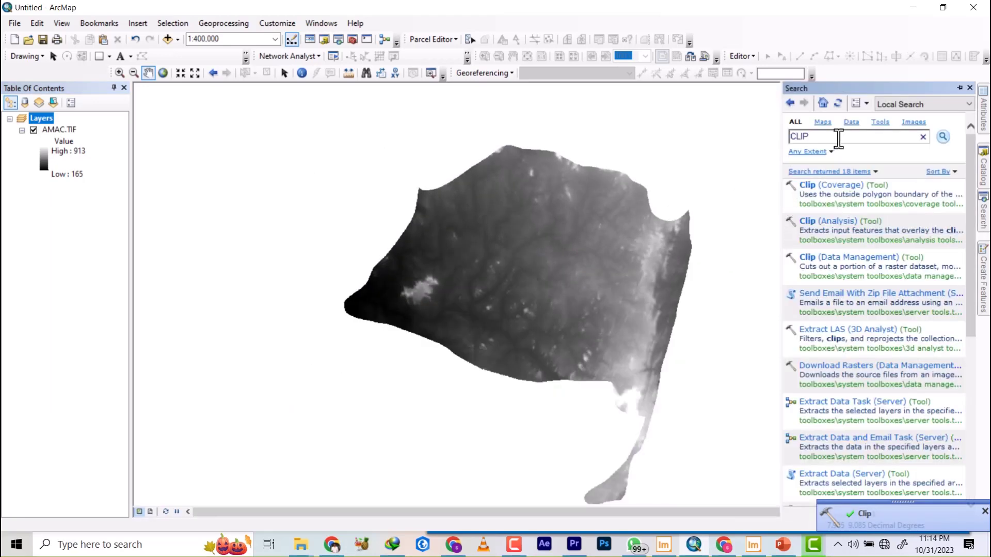
drag(839, 138, 730, 139)
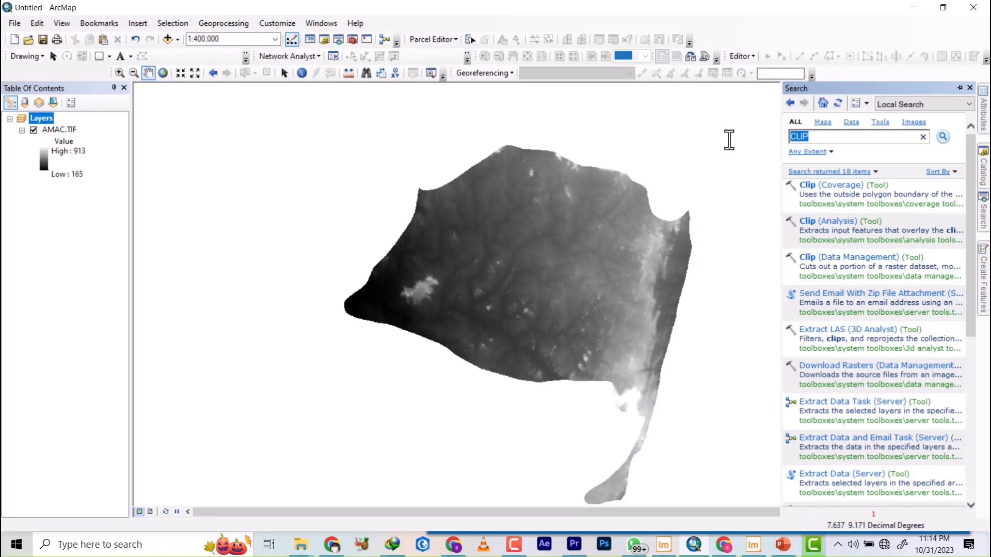
key(BackSpace)
text(HILSHADE)
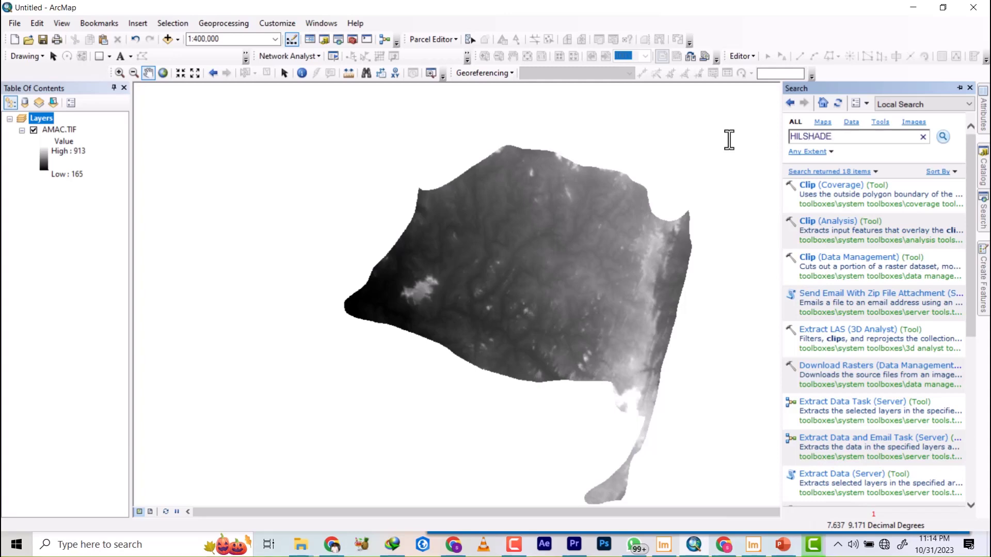
key(Return)
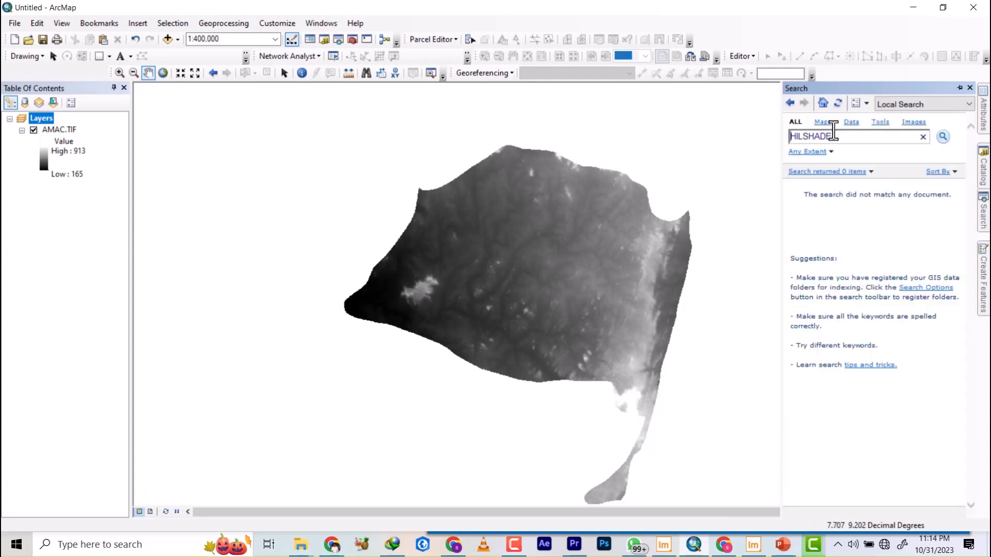
click(805, 136)
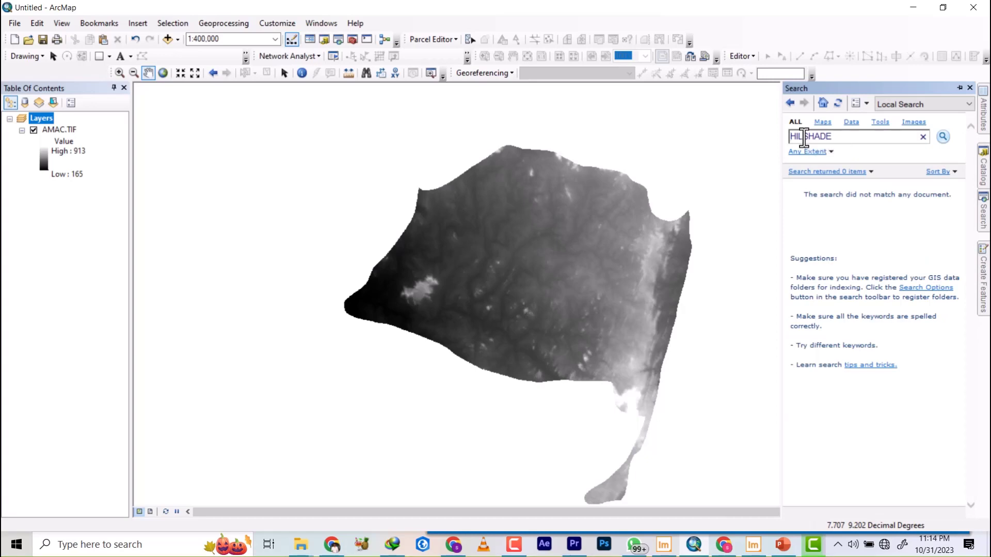
text(L)
key(Return)
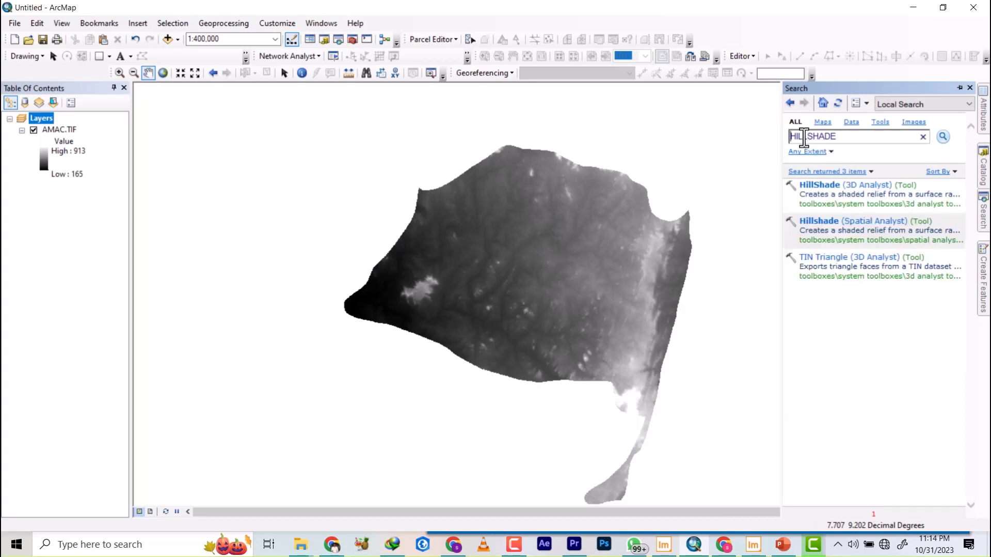
click(841, 222)
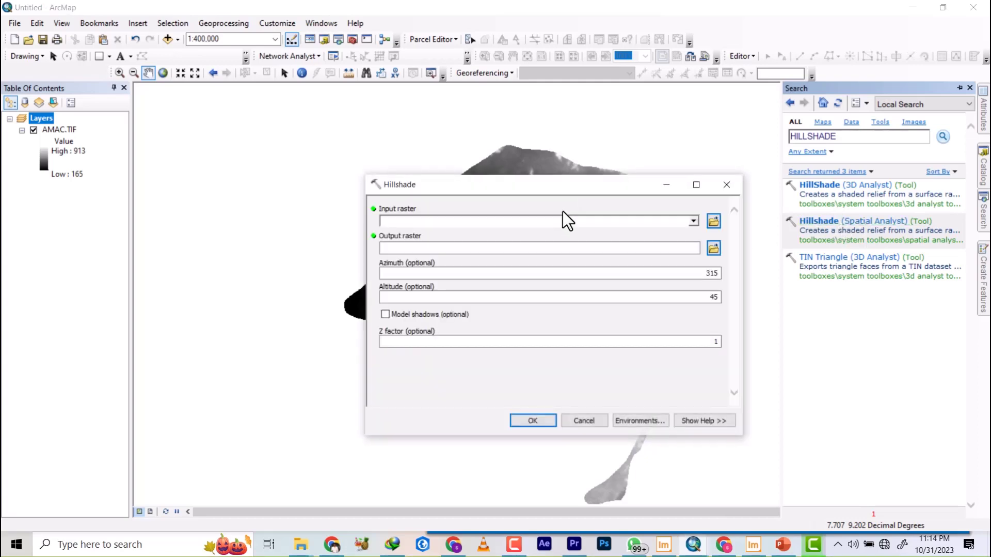
Set the hillshade's input raster to AMAC.TIF and create a folder named RESULT inside the DEM folder for its output.
click(692, 223)
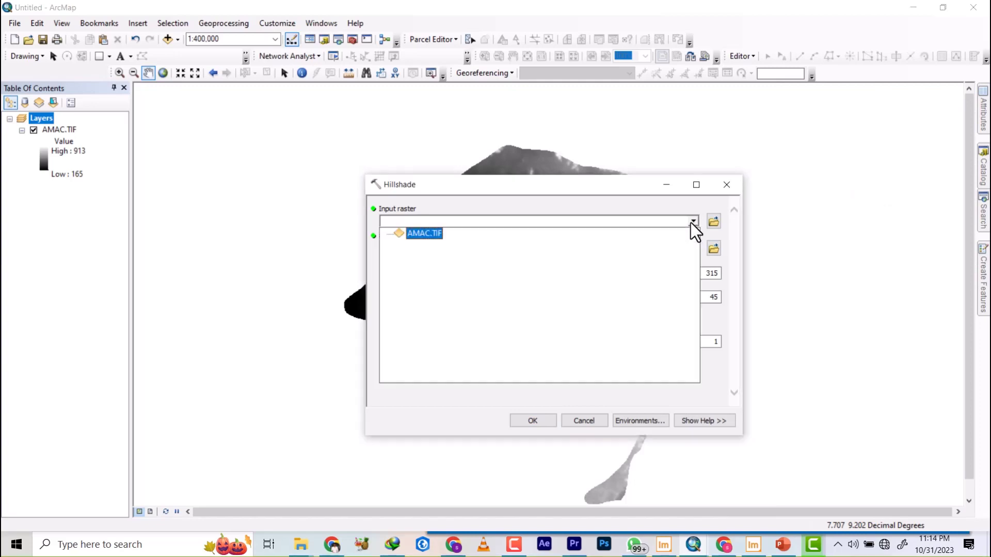
click(421, 234)
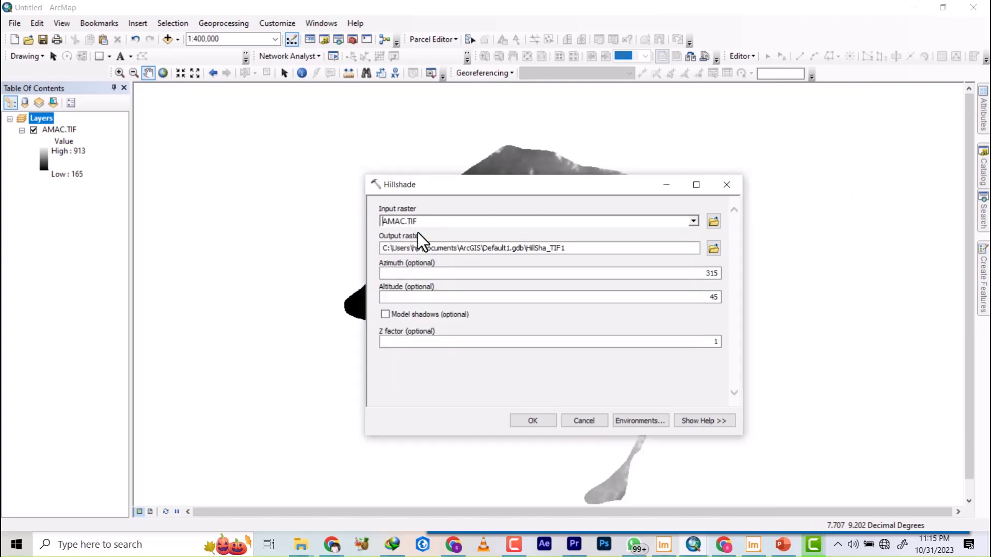
click(715, 248)
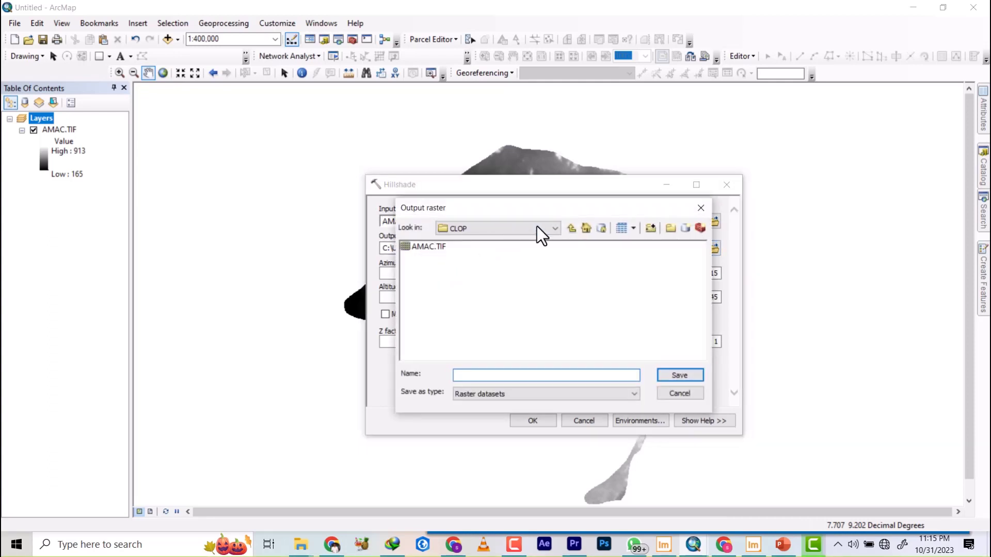
click(572, 227)
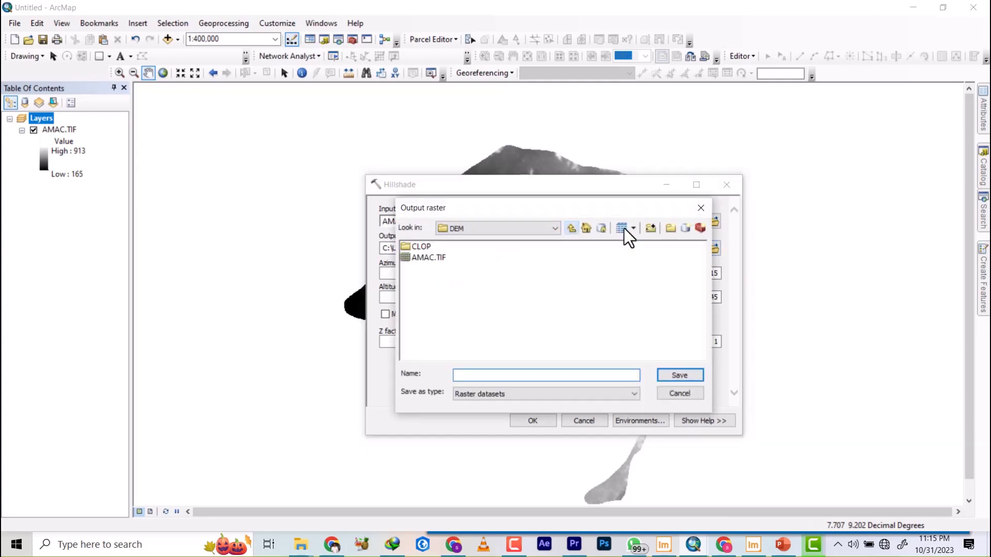
click(671, 229)
text(RESULT)
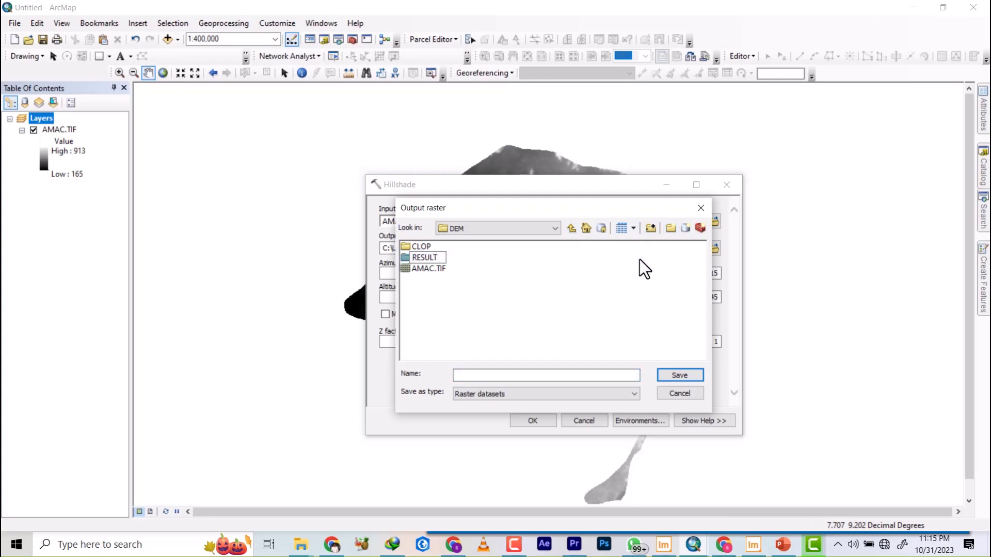
click(518, 305)
double_click(432, 258)
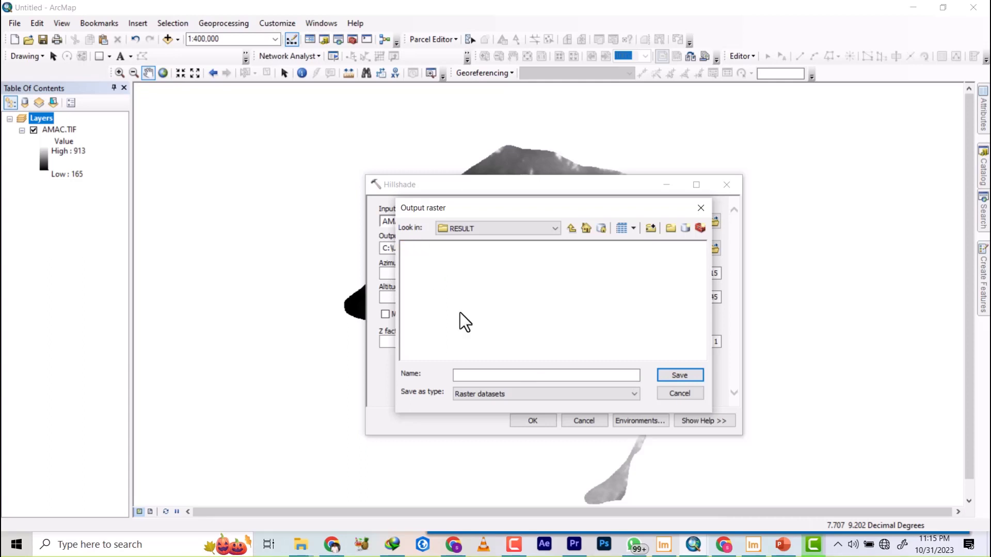
Set the output raster to be saved as Hillshade in the RESULT folder.
click(491, 376)
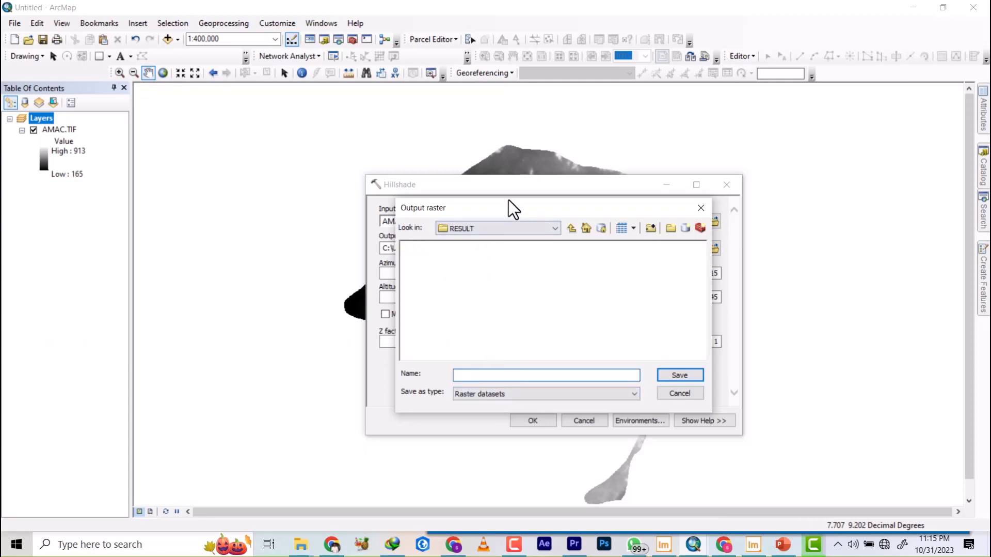
drag(509, 206, 290, 175)
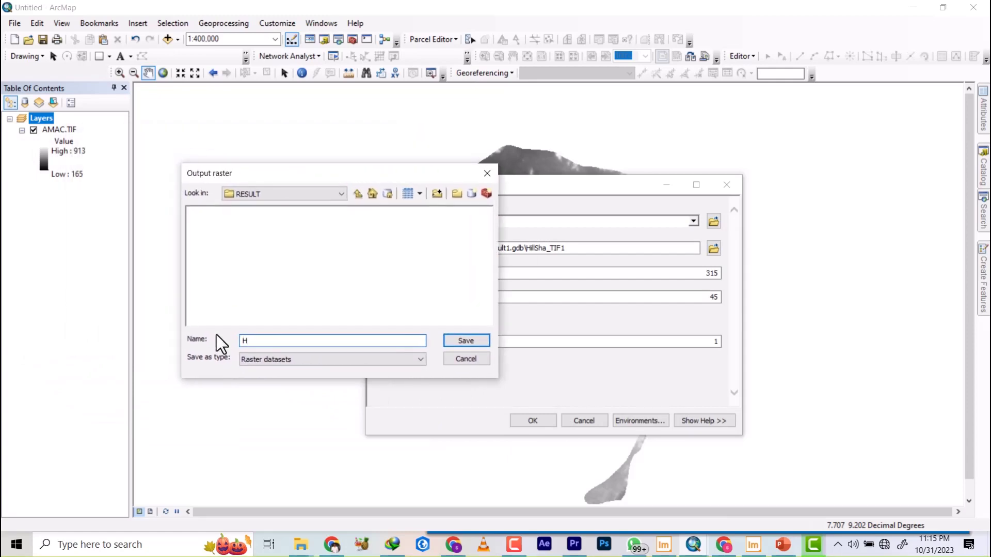
text(shade)
click(469, 343)
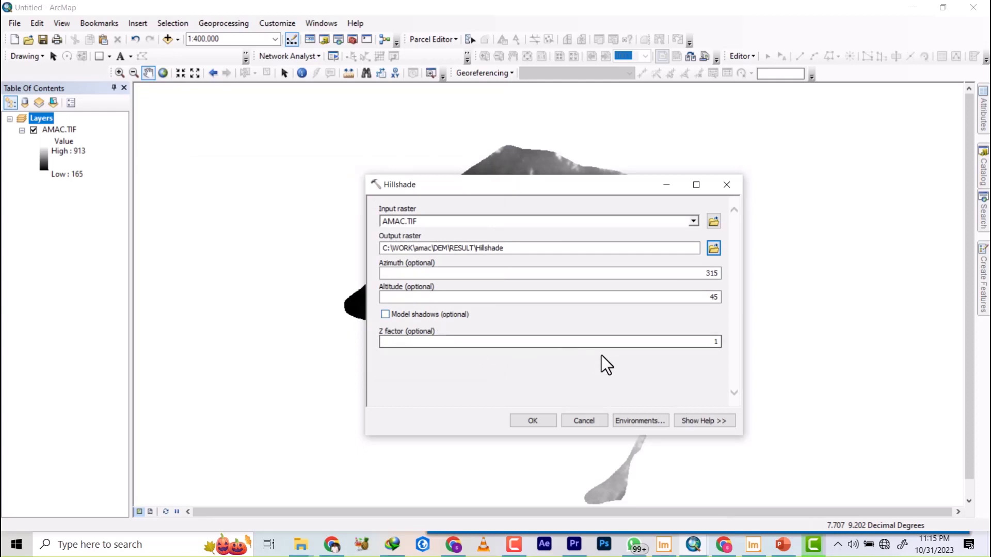
Run the Hillshade tool with the default azimuth, altitude and Z factor, and hide AMAC.TIF to view the shaded relief.
click(535, 421)
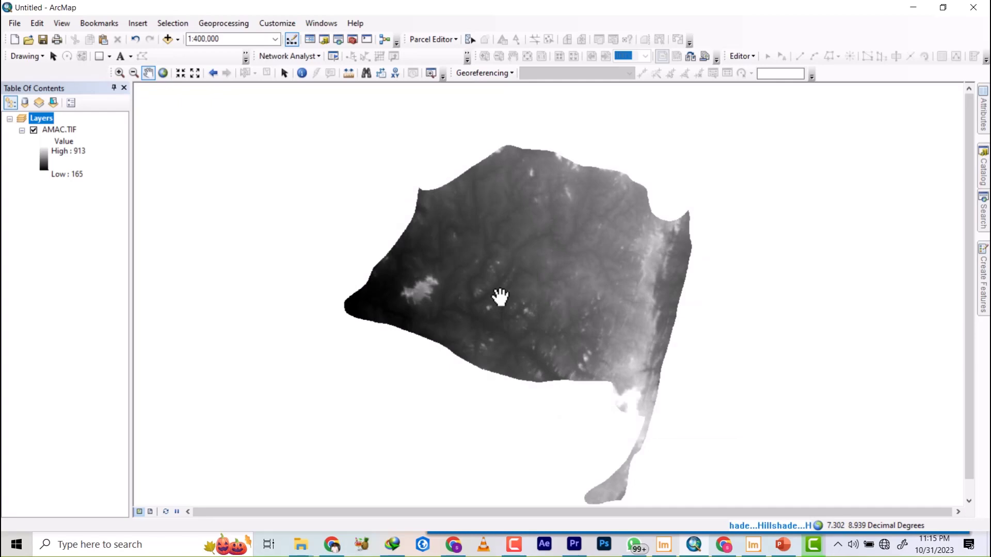
click(33, 129)
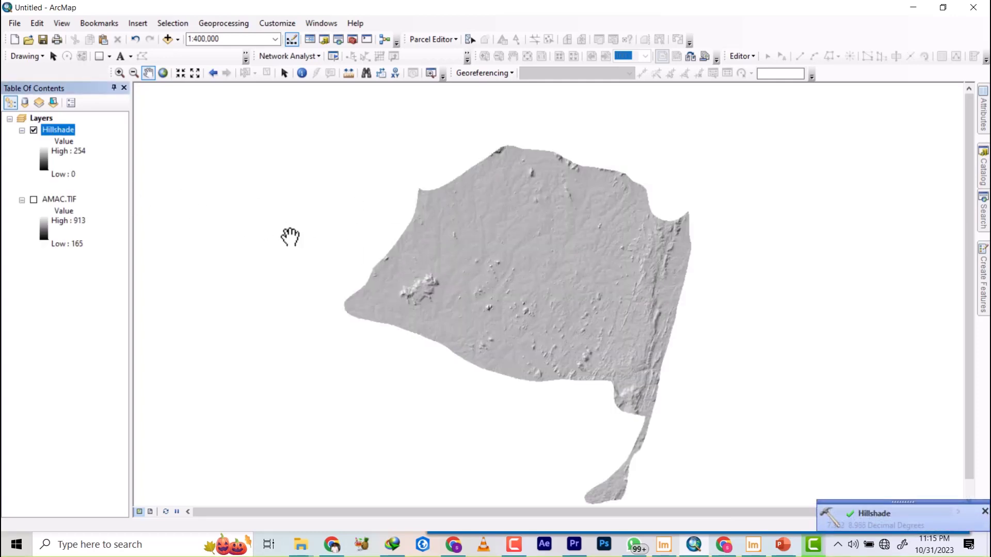
scroll(562, 272, up, 3)
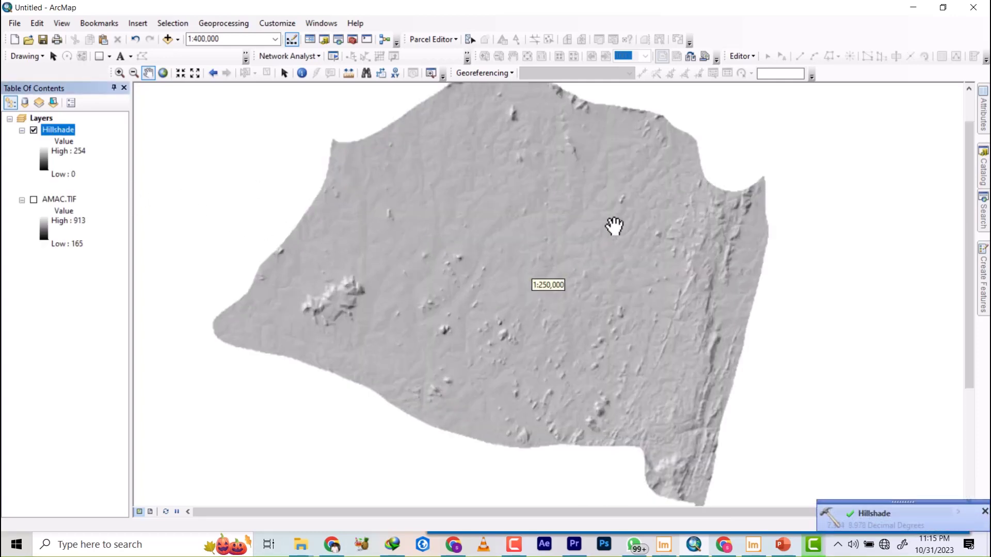
Open the Hillshade layer's properties and switch its symbology to Classified with 10 classes.
right_click(51, 130)
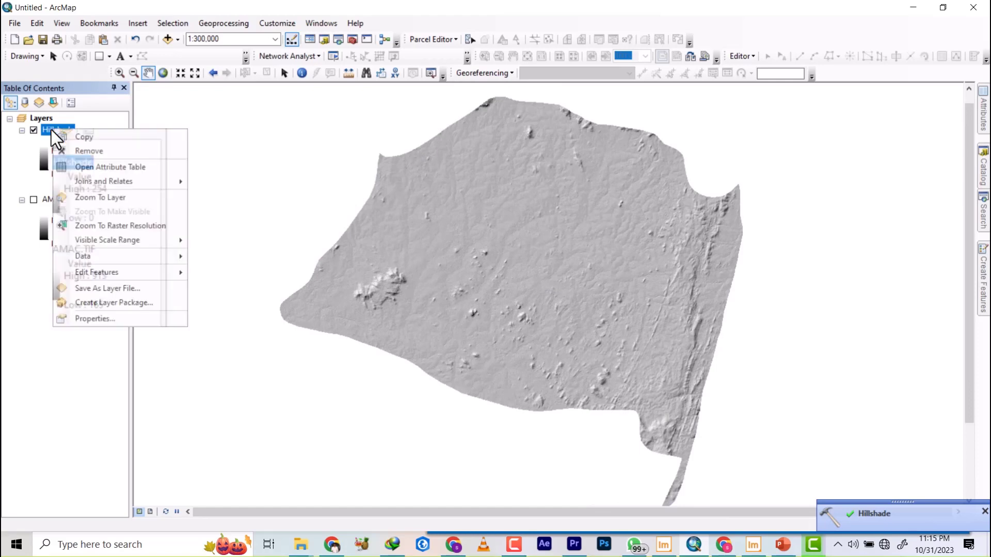
click(19, 165)
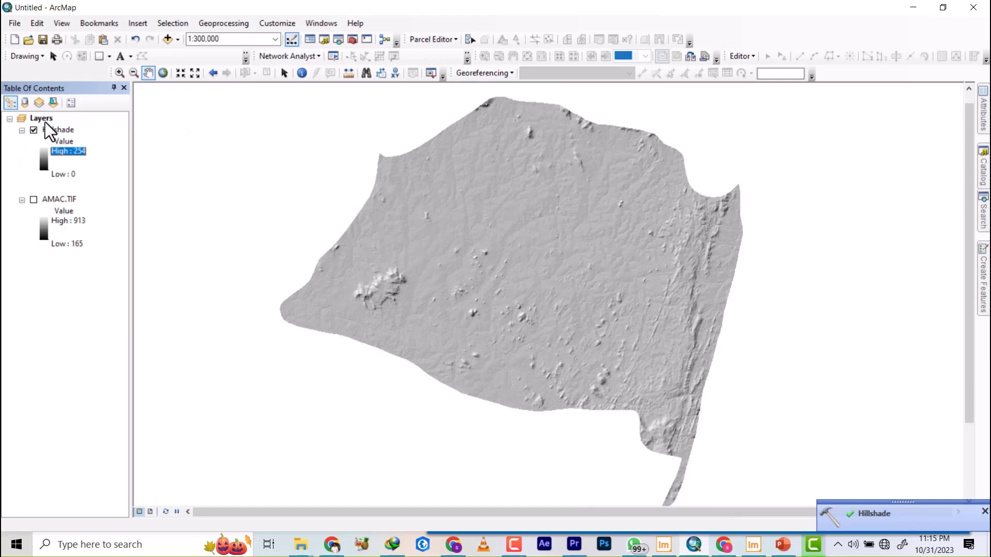
right_click(43, 119)
click(44, 132)
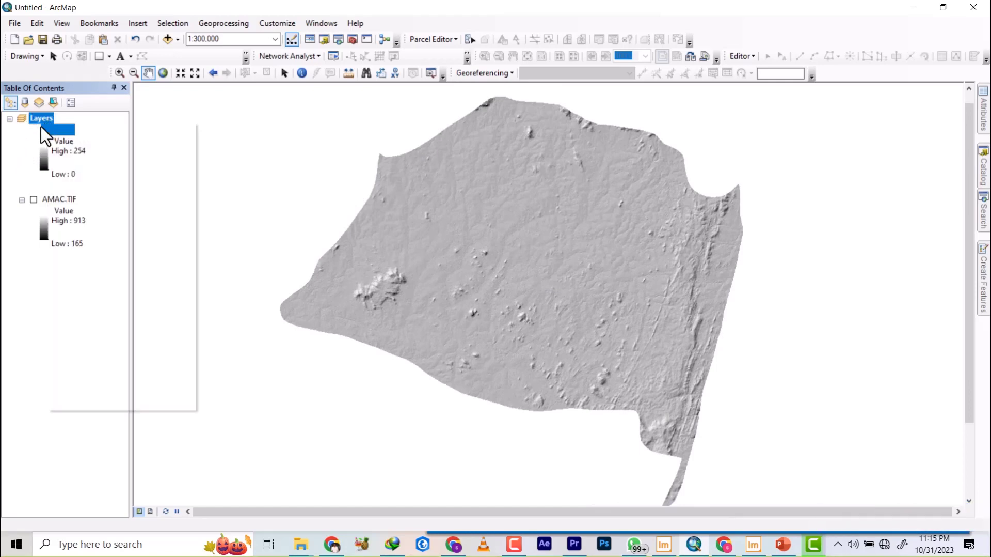
right_click(45, 133)
click(78, 317)
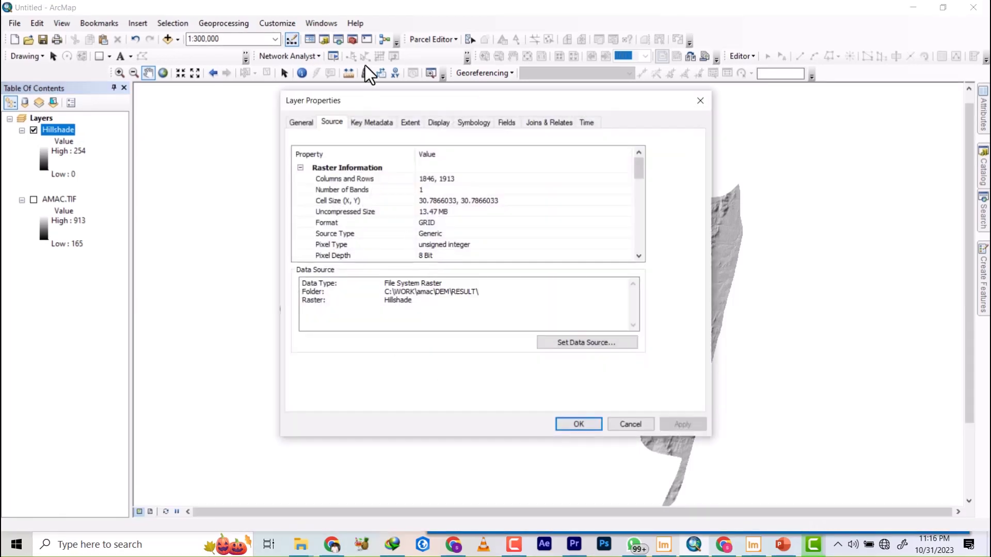
click(474, 123)
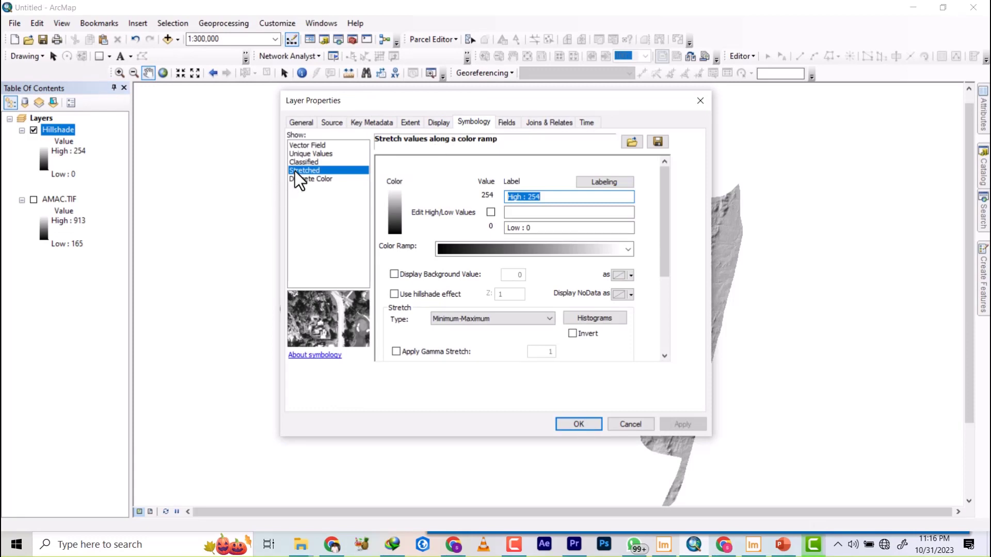
click(303, 162)
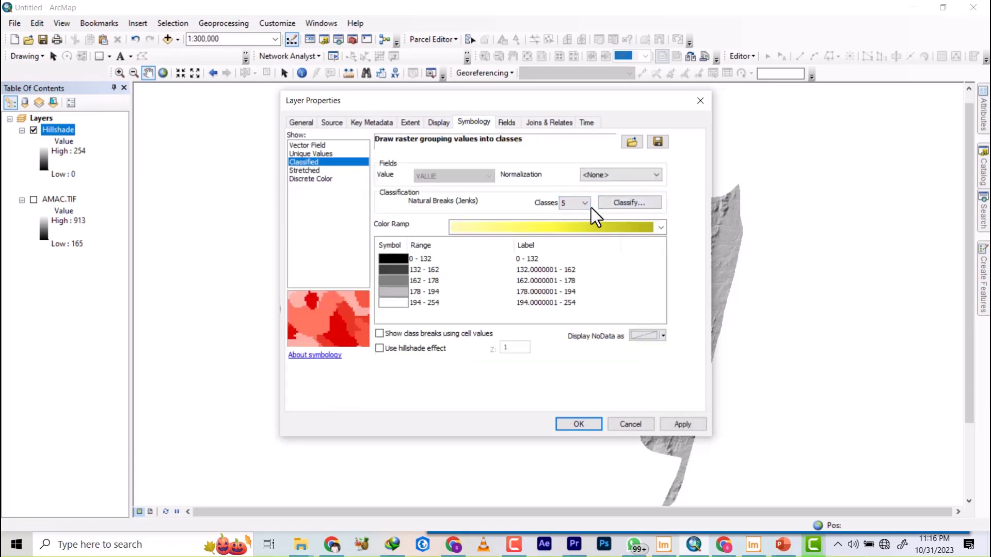
click(585, 203)
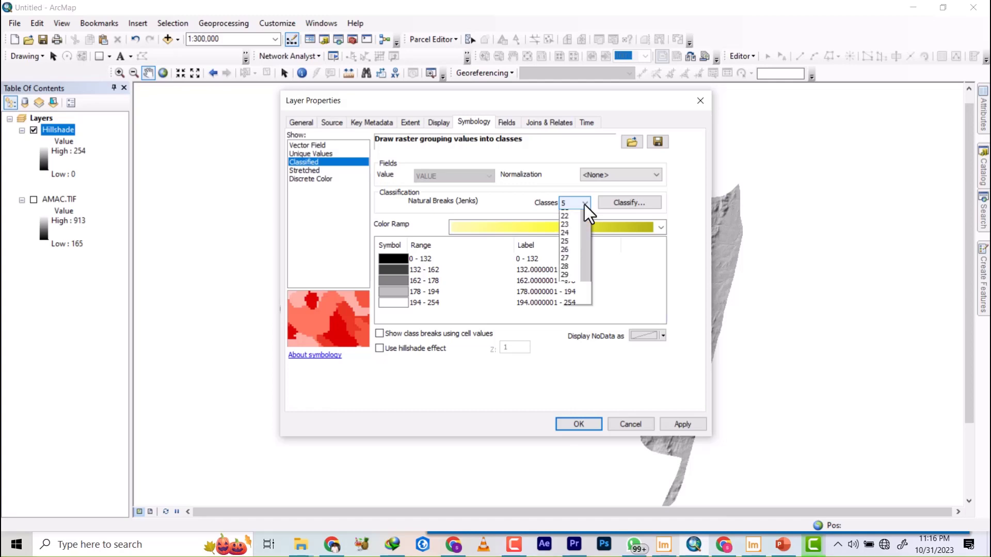
click(568, 273)
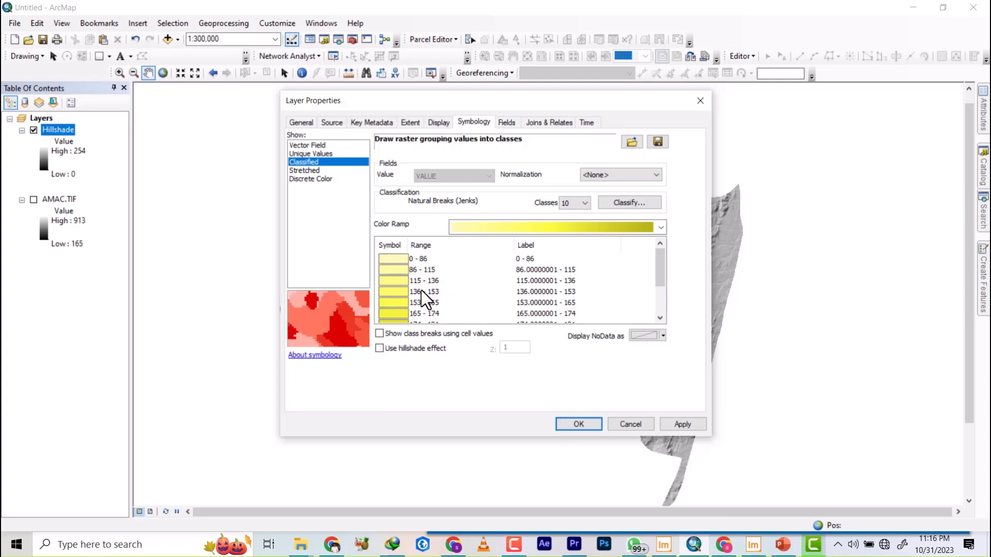
Give the classified Hillshade layer the blue-green-yellow-red color ramp, enable the hillshade effect and apply the symbology.
click(609, 227)
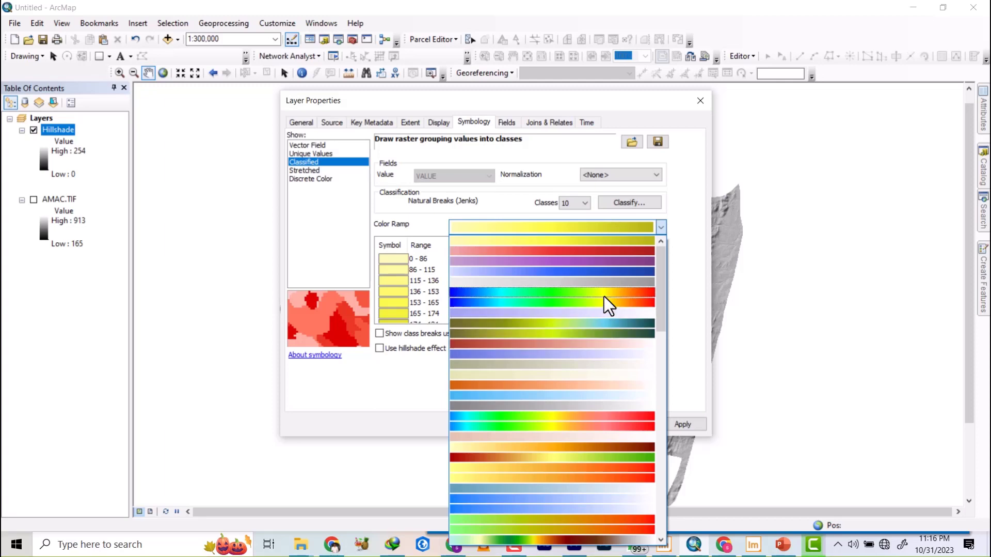
click(609, 304)
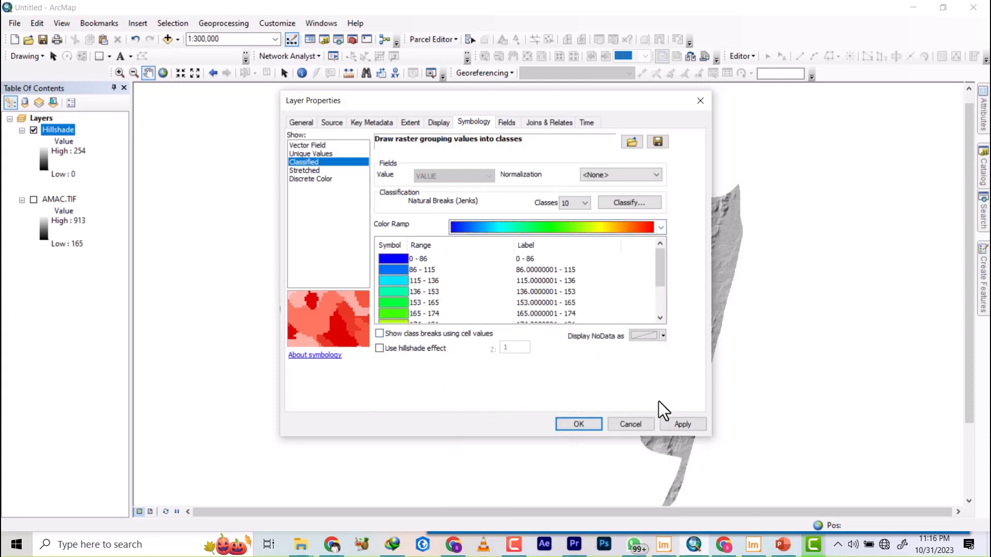
click(380, 348)
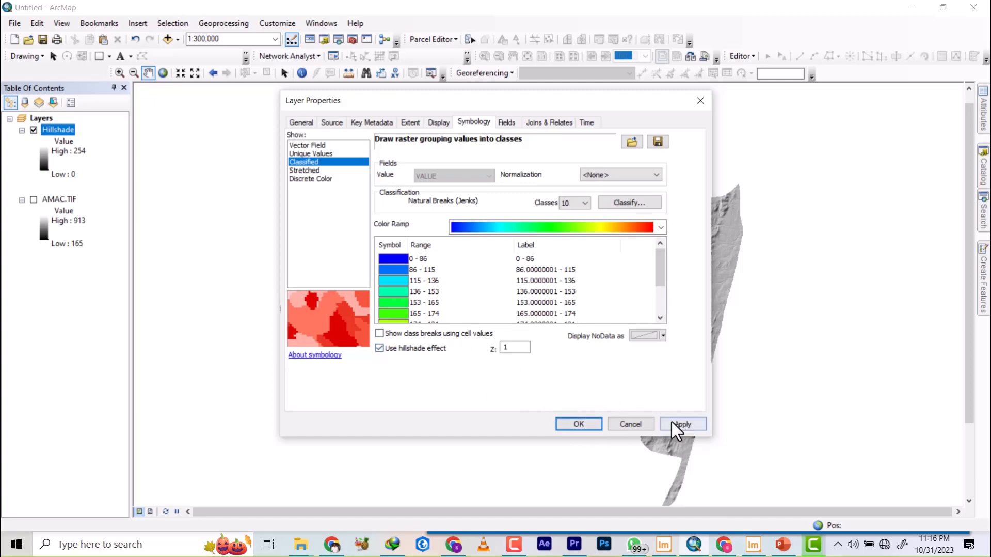
click(579, 424)
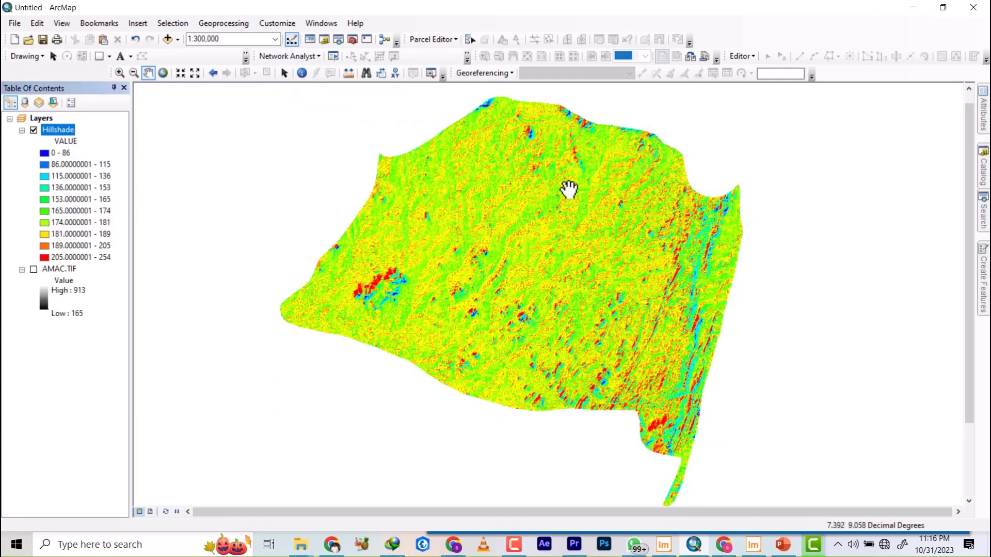
Open the Hillshade layer's properties and shorten the second class label to 86 - 115.
scroll(550, 195, down, 2)
scroll(538, 214, up, 2)
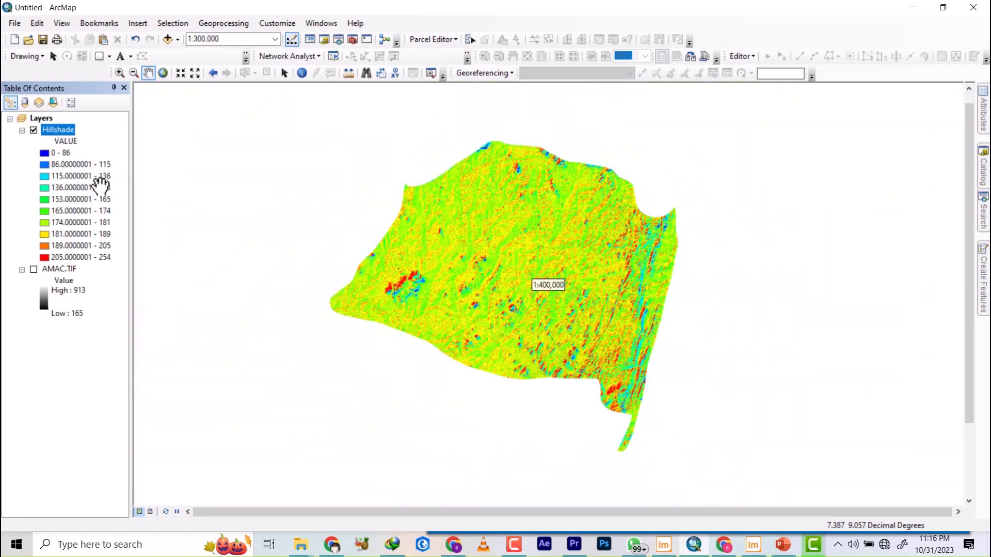
right_click(60, 135)
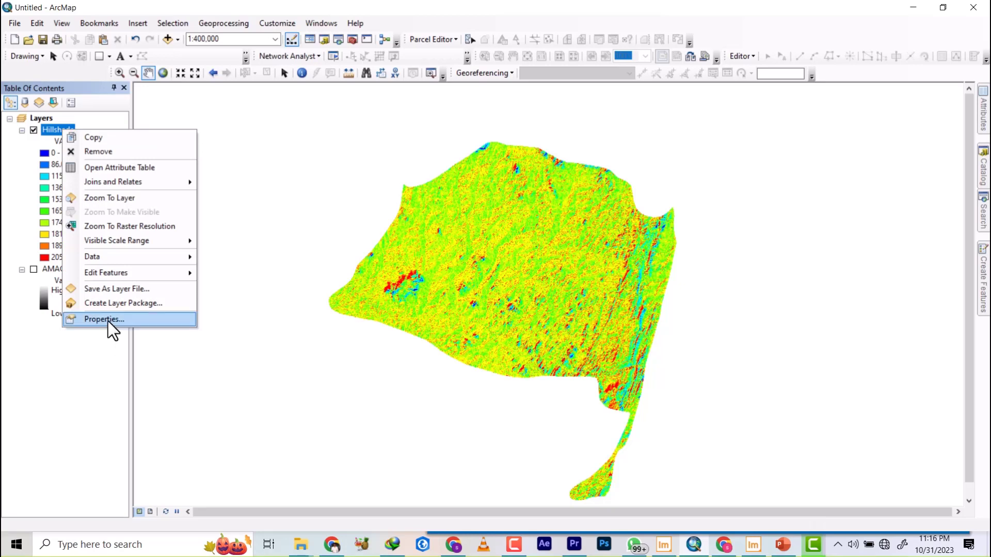
click(109, 321)
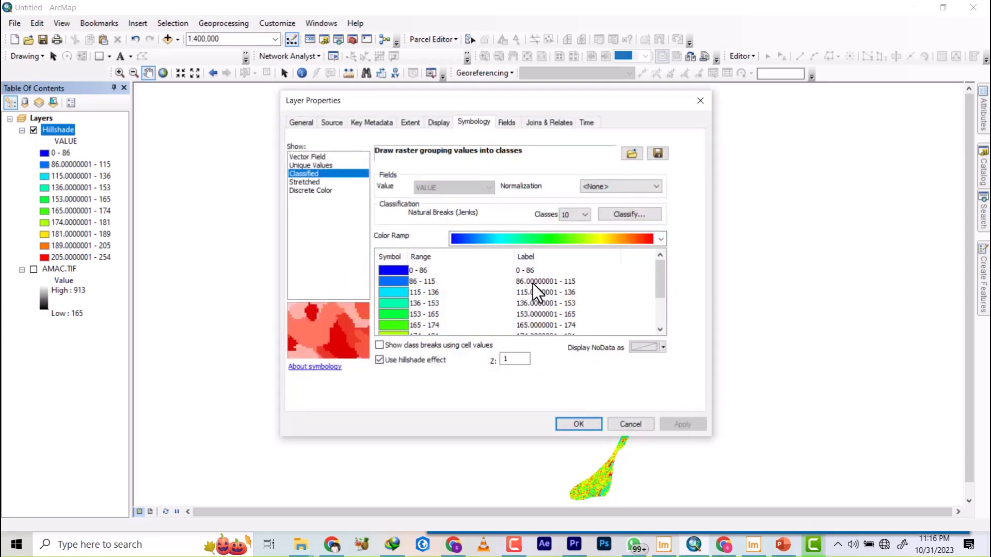
double_click(534, 285)
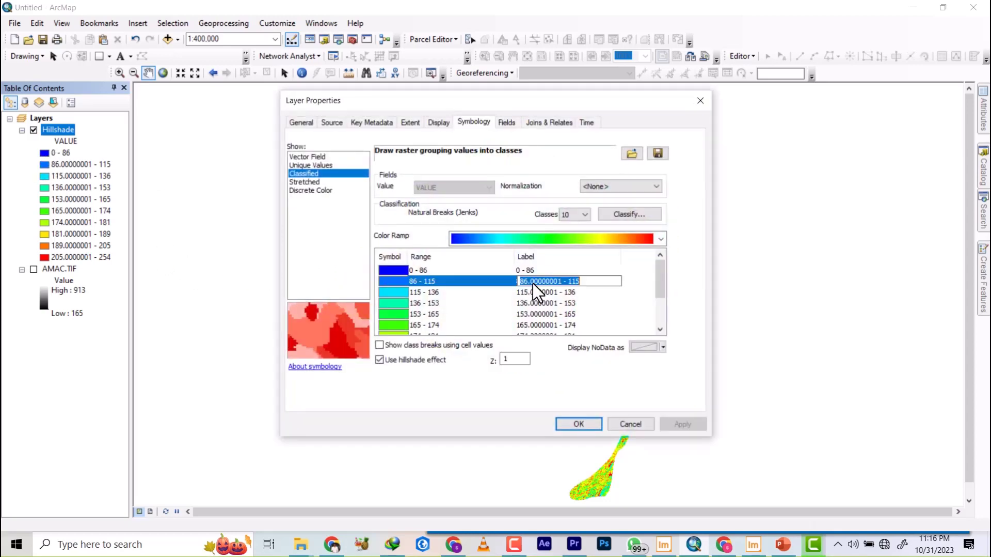
click(562, 282)
drag(555, 282, 532, 284)
key(BackSpace)
Remove the decimals from the next three Hillshade class labels, making them 115 - 136, 136 - 153 and 153- 165.
click(541, 293)
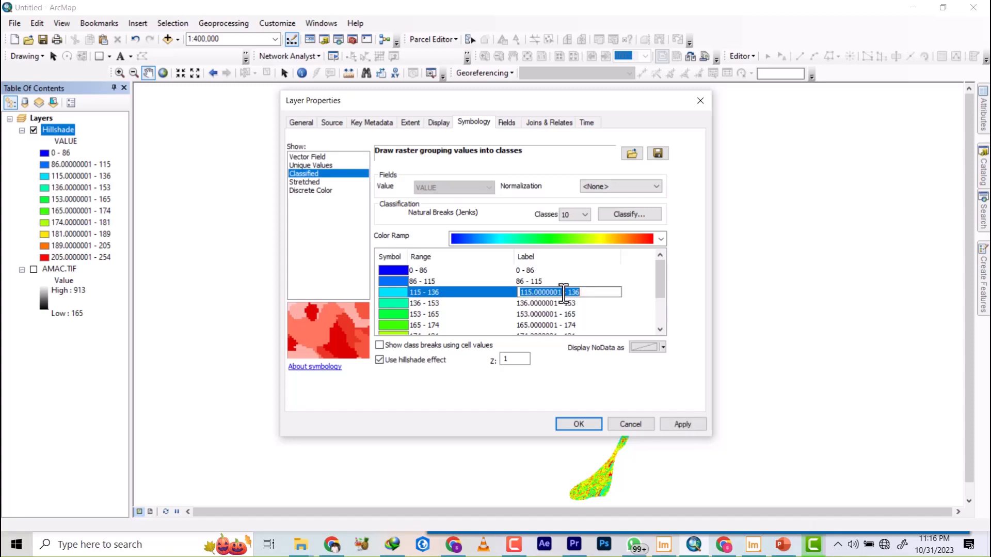
drag(562, 292, 536, 292)
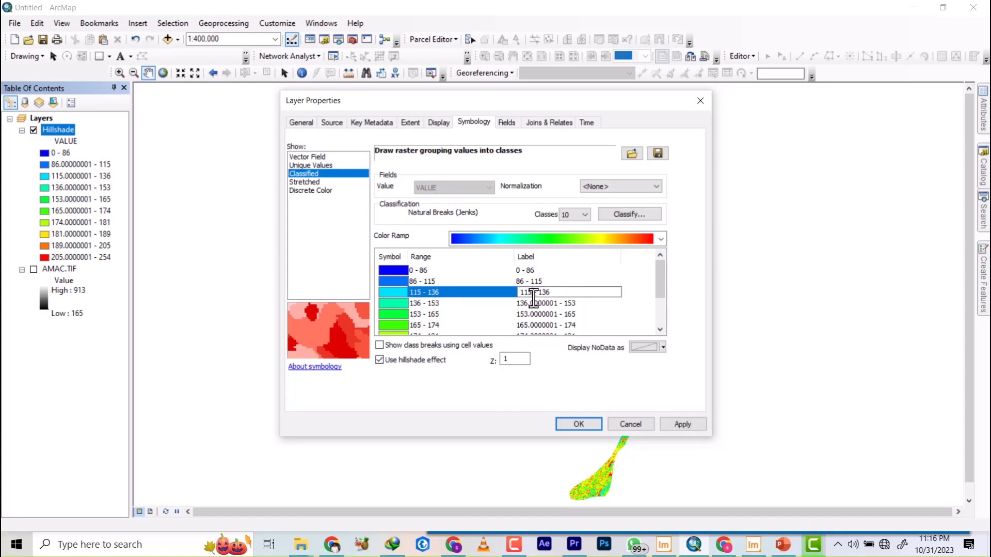
click(567, 304)
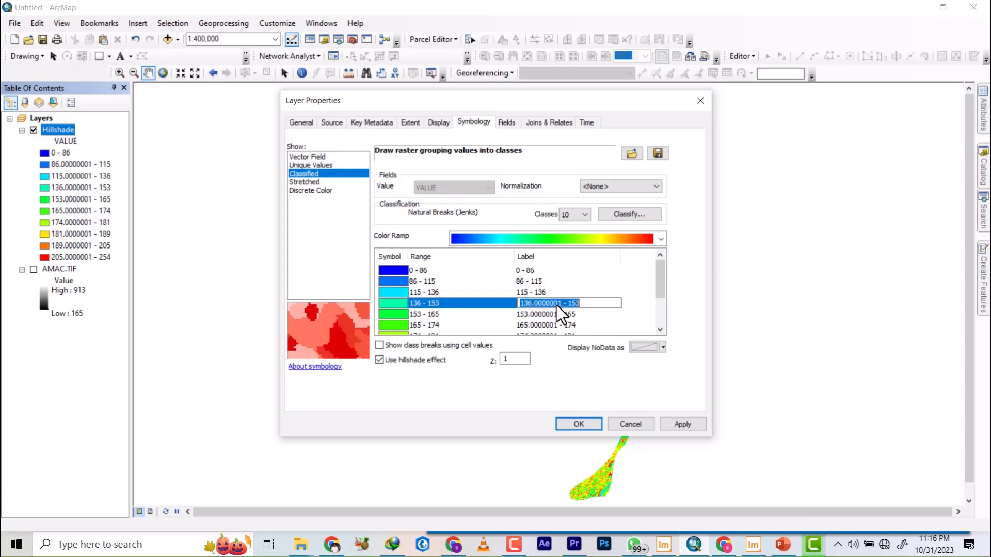
drag(561, 301, 543, 306)
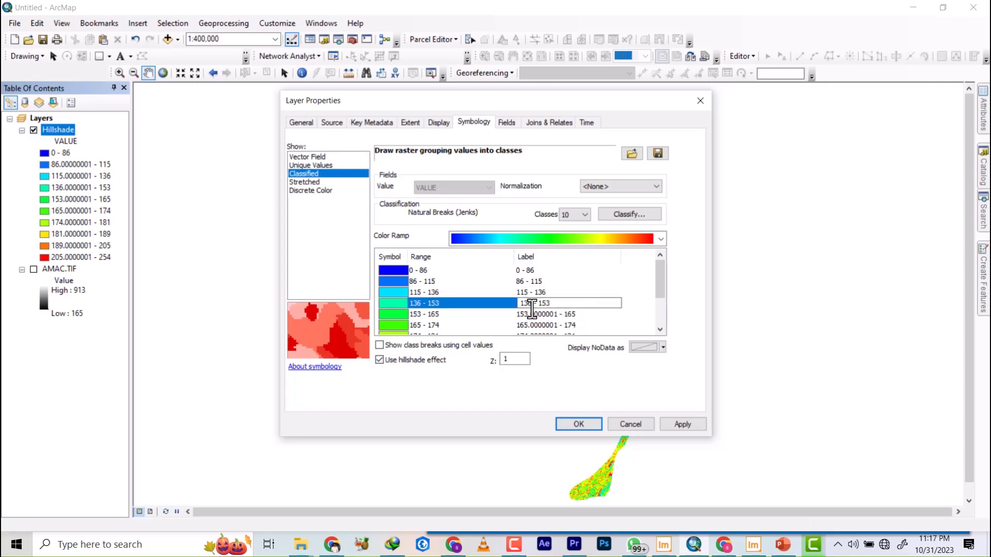
click(558, 313)
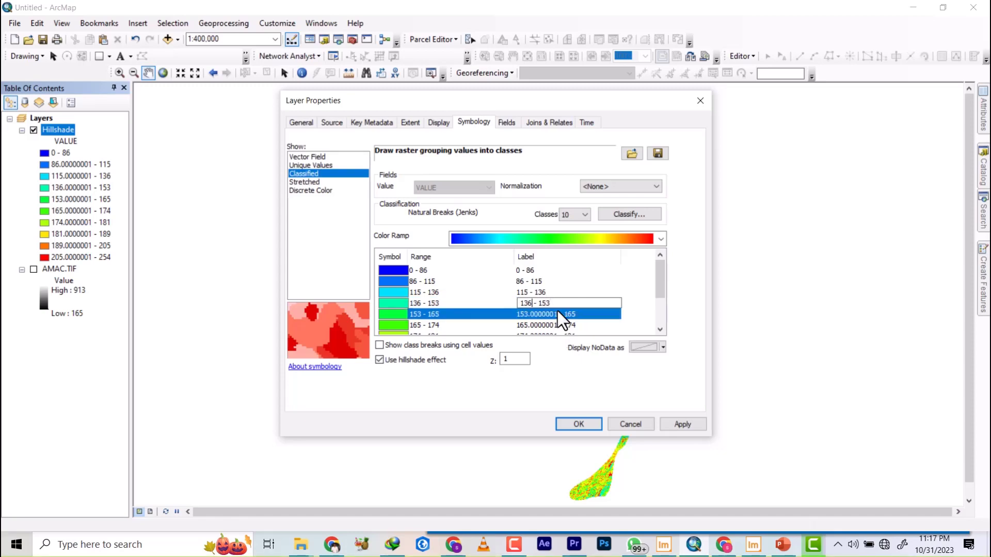
drag(564, 314, 532, 315)
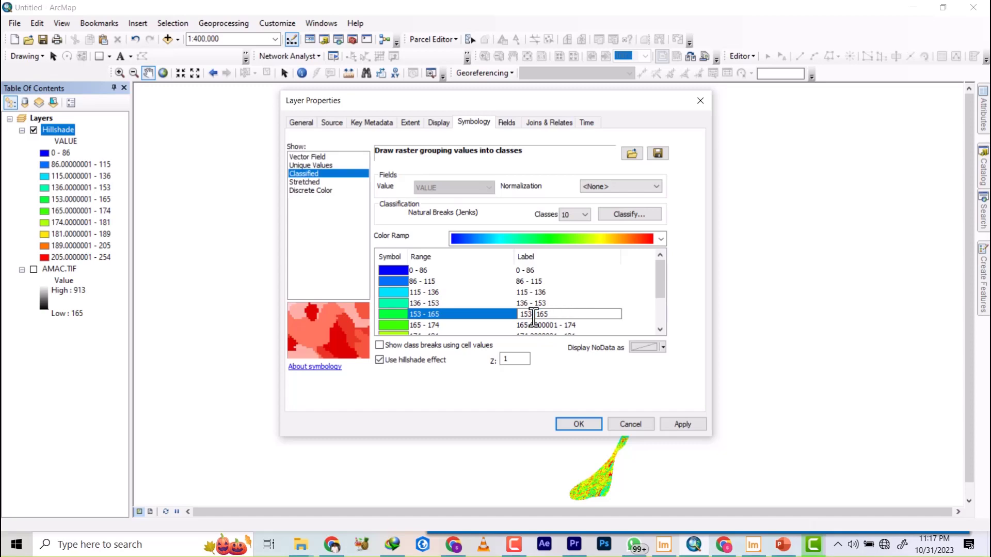
Change the Hillshade color ramp to the brown-yellow-dark green one and apply the symbology to the map.
click(648, 235)
click(568, 258)
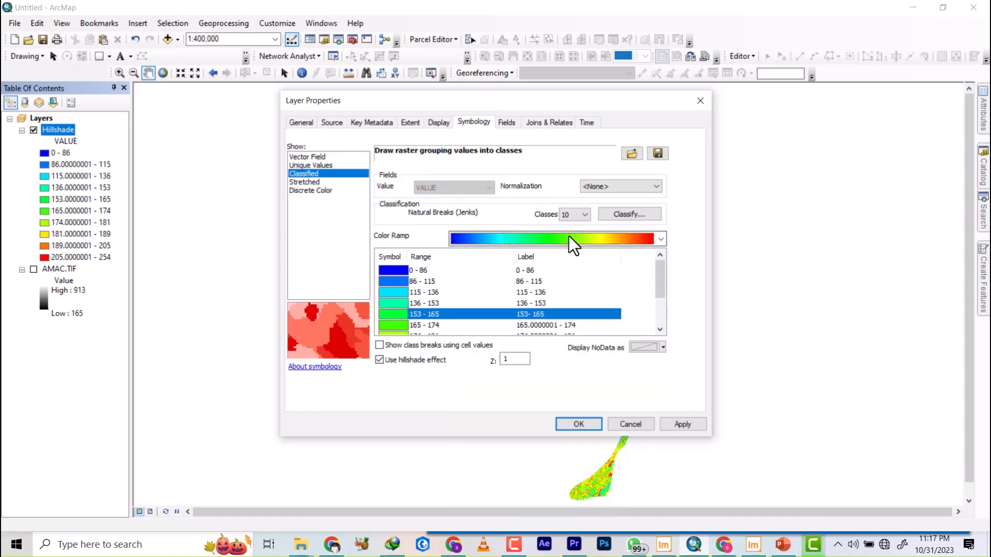
click(572, 240)
click(589, 293)
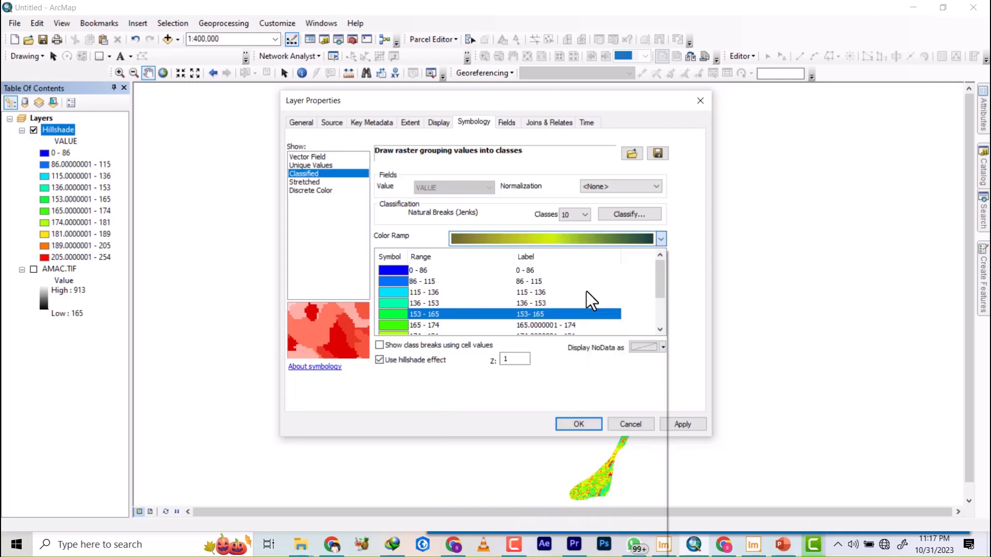
click(577, 426)
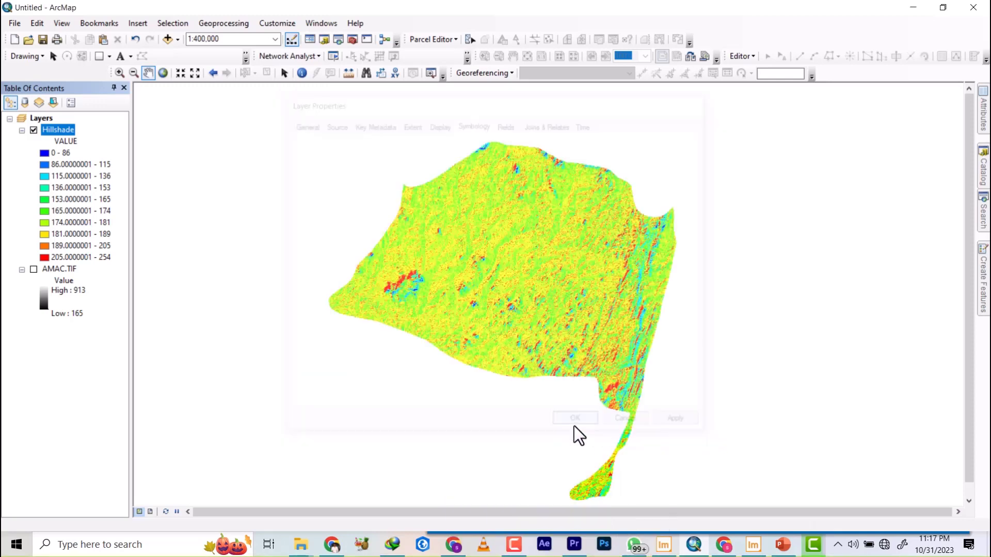
scroll(458, 233, down, 2)
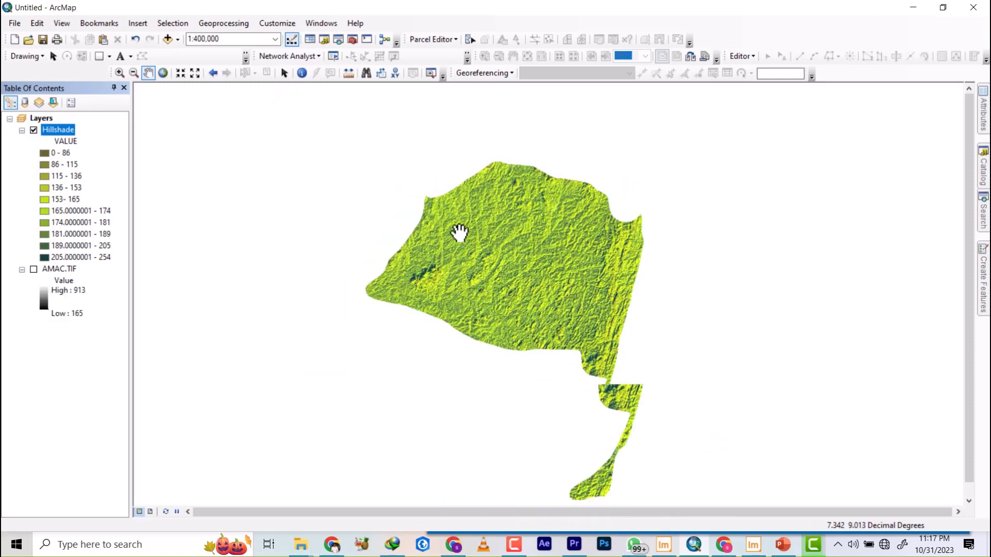
Hide the Hillshade layer, locate the Spatial Analyst Hillshade tool in the catalog and open the Slope tool from the same Surface toolset.
click(33, 130)
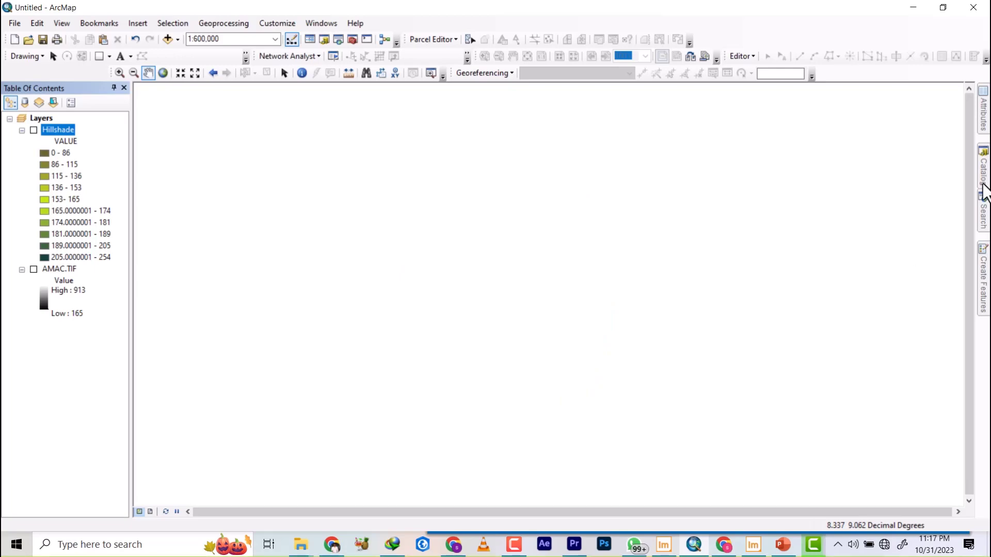
click(985, 226)
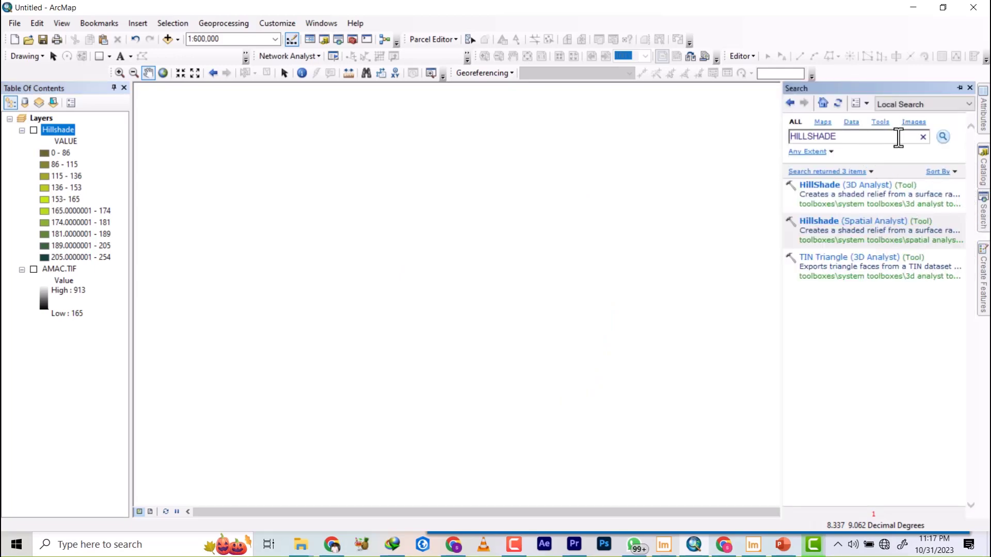
right_click(861, 230)
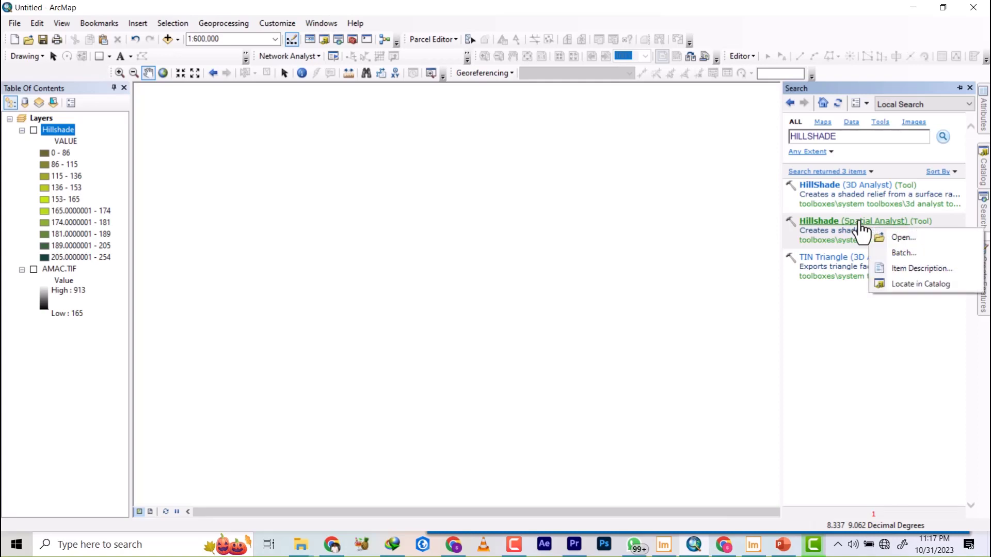
click(916, 283)
scroll(891, 372, down, 3)
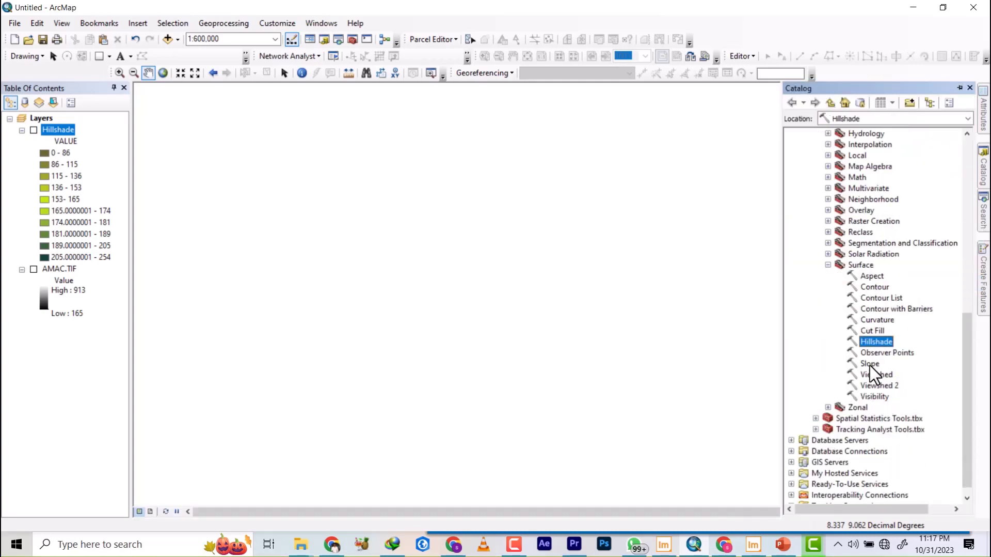
click(870, 363)
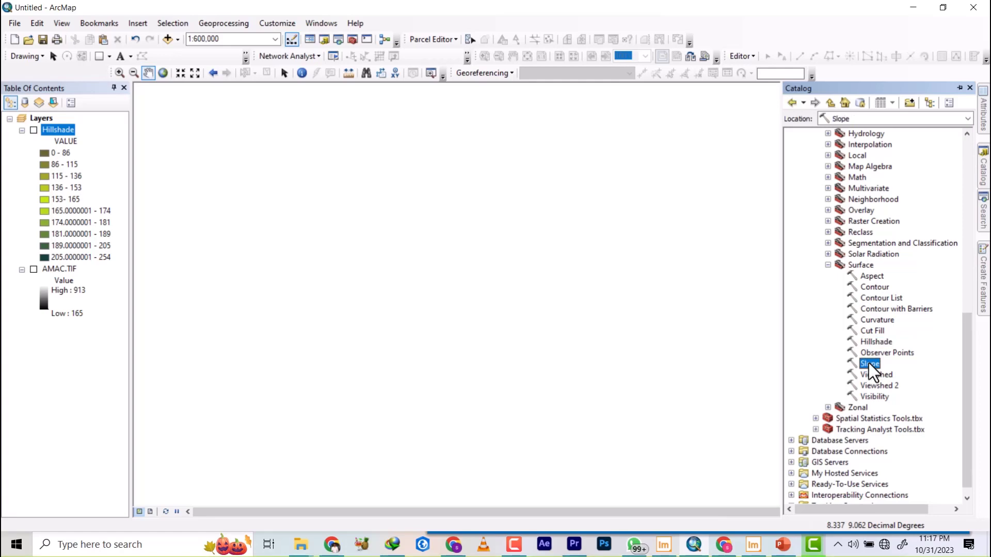
double_click(870, 363)
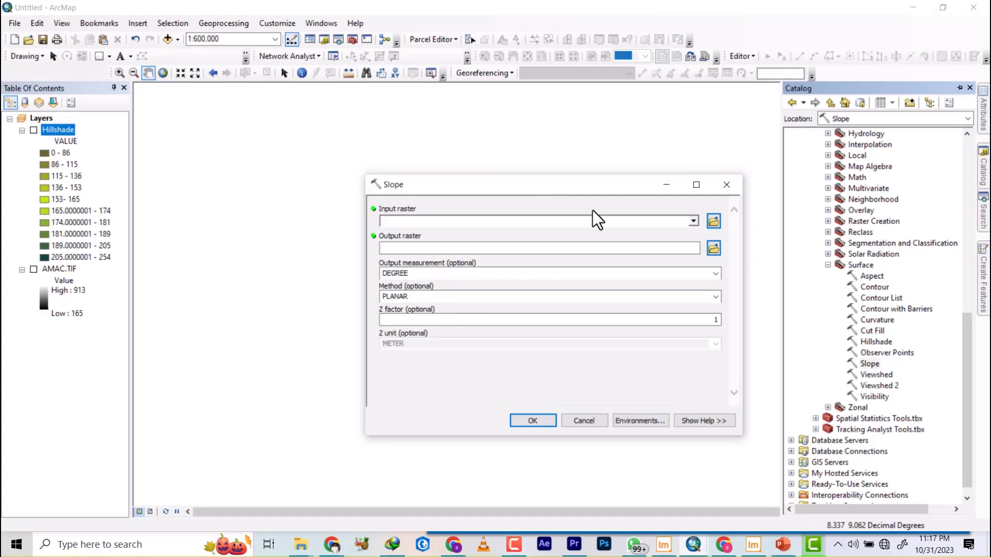
Run Slope on AMAC.TIF in degrees with the planar method and Z factor 1, saving the output as slope in the RESULT folder.
click(693, 221)
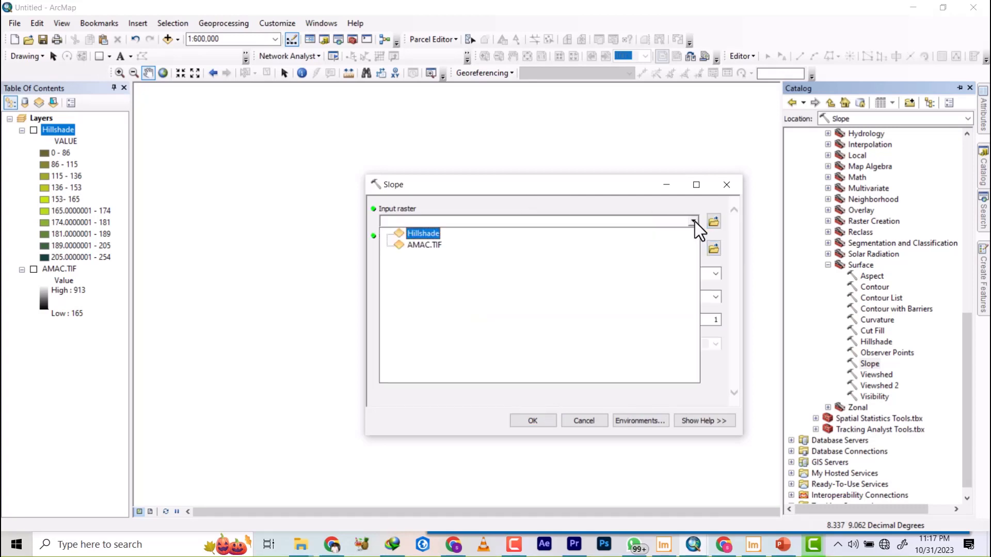
click(420, 244)
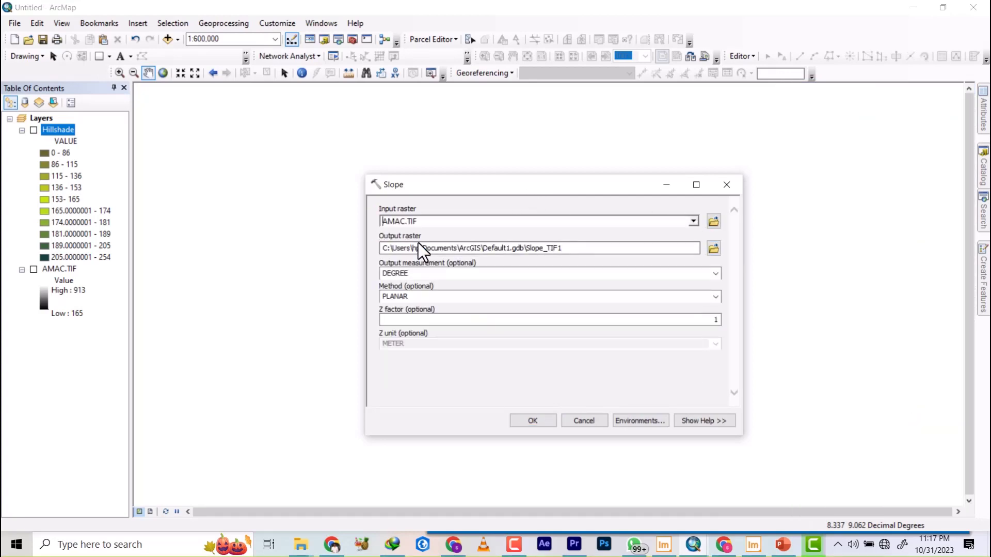
click(713, 249)
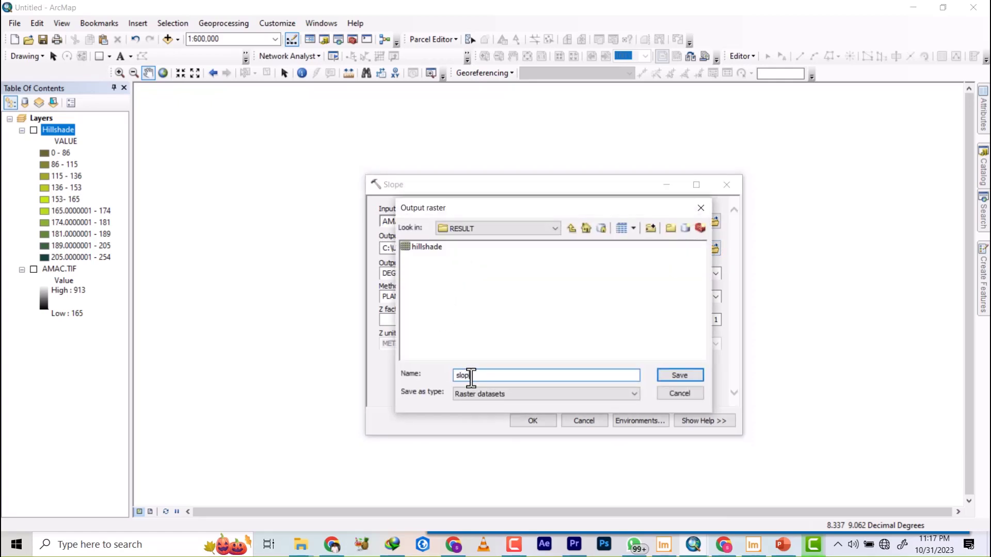
click(681, 378)
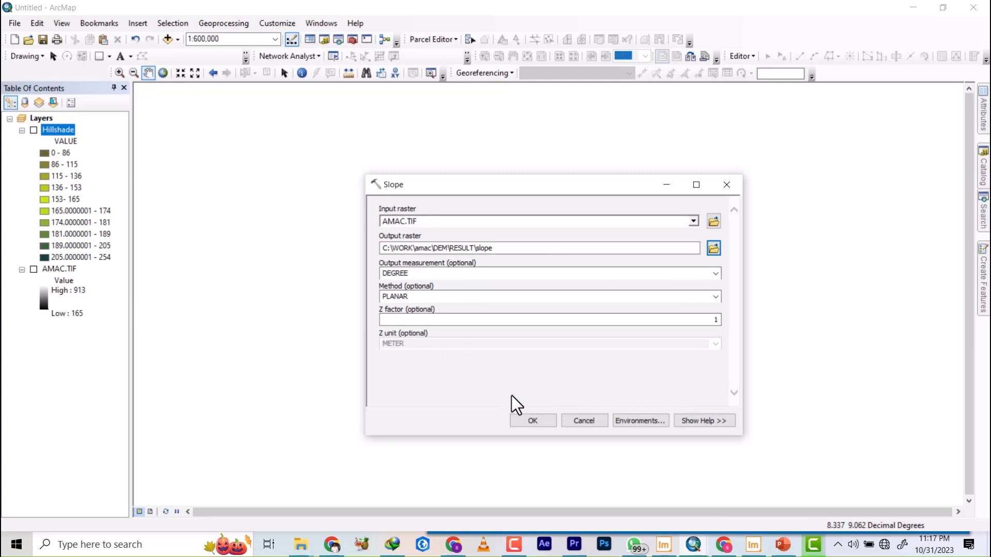
click(533, 421)
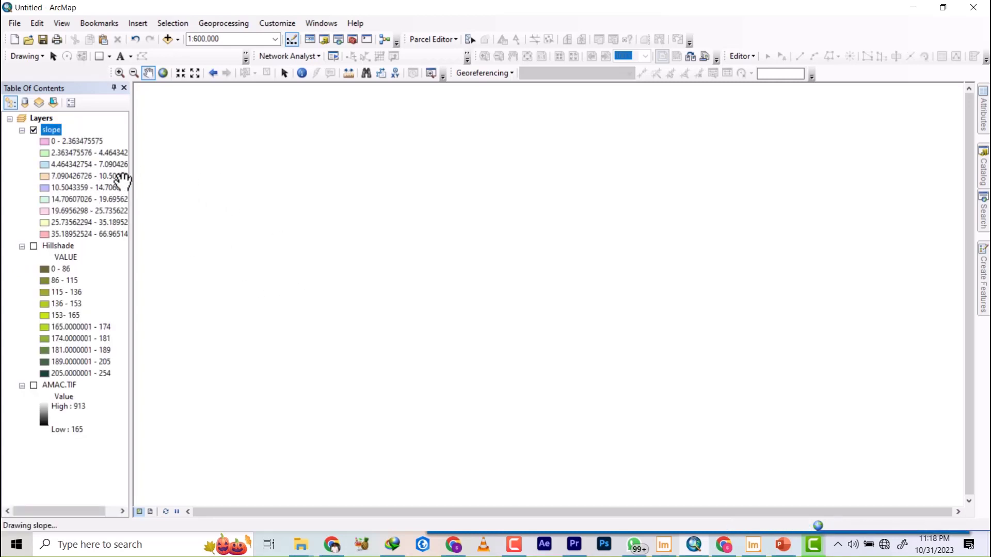
Open the slope layer's properties and set its classified symbology to 10 classes.
scroll(520, 243, up, 2)
scroll(520, 243, up, 1)
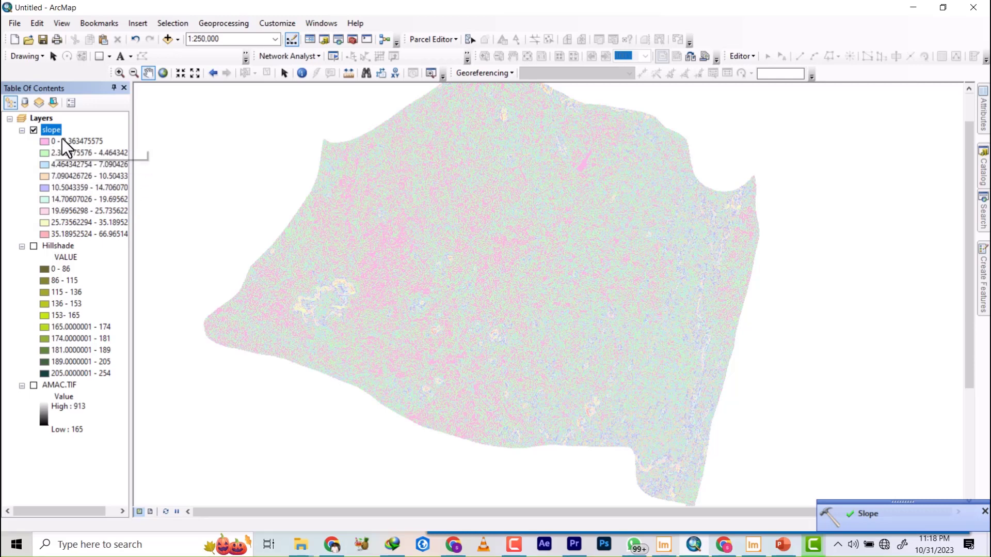
right_click(49, 130)
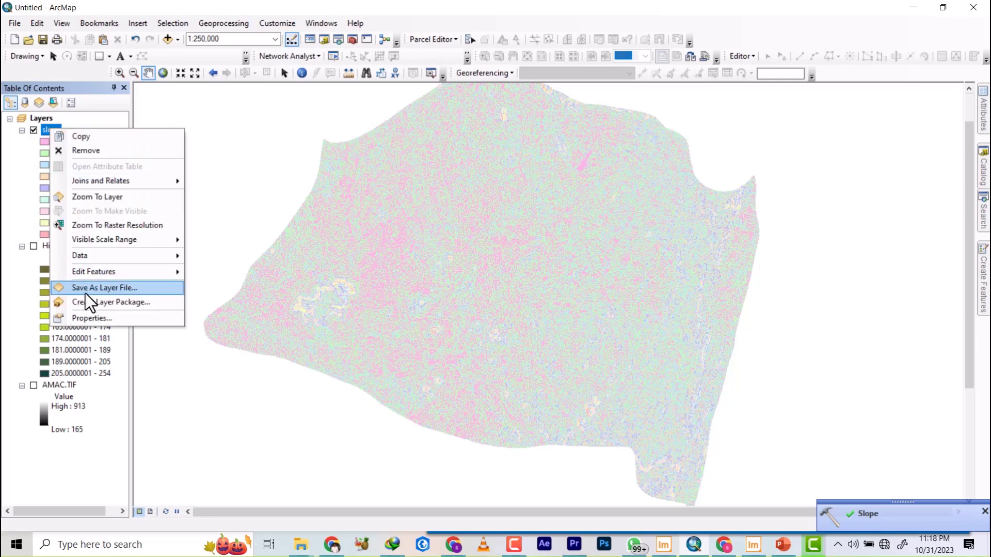
click(92, 318)
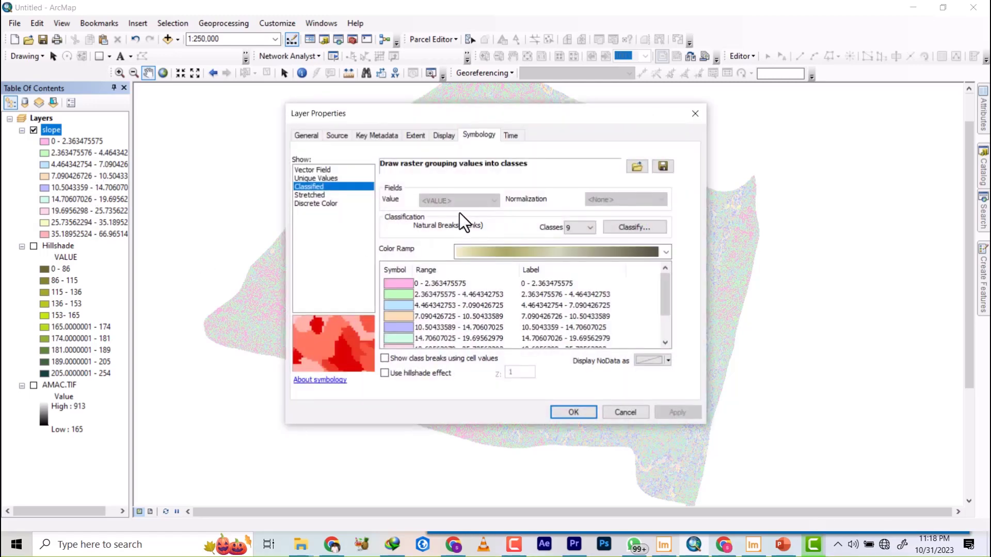
click(588, 227)
click(580, 309)
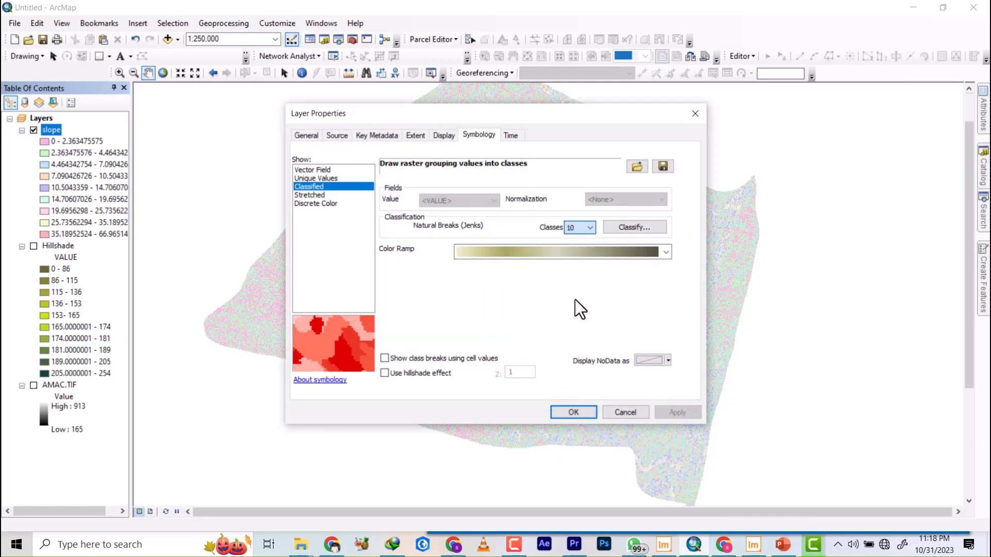
Set the slope layer's color ramp to the light green-to-white one.
click(626, 252)
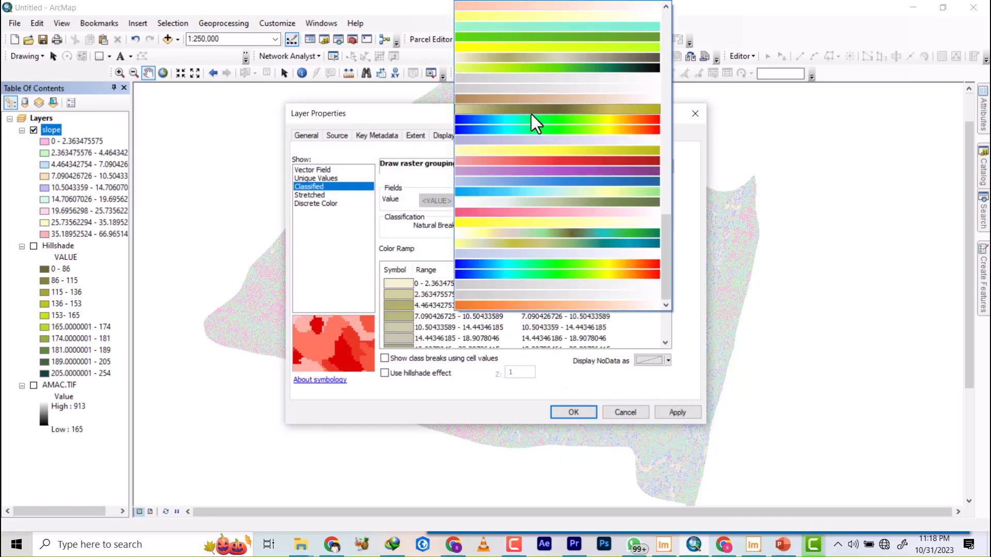
scroll(529, 108, up, 2)
scroll(533, 109, up, 10)
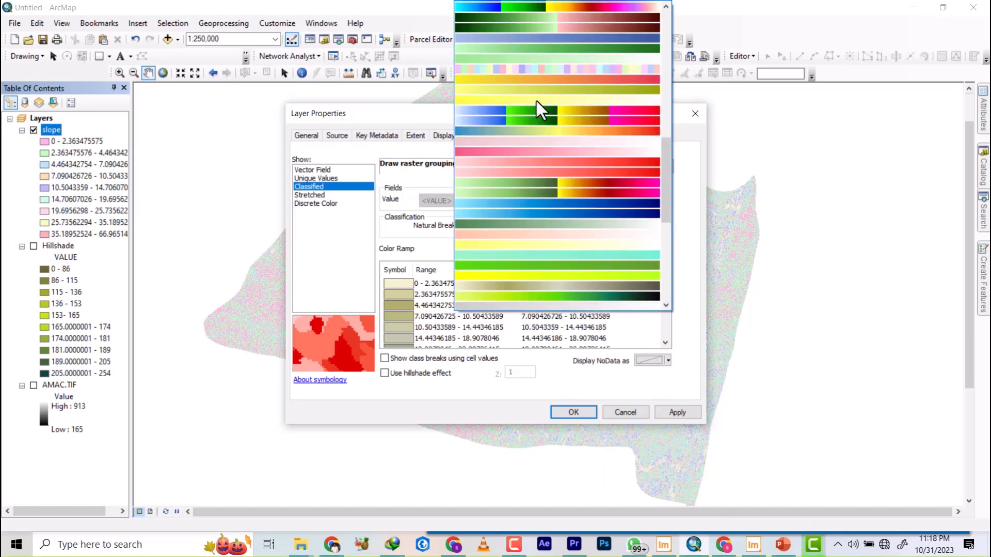
scroll(532, 103, up, 5)
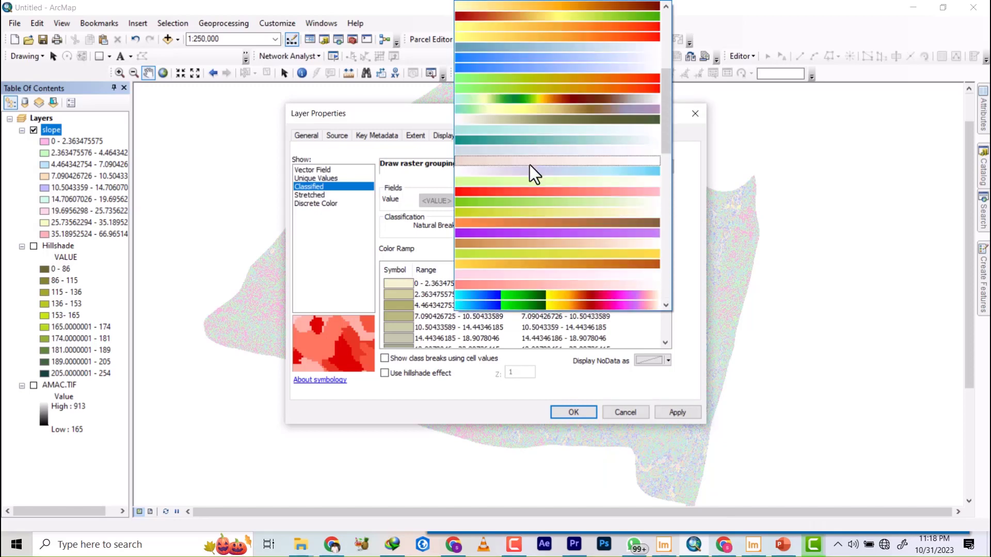
click(537, 182)
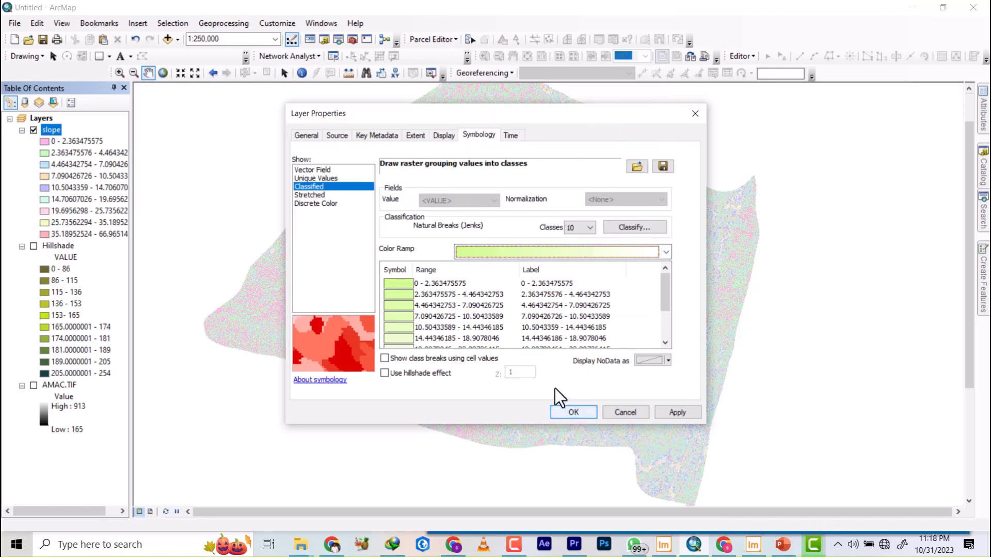
Change the slope layer's color ramp to the dark red-yellow-green one.
click(594, 252)
scroll(558, 160, up, 5)
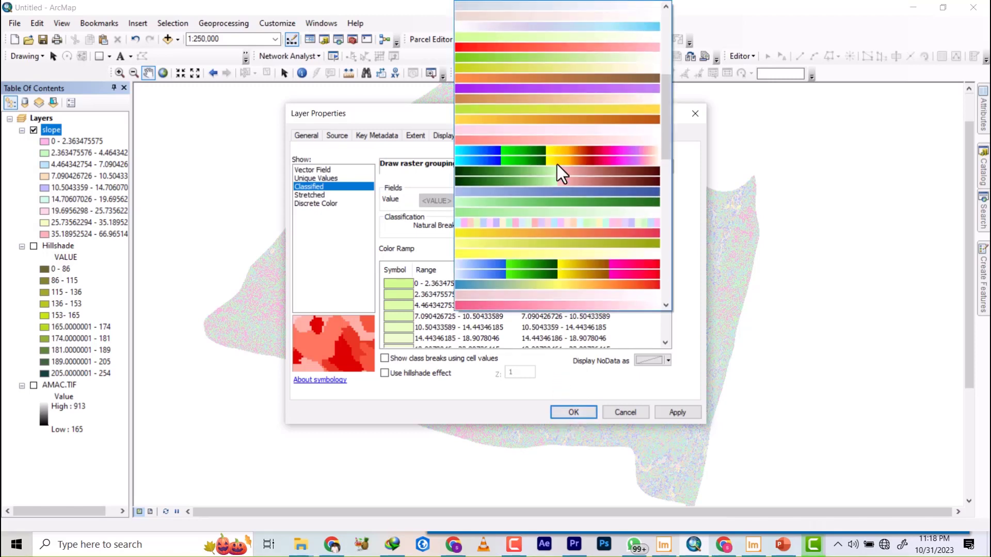
scroll(561, 144, up, 2)
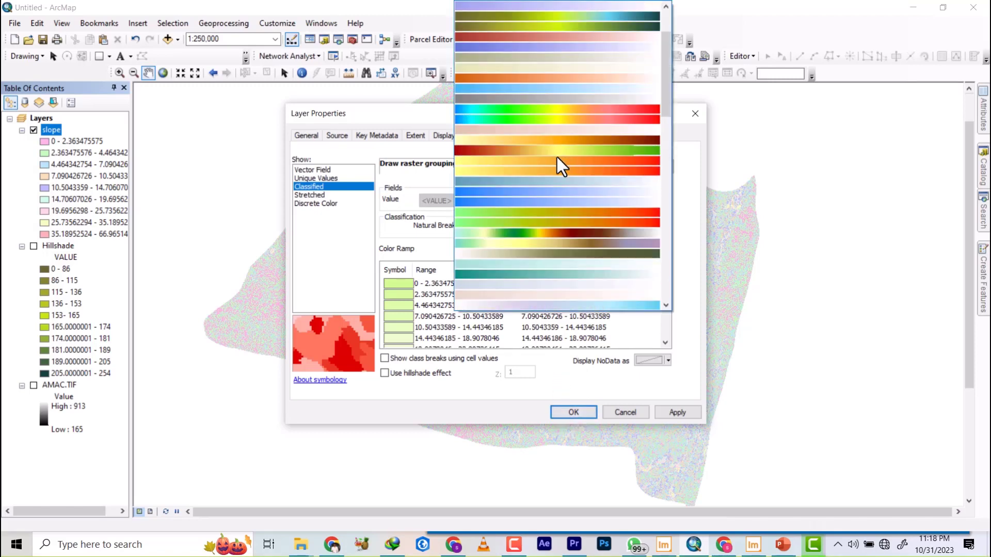
click(558, 161)
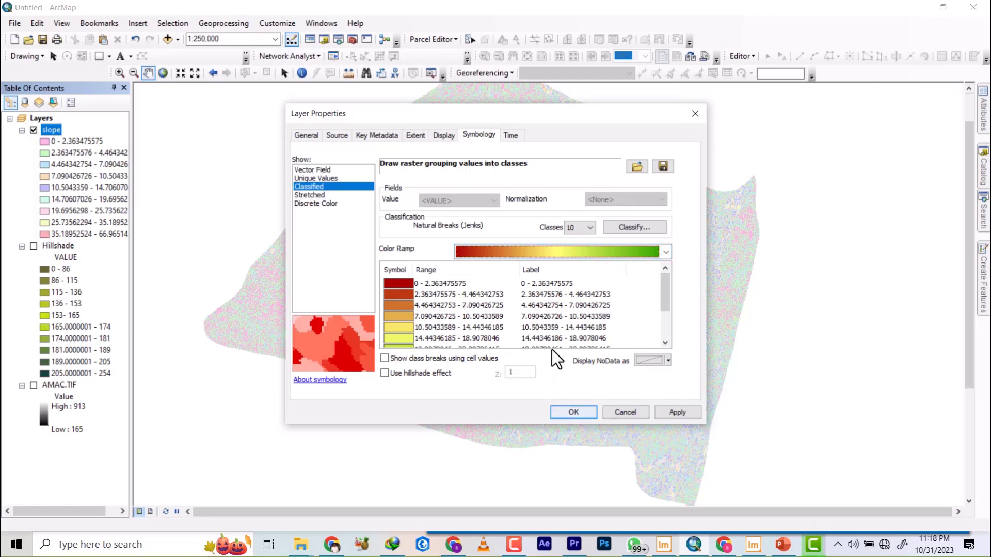
Shorten the first two slope class labels to 0 - 2.36 and 2.3634 - 4.46 and apply the symbology to the map.
click(546, 285)
click(548, 285)
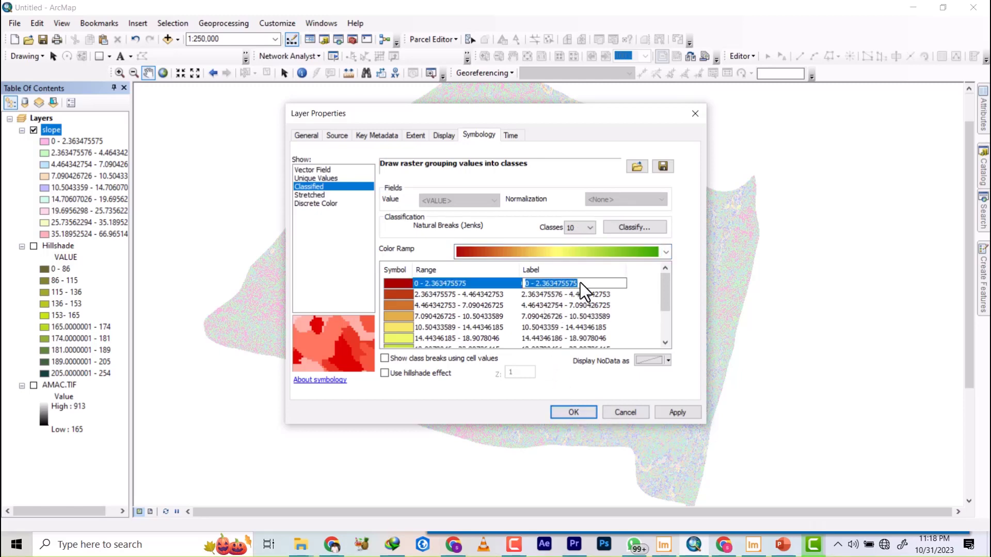
drag(582, 282, 551, 288)
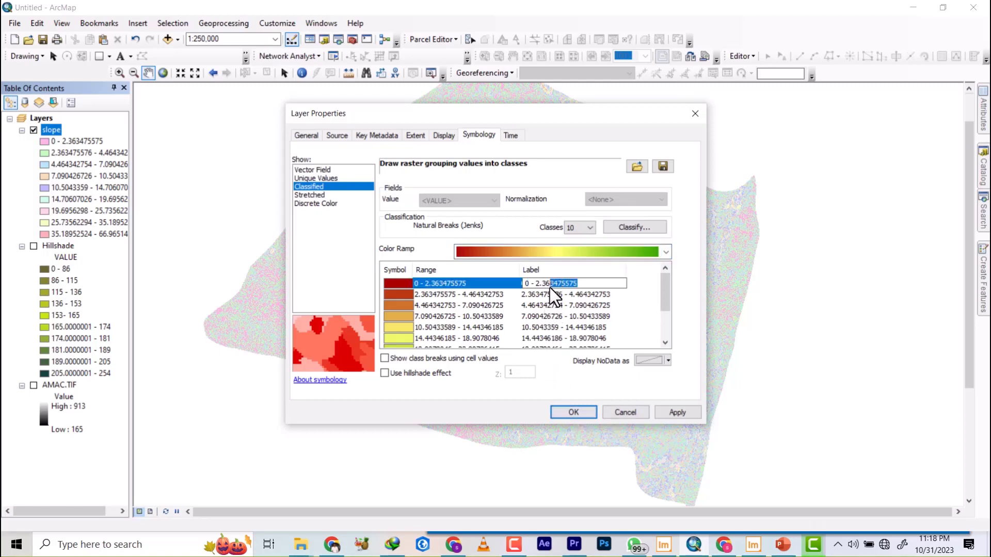
click(626, 294)
drag(623, 294, 591, 299)
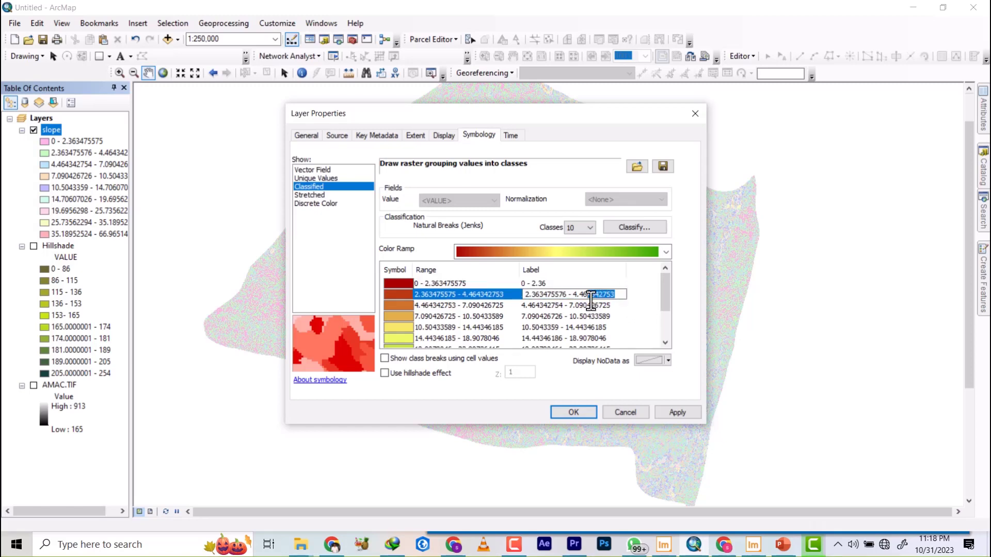
key(BackSpace)
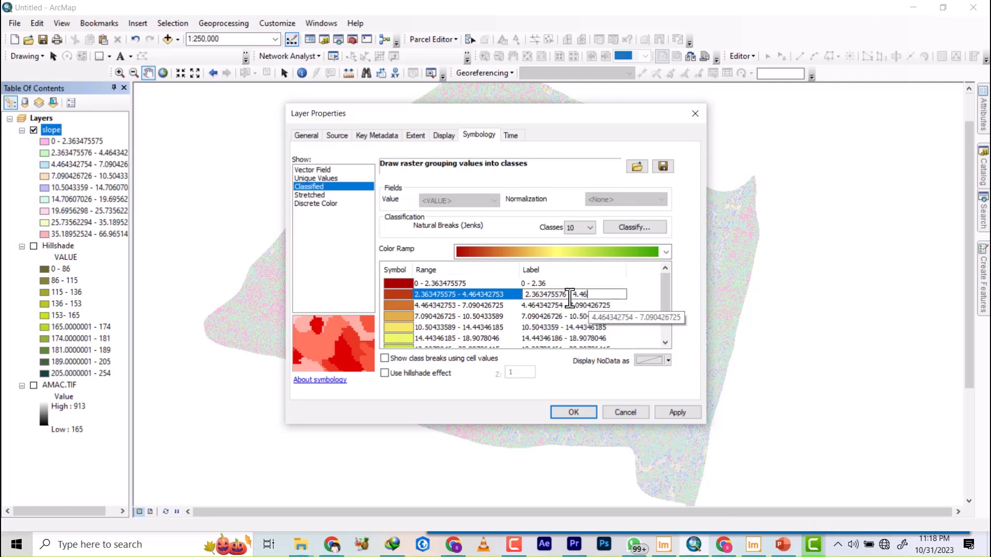
drag(556, 296, 549, 296)
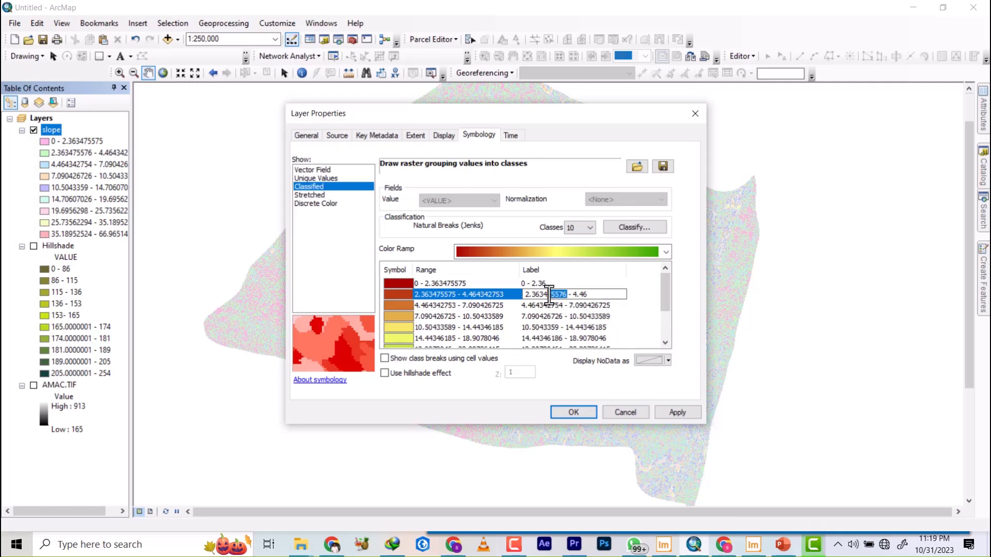
click(574, 409)
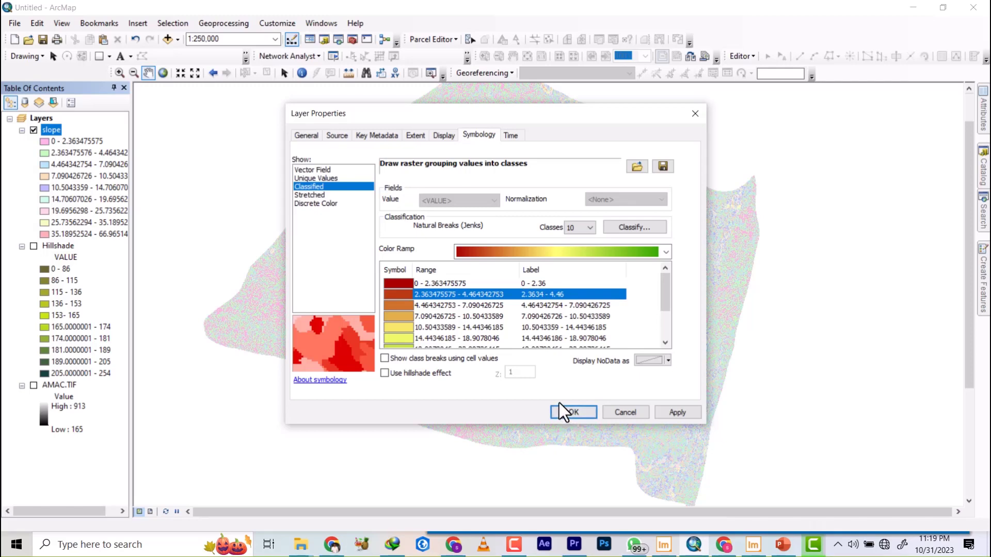
click(570, 411)
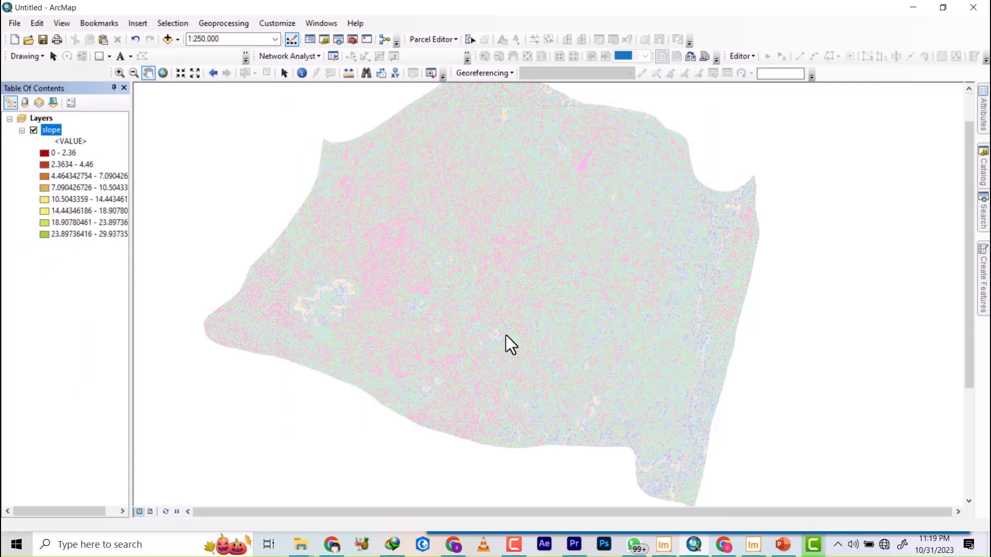
scroll(513, 266, down, 2)
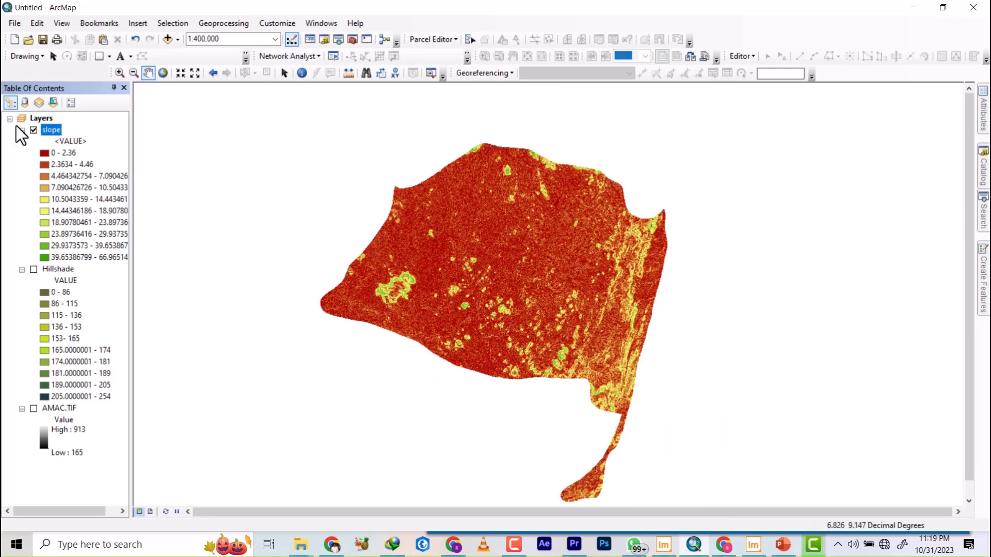
Hide the slope layer, search the tools for aspect and open the Spatial Analyst Aspect tool.
click(32, 131)
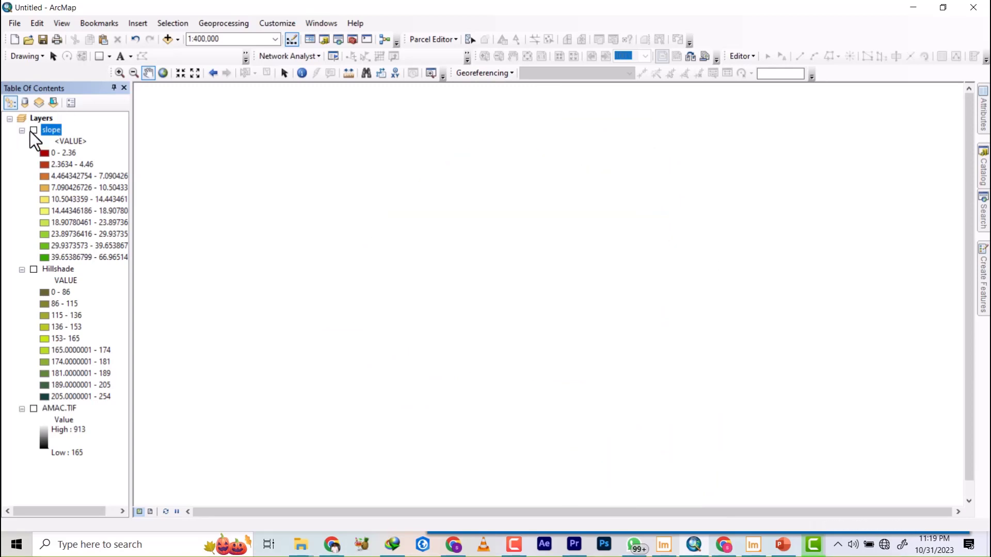
click(983, 217)
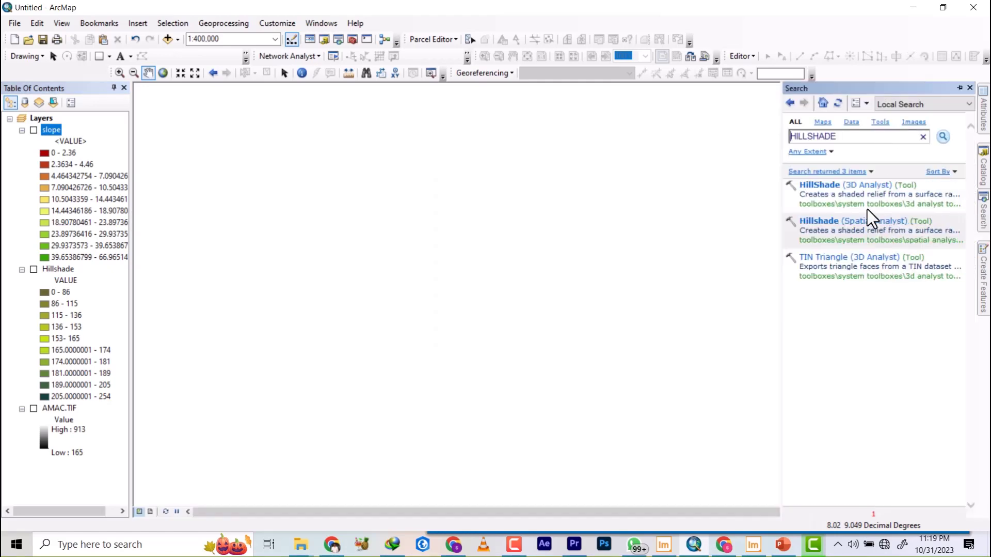
double_click(853, 138)
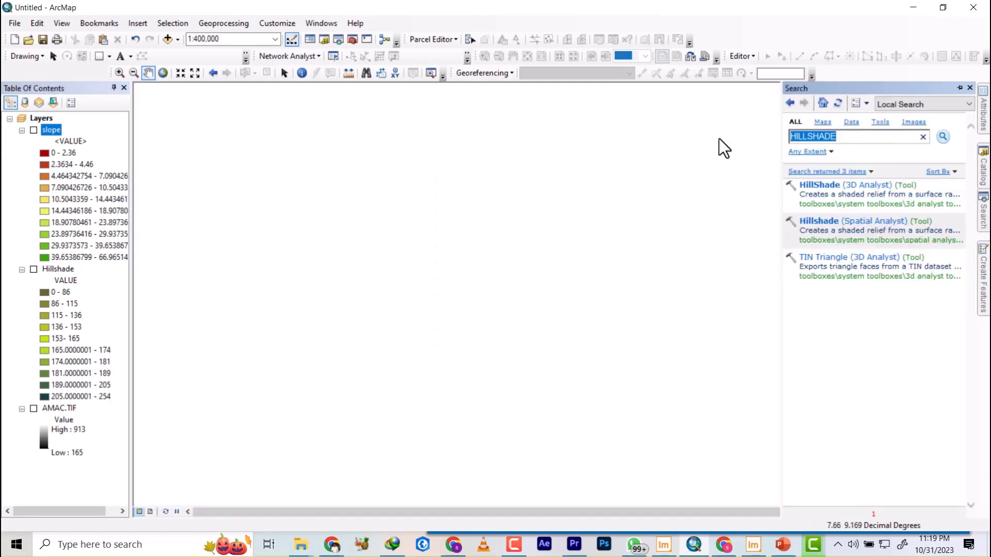
text(aspect)
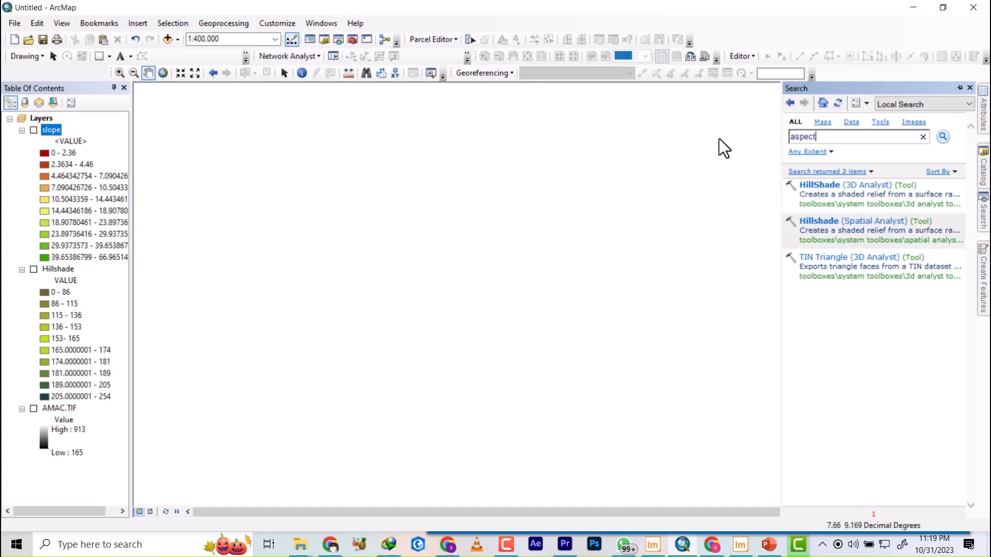
key(Return)
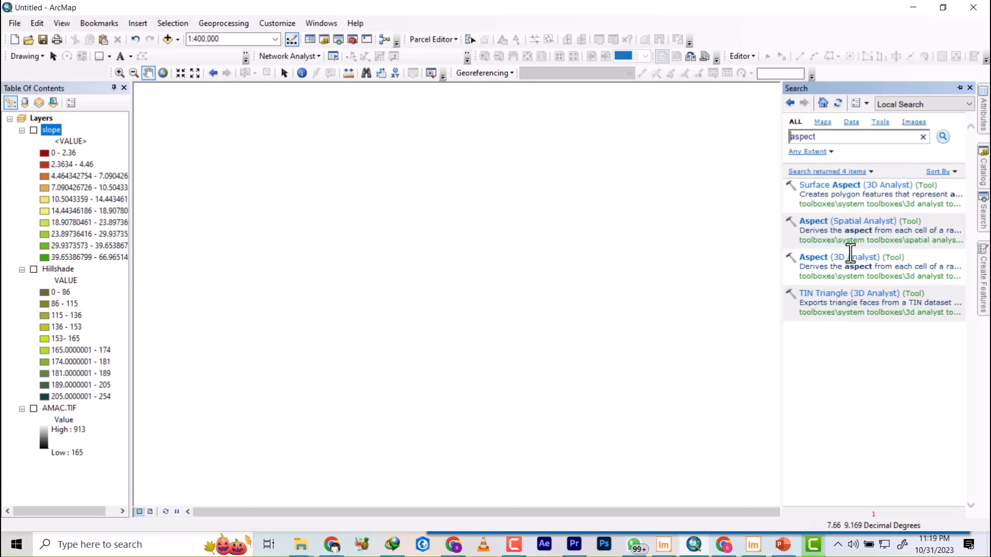
click(847, 223)
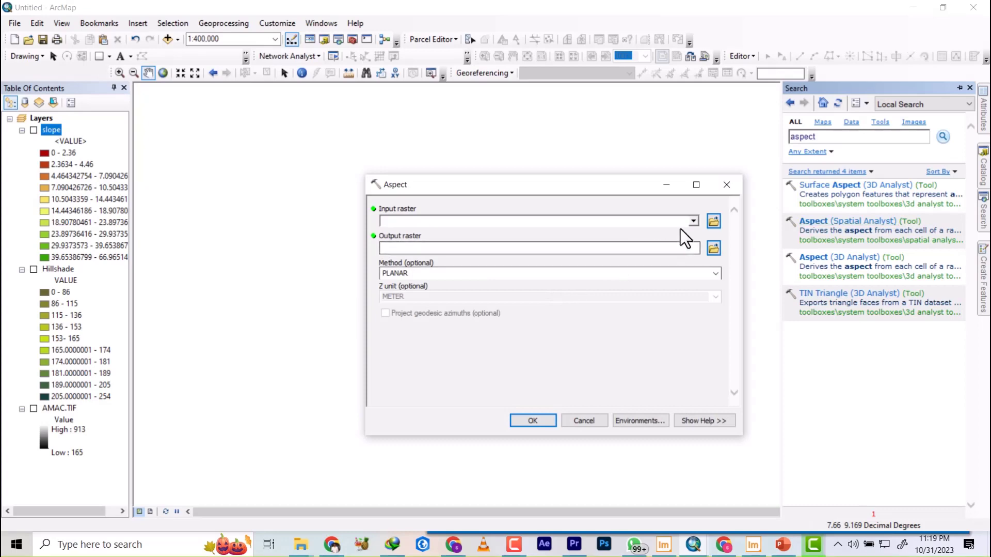
Run Aspect on AMAC.TIF with the planar method, saving the output as aspect in the RESULT folder.
click(693, 222)
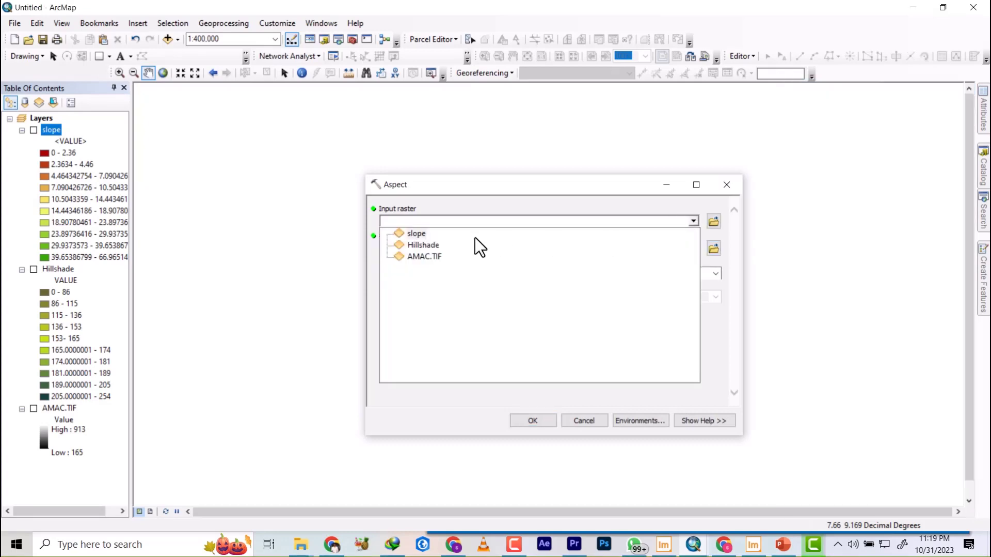
click(425, 257)
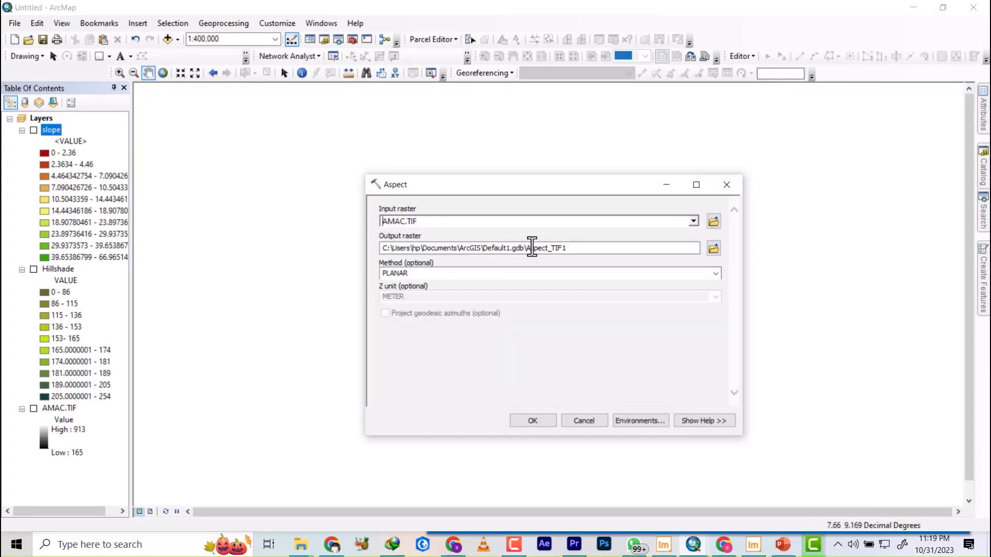
click(715, 250)
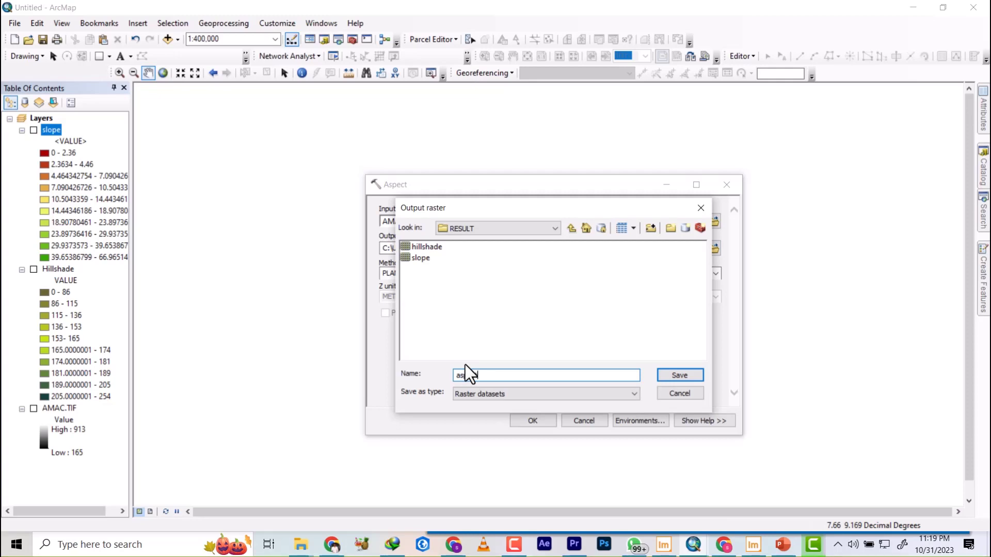
click(680, 375)
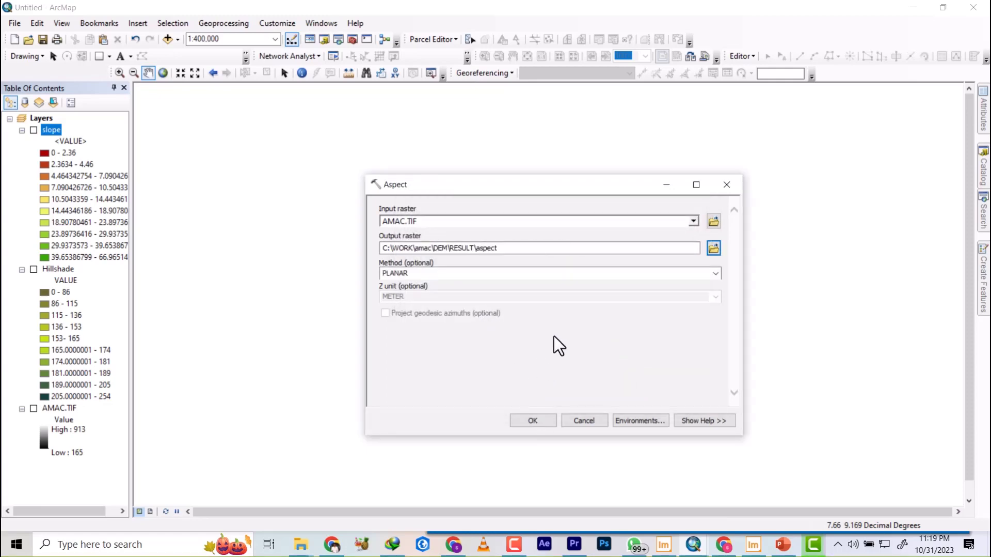
click(532, 421)
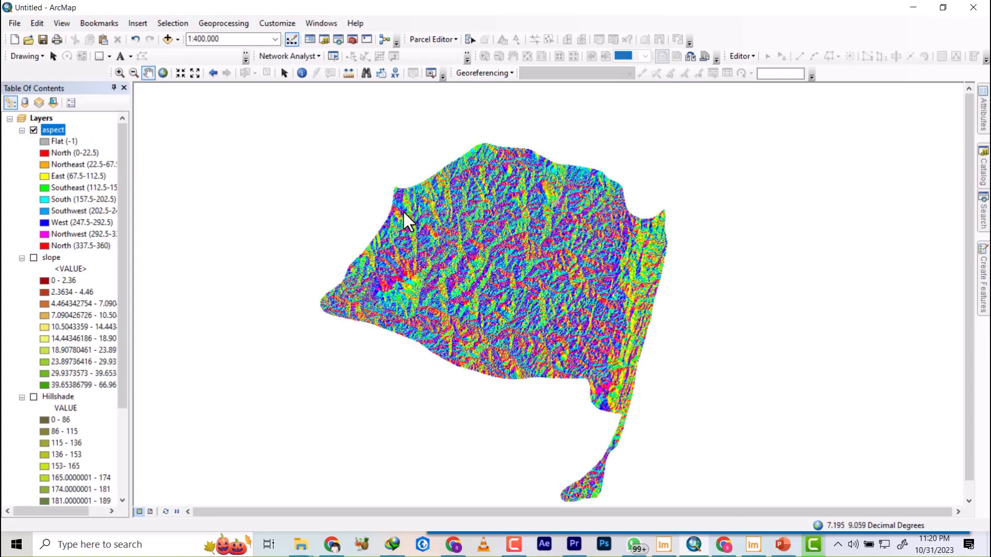
scroll(508, 270, down, 1)
scroll(508, 270, down, 1)
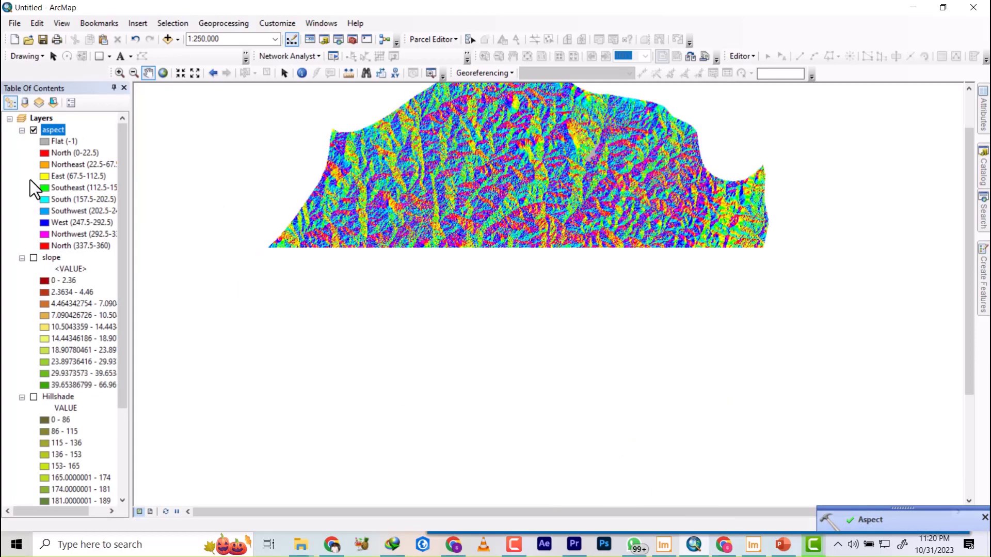
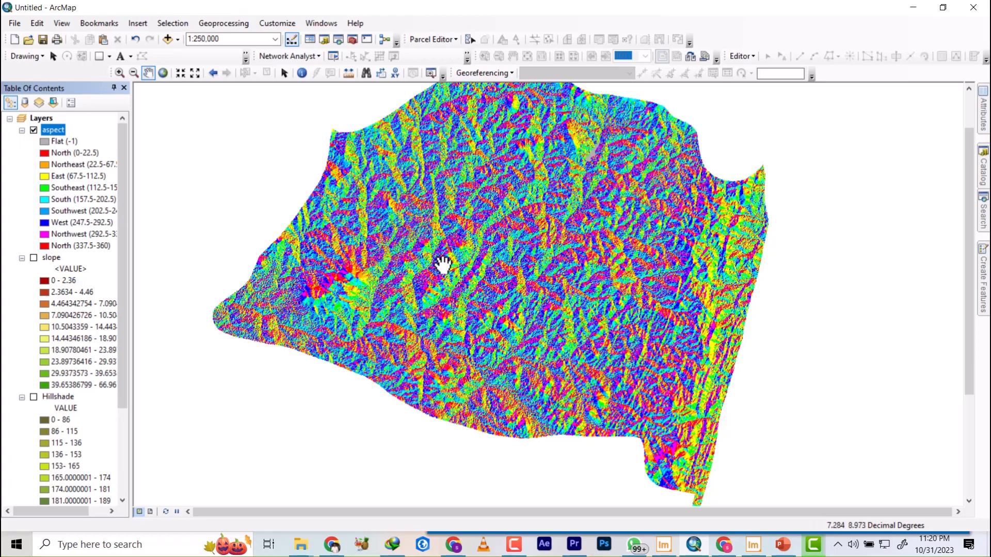
Search the tools for contour and open the Spatial Analyst Contour tool.
scroll(422, 330, down, 2)
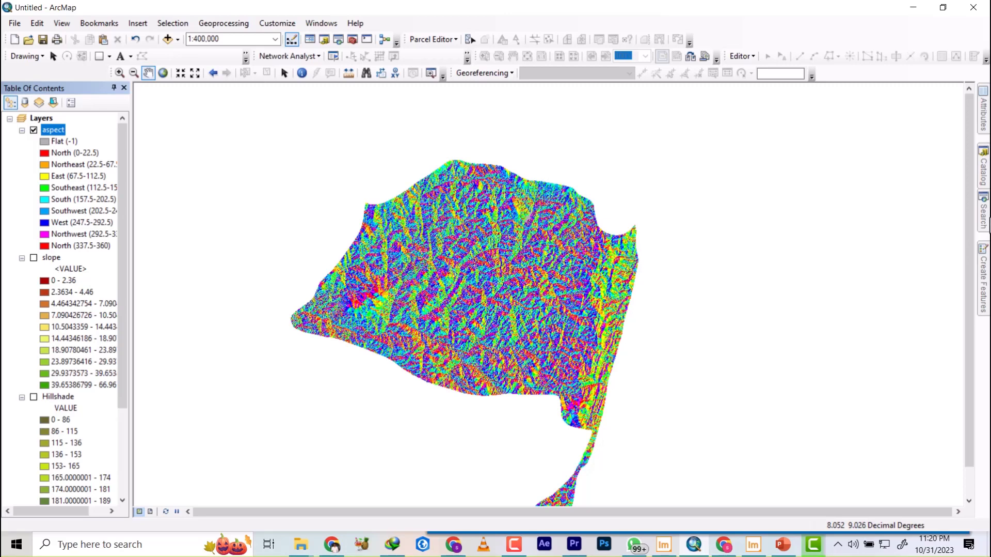
click(984, 217)
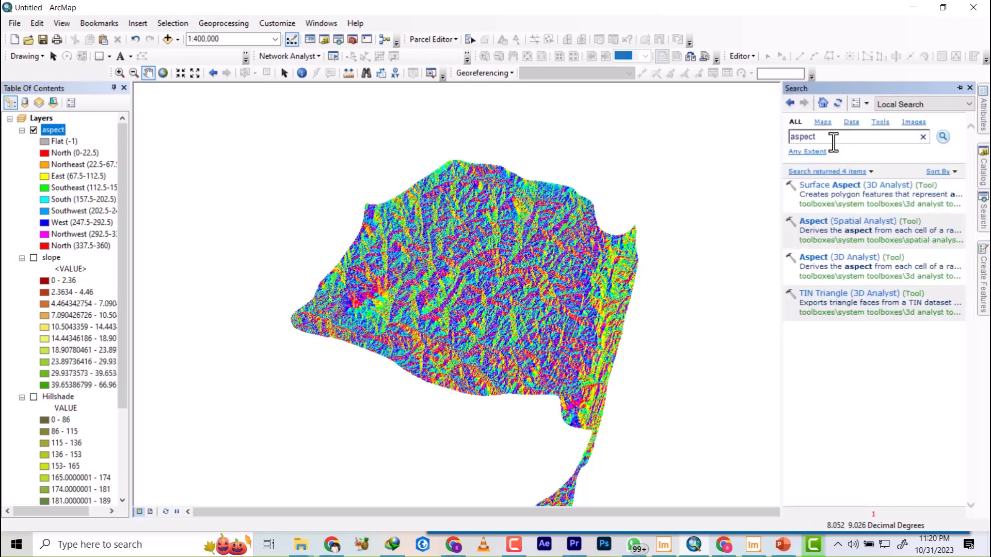
double_click(834, 140)
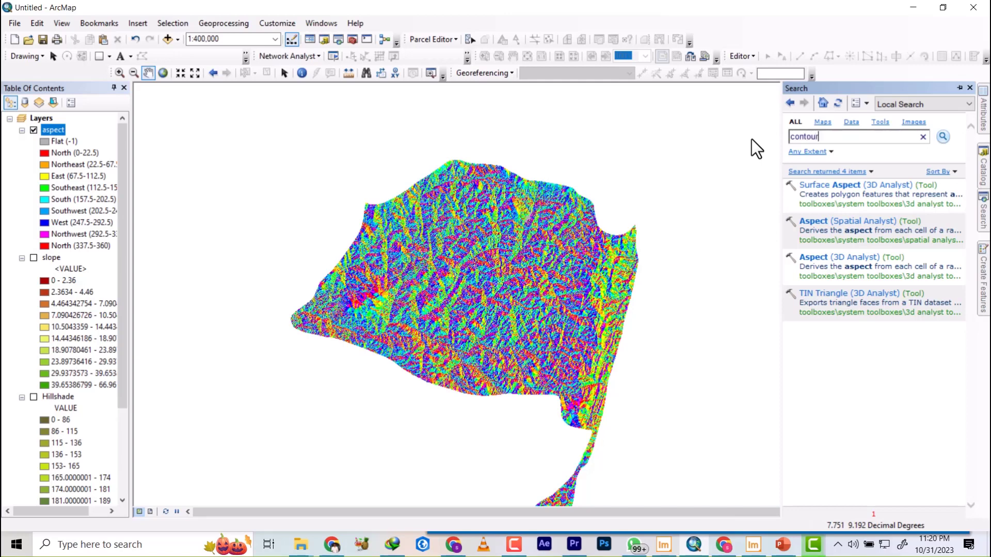
key(Return)
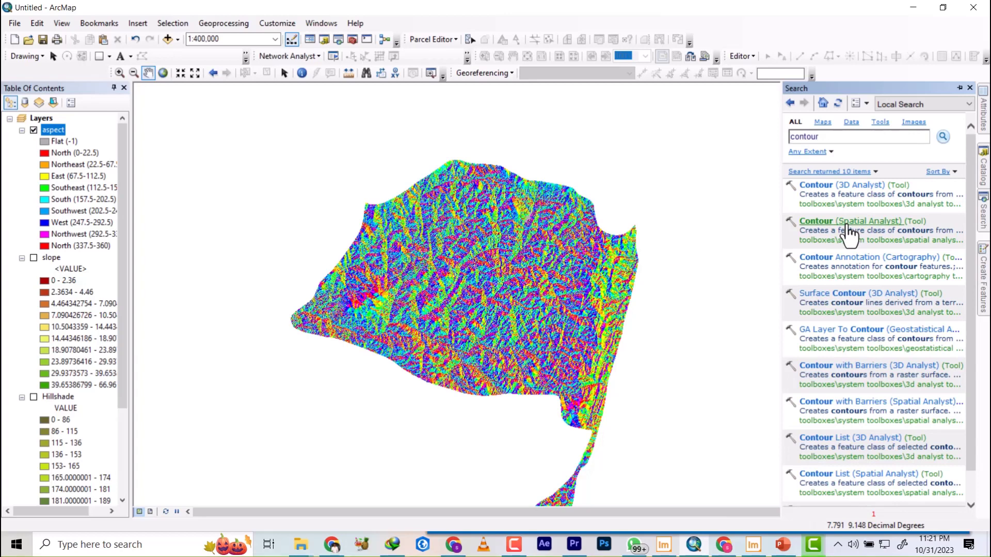
click(848, 228)
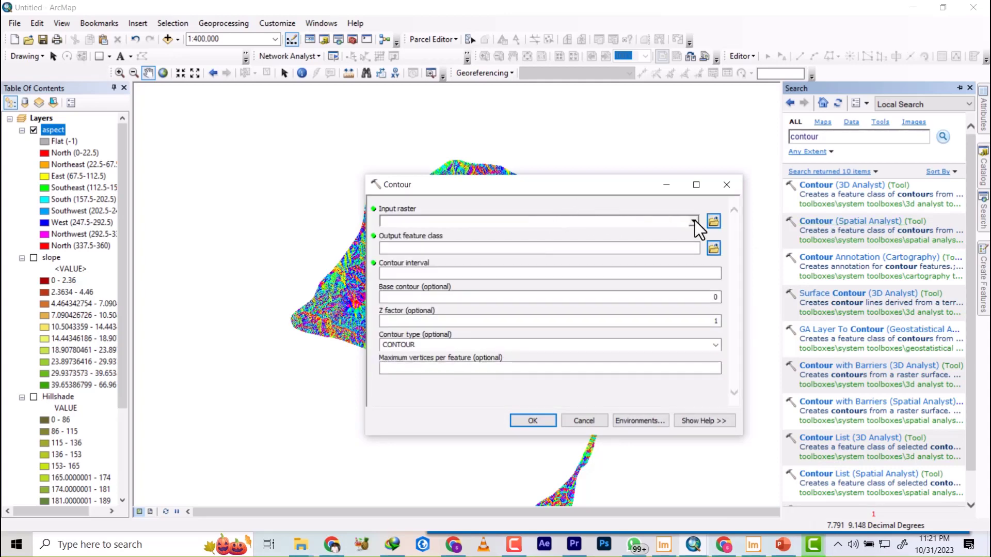
Set AMAC.TIF as the contour input raster and name the output feature class contour in the RESULT folder.
drag(579, 194, 572, 167)
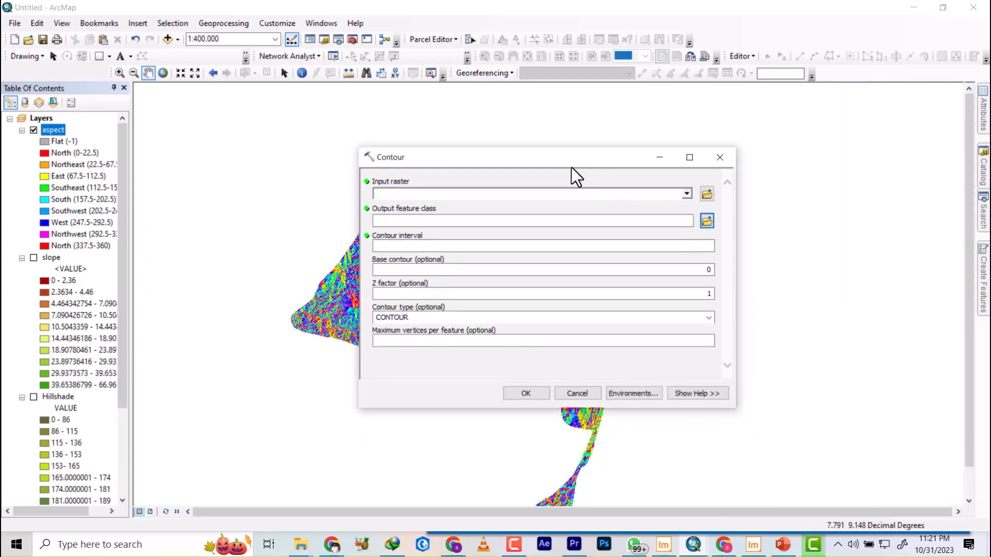
click(686, 194)
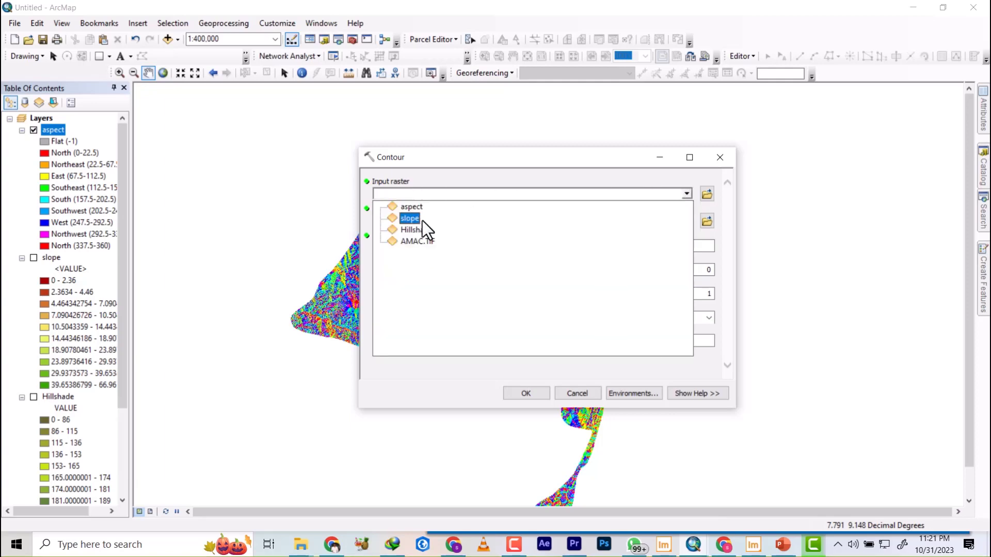
click(413, 241)
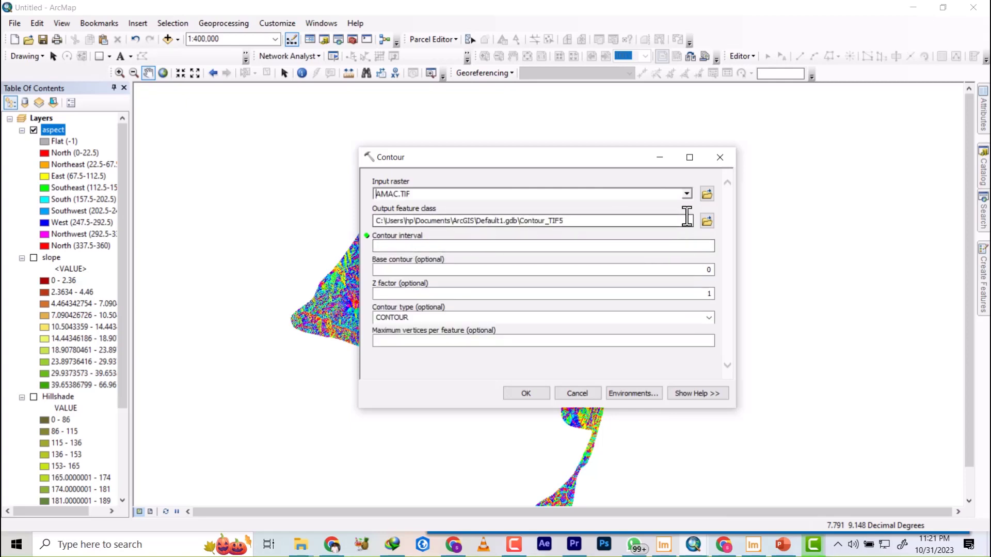
click(707, 221)
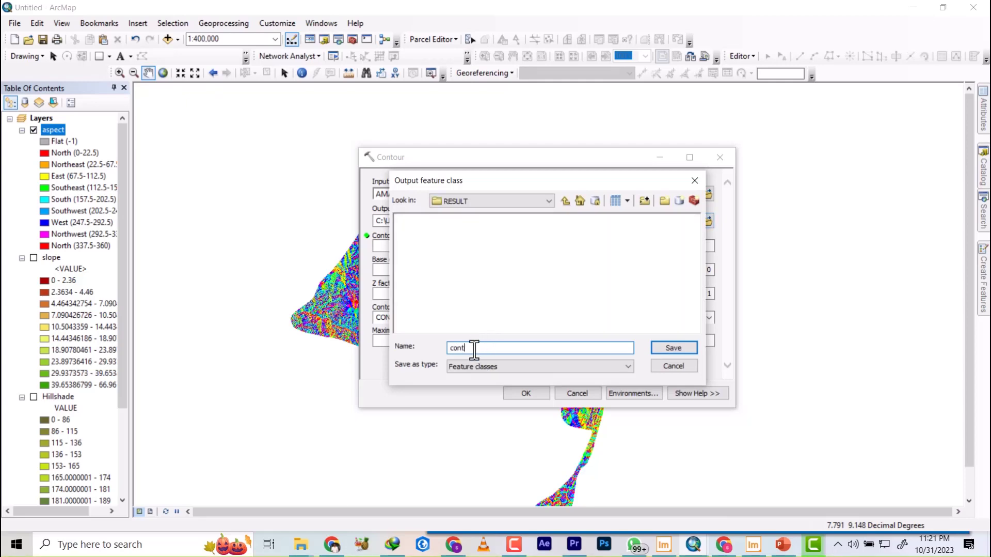
text(contour)
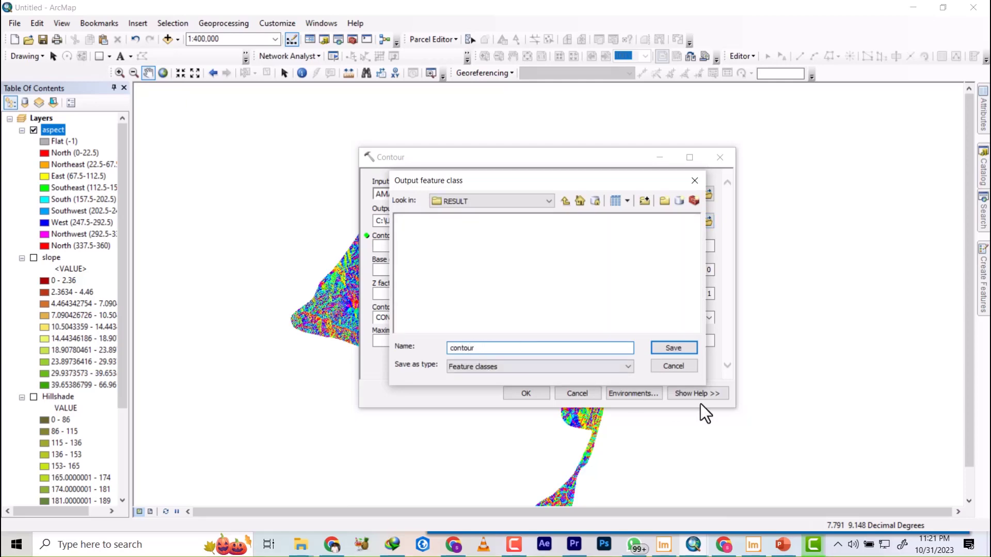
click(692, 348)
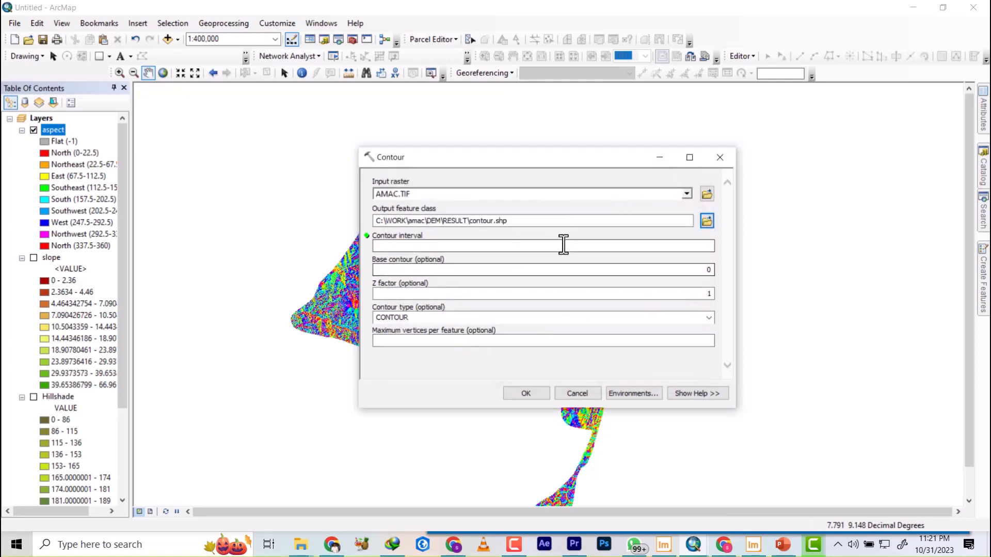
Run Contour with a contour interval of 5, and hide the aspect layer.
click(579, 242)
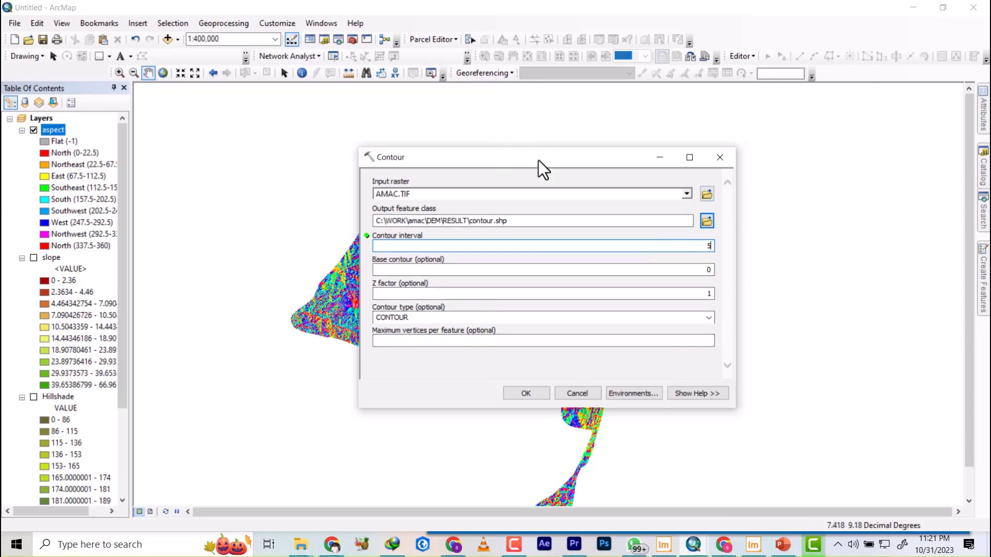
drag(538, 161, 459, 159)
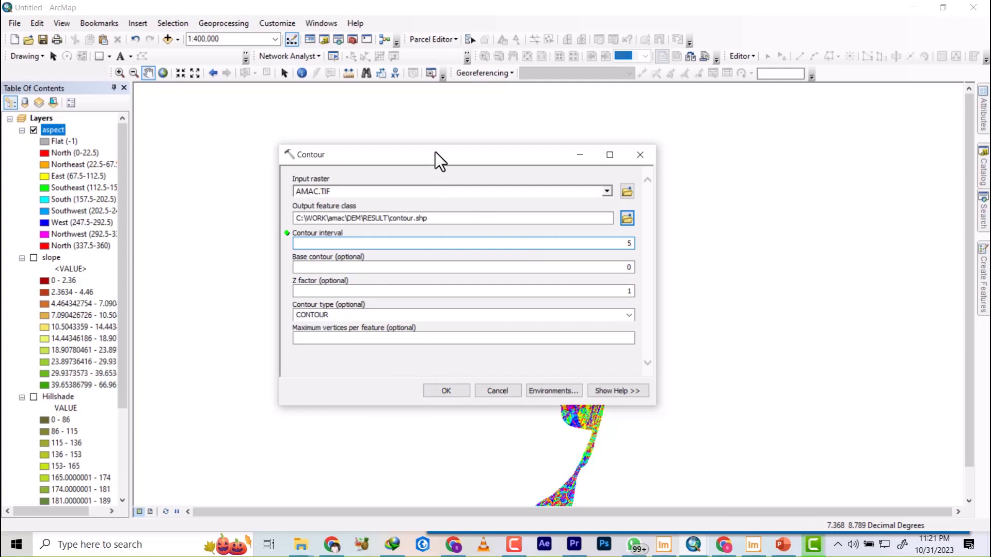
click(447, 391)
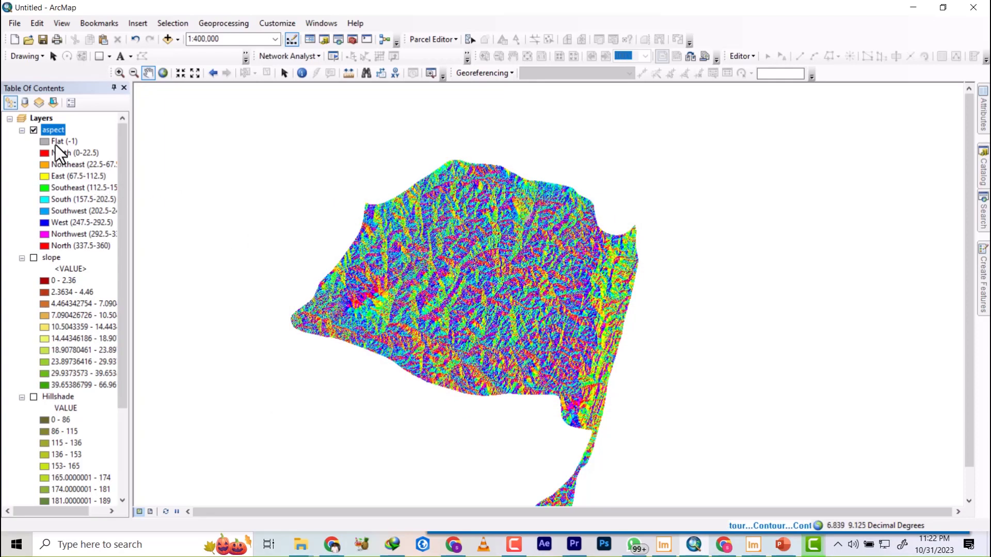
click(34, 131)
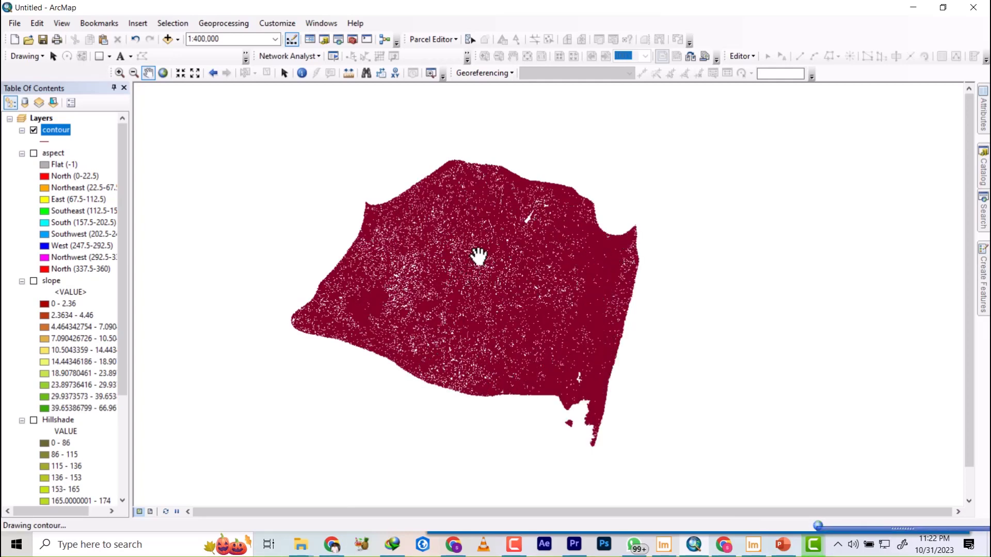
Examine the generated contour lines at close range and over the whole AMAC area, and dismiss the tool's completion notice.
scroll(440, 263, up, 3)
scroll(439, 260, up, 4)
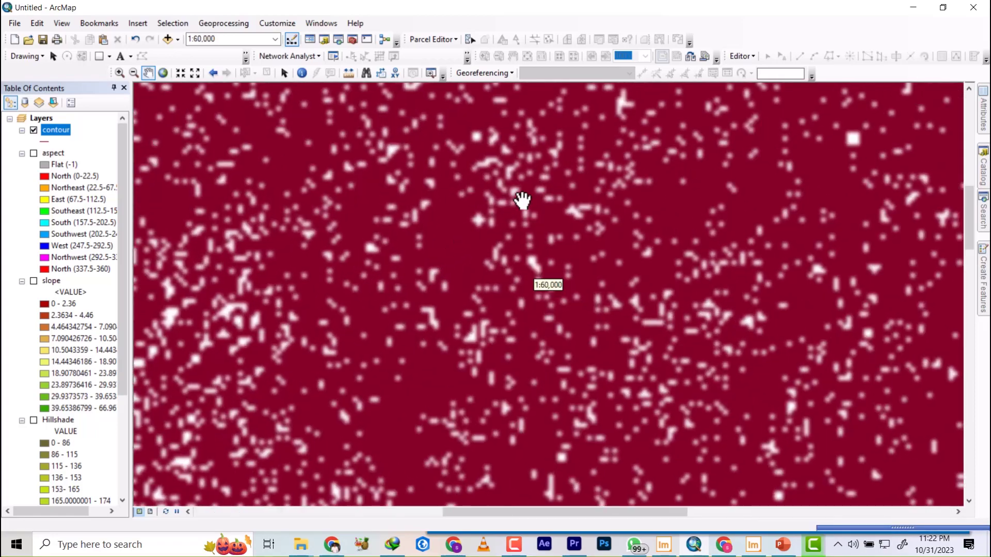
scroll(481, 189, up, 4)
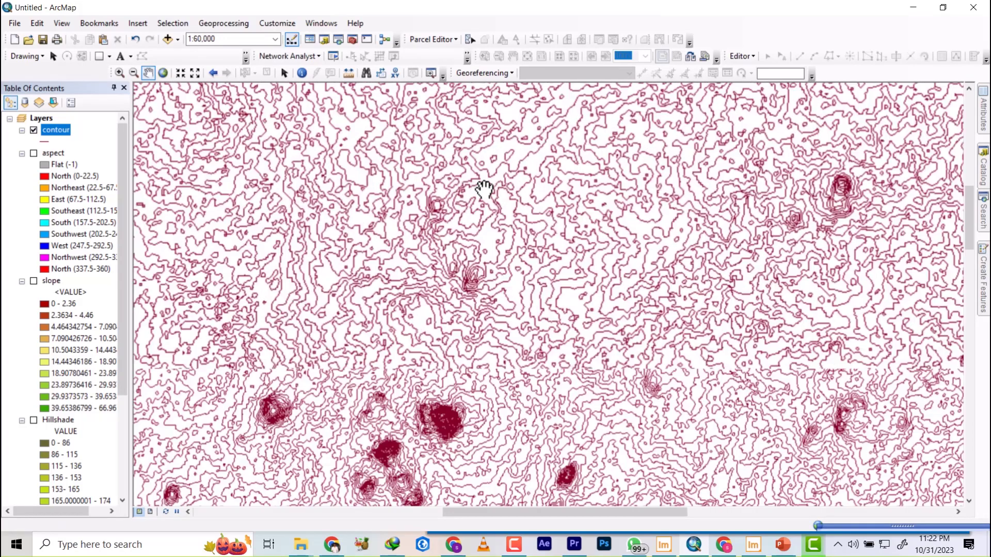
scroll(484, 190, up, 1)
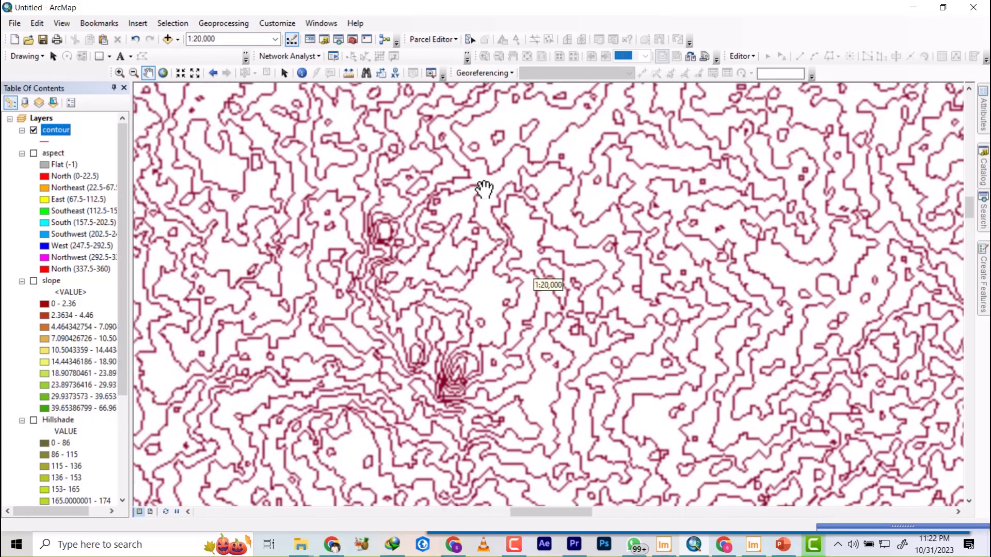
scroll(448, 197, up, 4)
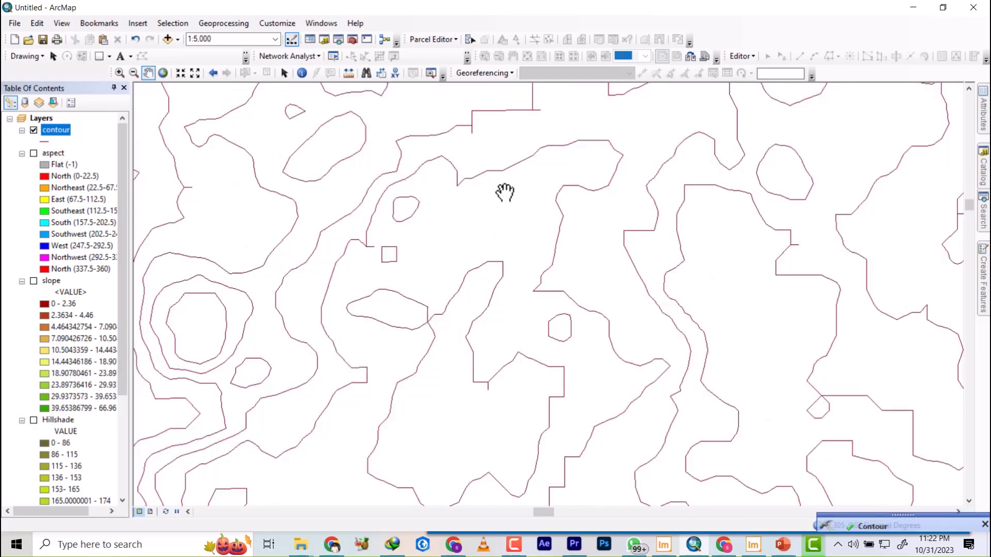
scroll(503, 193, down, 3)
scroll(495, 199, down, 2)
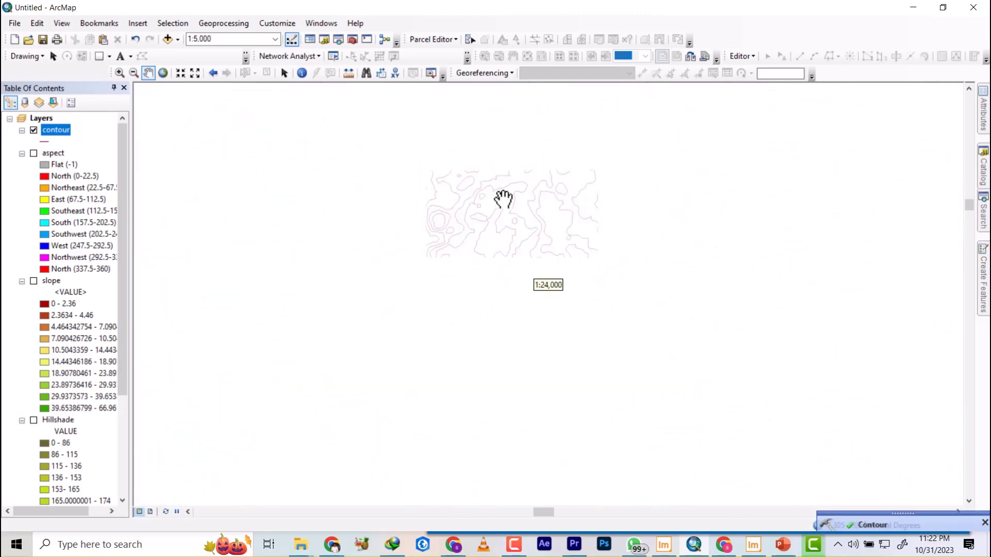
scroll(509, 249, down, 2)
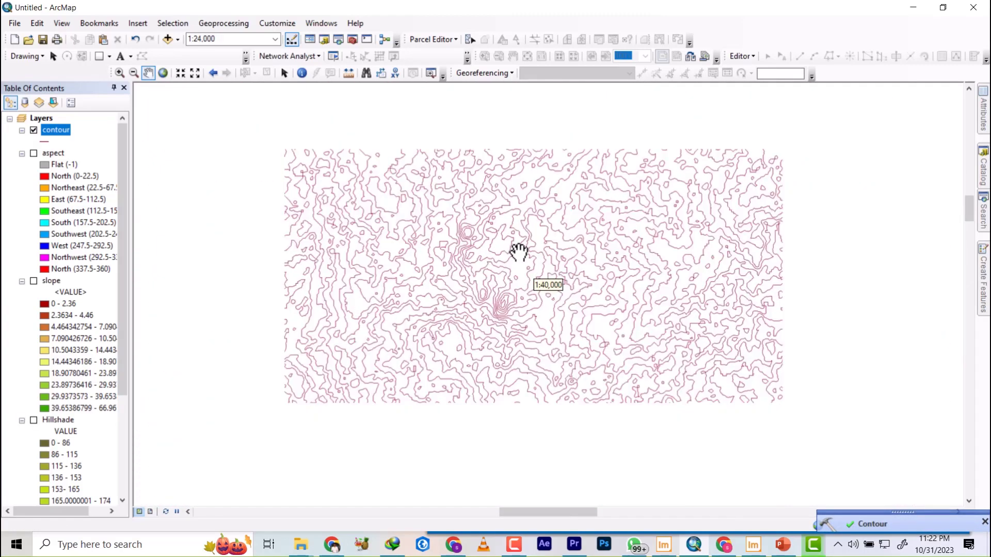
scroll(511, 251, down, 2)
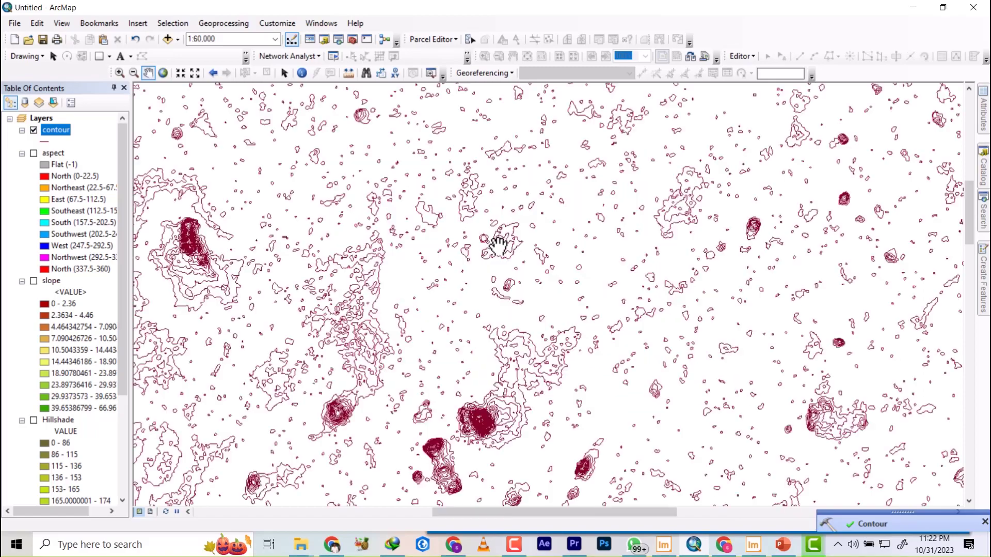
scroll(499, 244, down, 1)
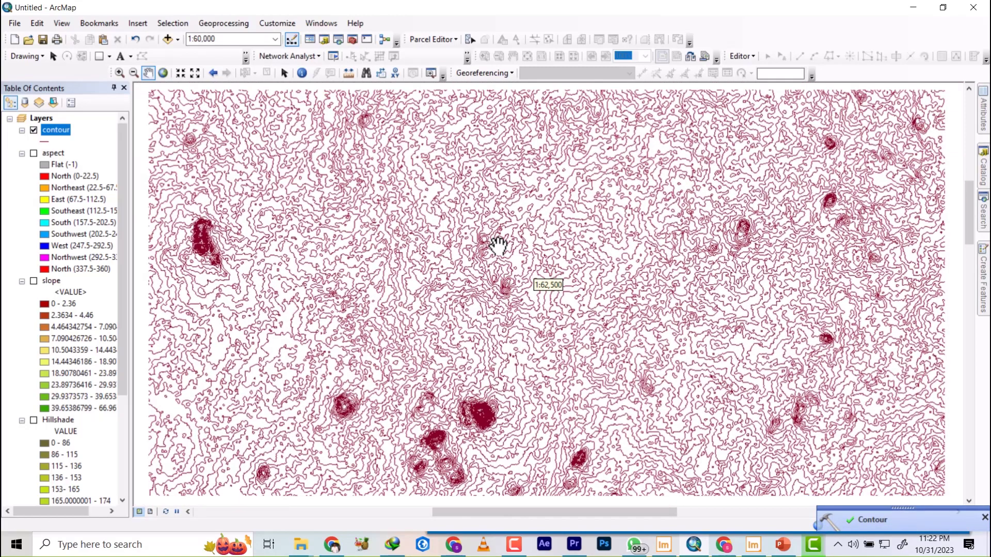
scroll(498, 243, down, 1)
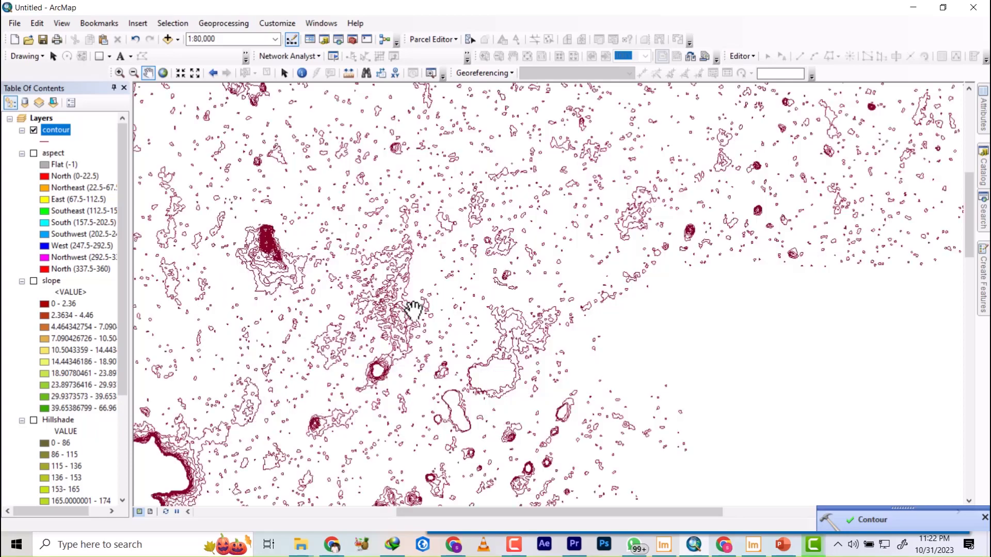
scroll(496, 241, down, 1)
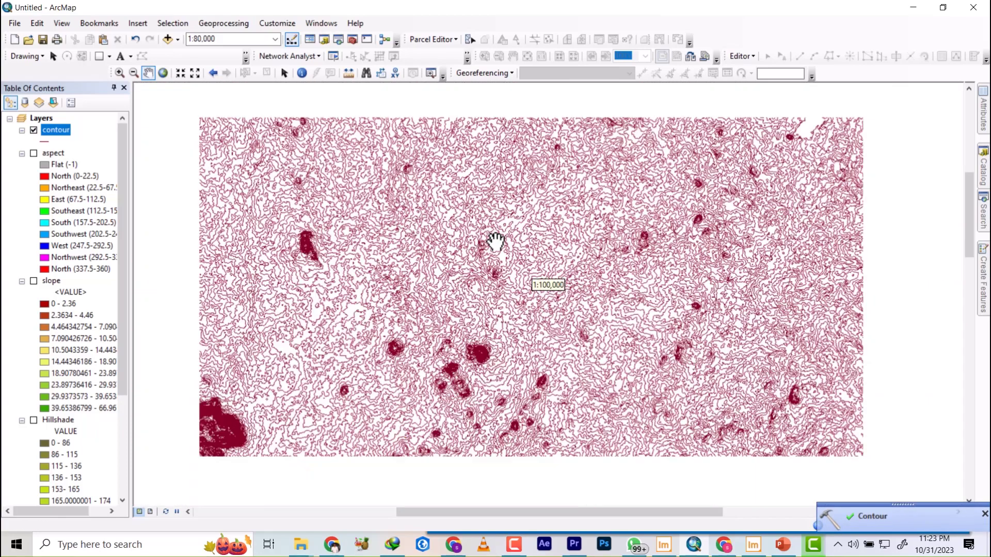
scroll(488, 244, down, 1)
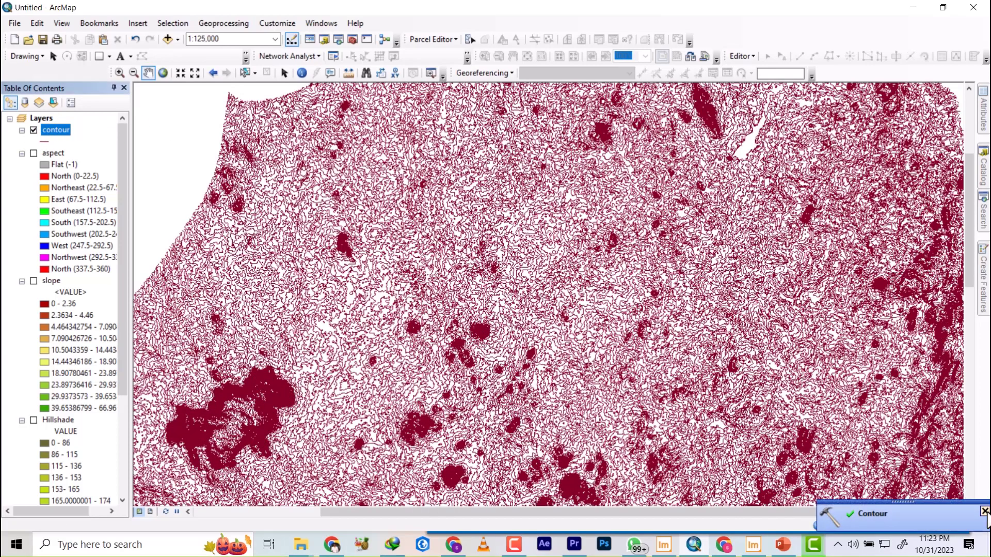
click(985, 511)
scroll(480, 257, down, 1)
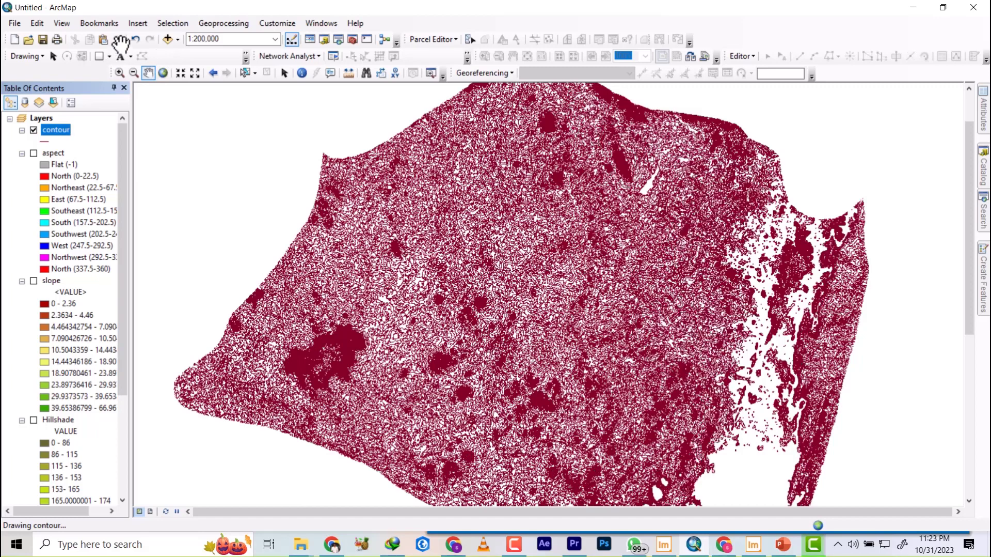
Insert three new data frames into the map document.
click(138, 23)
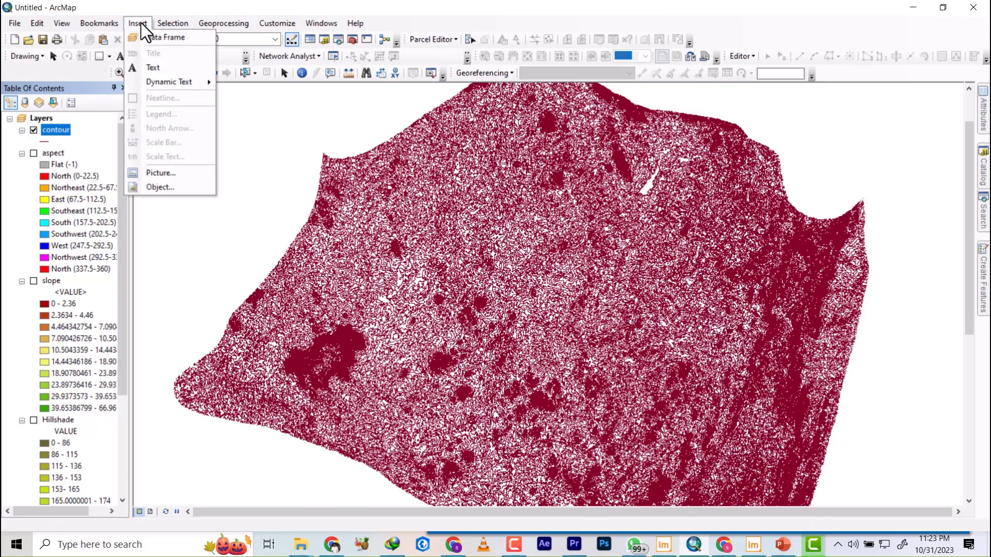
click(171, 37)
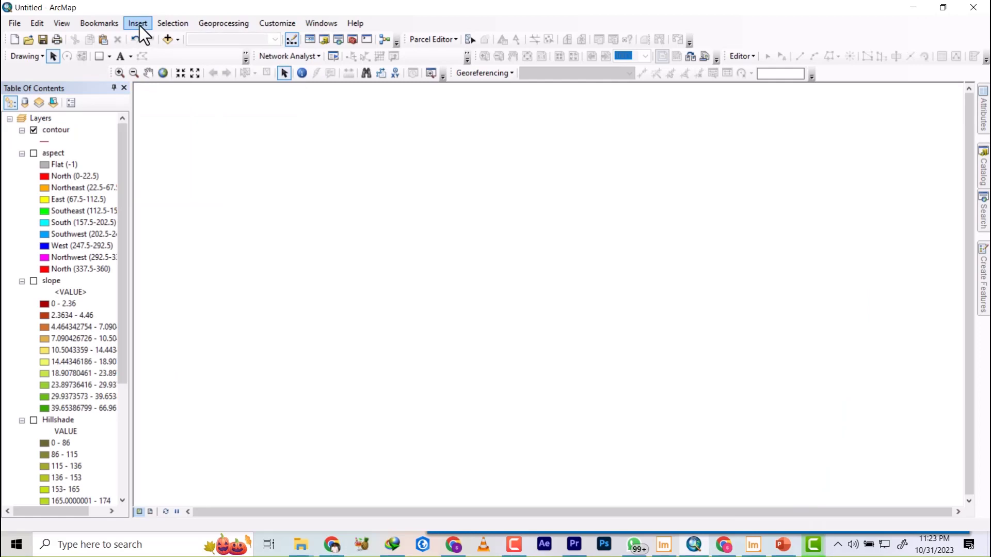
click(139, 27)
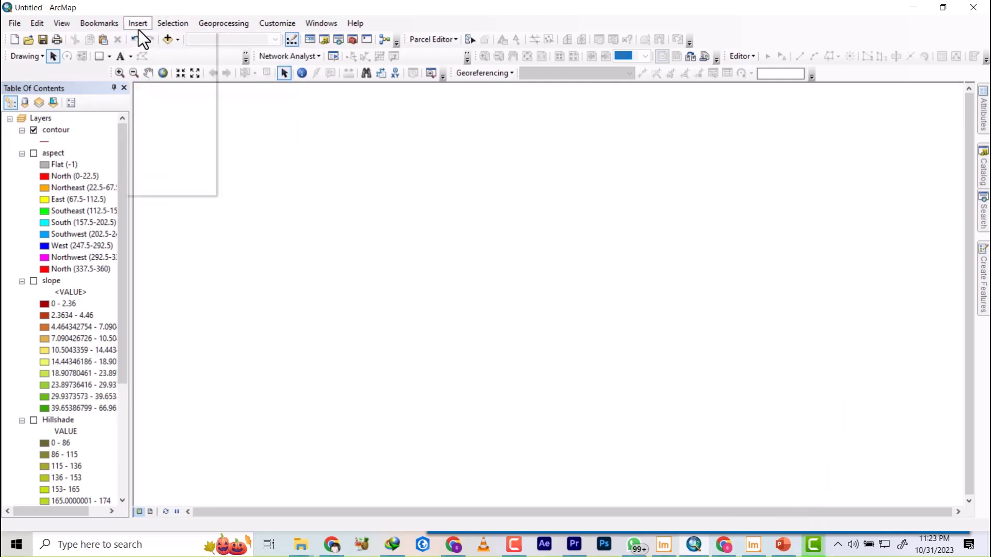
click(147, 38)
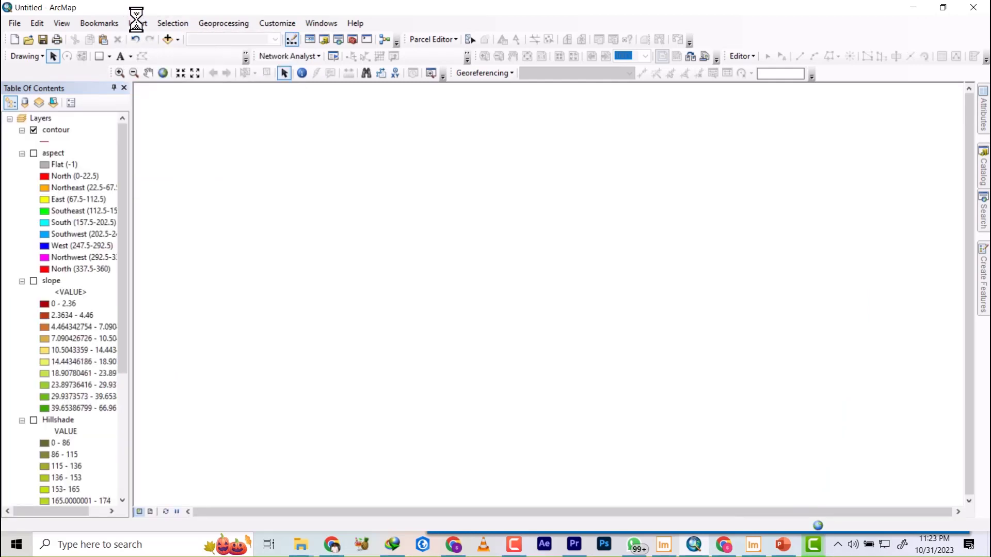
click(137, 24)
click(164, 38)
Copy the Hillshade layer into the first new data frame and collapse that frame in the layer list.
scroll(46, 289, down, 6)
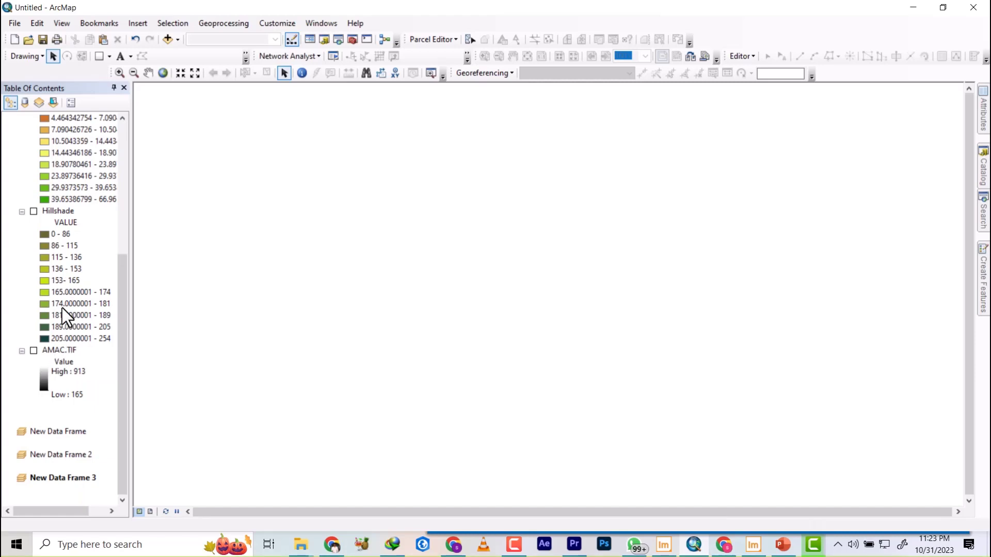
drag(61, 212, 60, 432)
scroll(61, 432, down, 5)
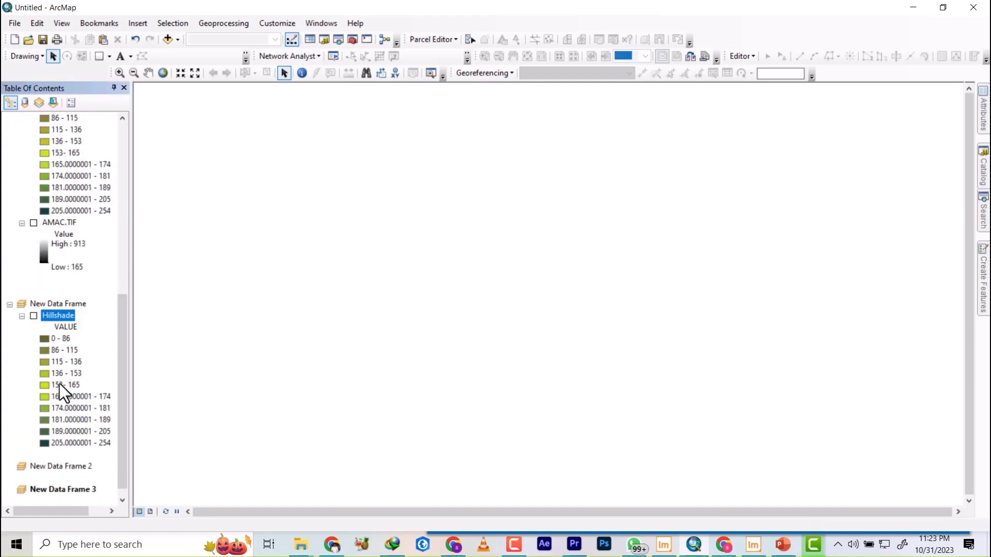
click(9, 305)
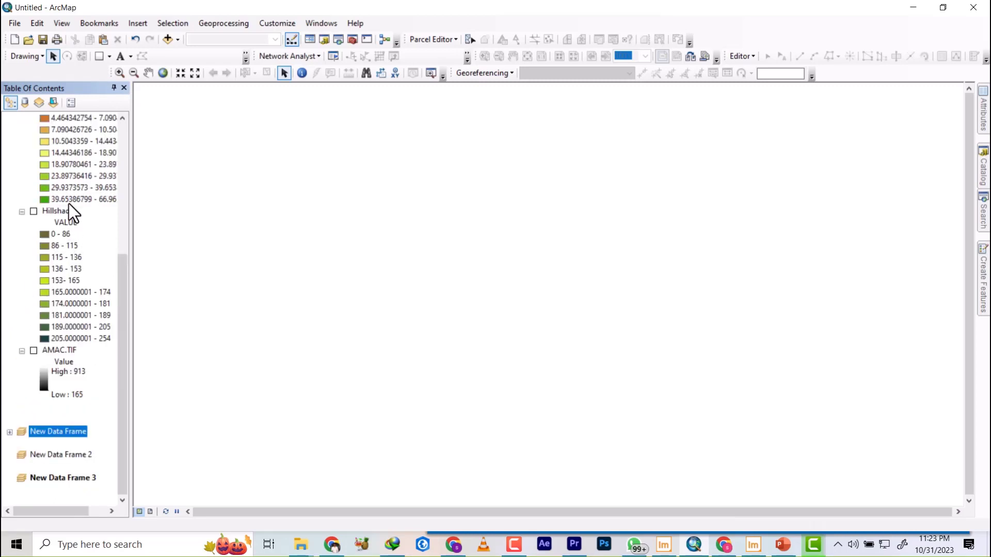
scroll(72, 214, up, 2)
scroll(41, 371, down, 2)
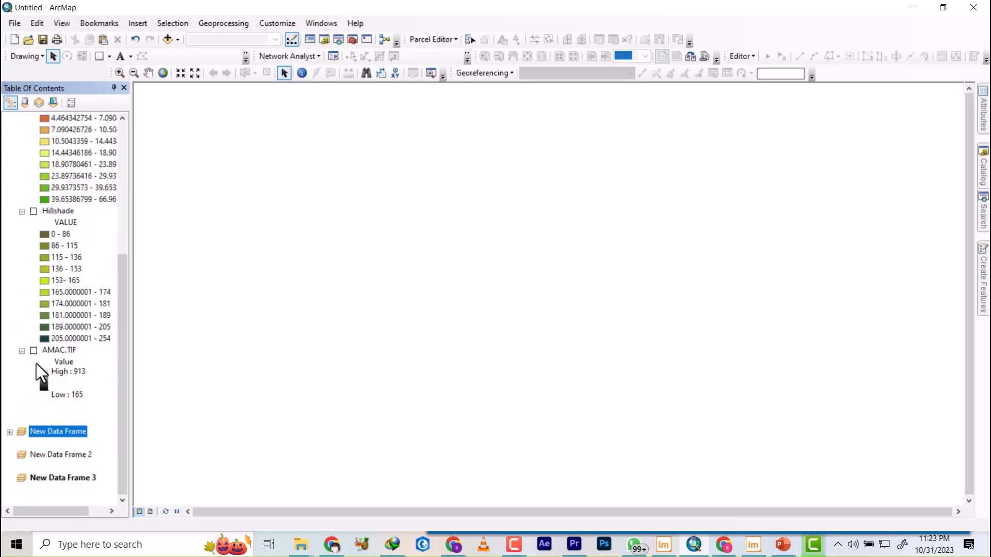
Check the Hillshade copy in the first new data frame and remove the original Hillshade layer from the Layers frame.
click(10, 431)
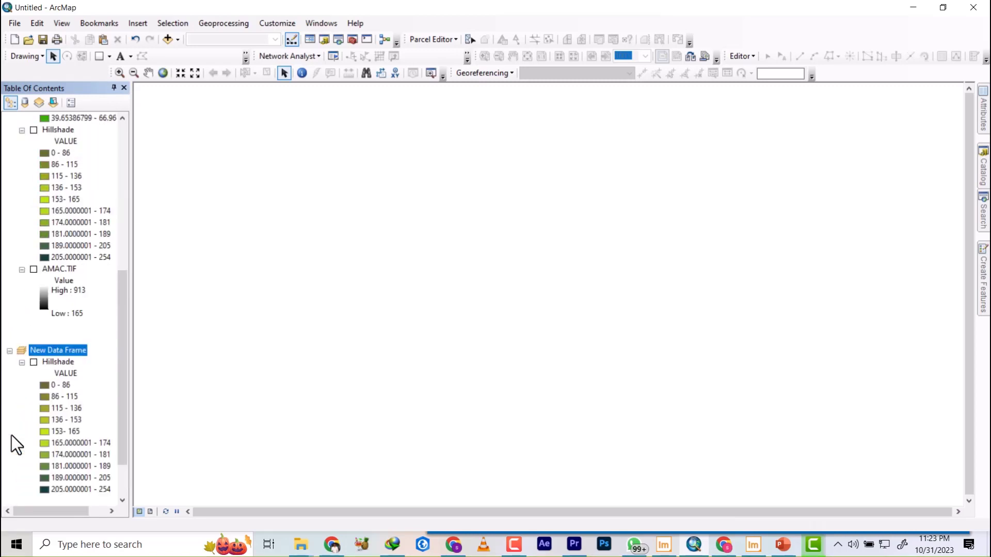
click(9, 351)
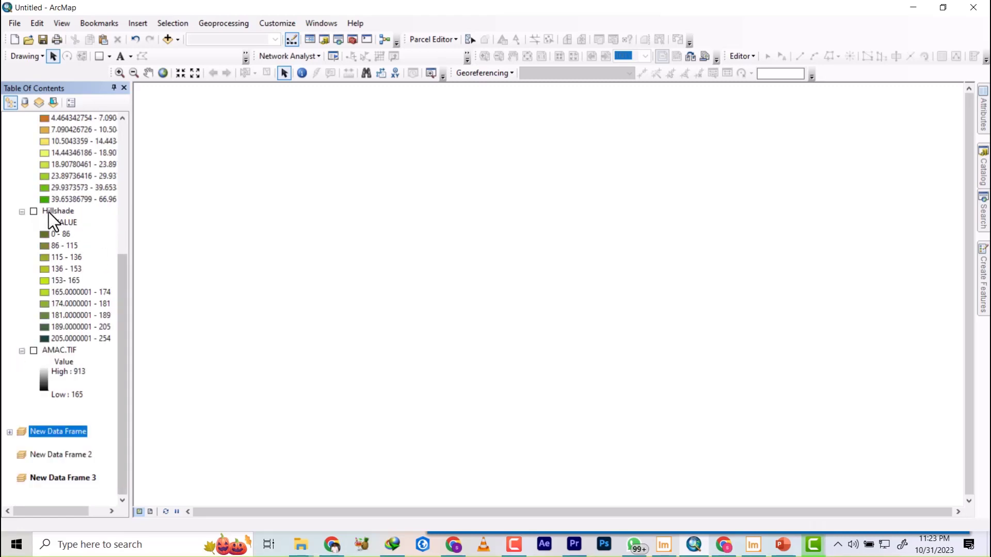
right_click(52, 211)
click(91, 231)
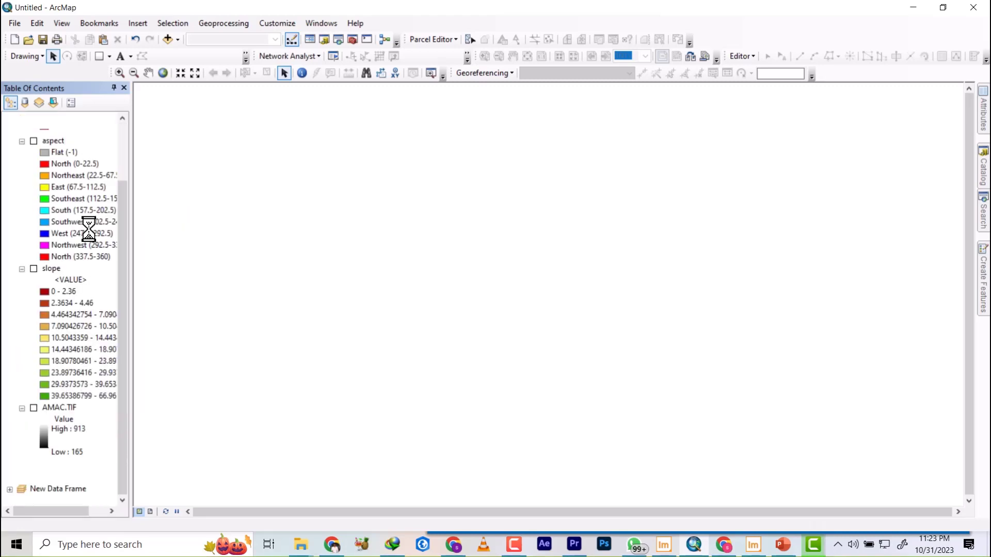
Transfer the slope layer to New Data Frame 2 by copying it there and removing the original from Layers, and collapse that frame.
drag(48, 216, 48, 460)
scroll(61, 403, down, 5)
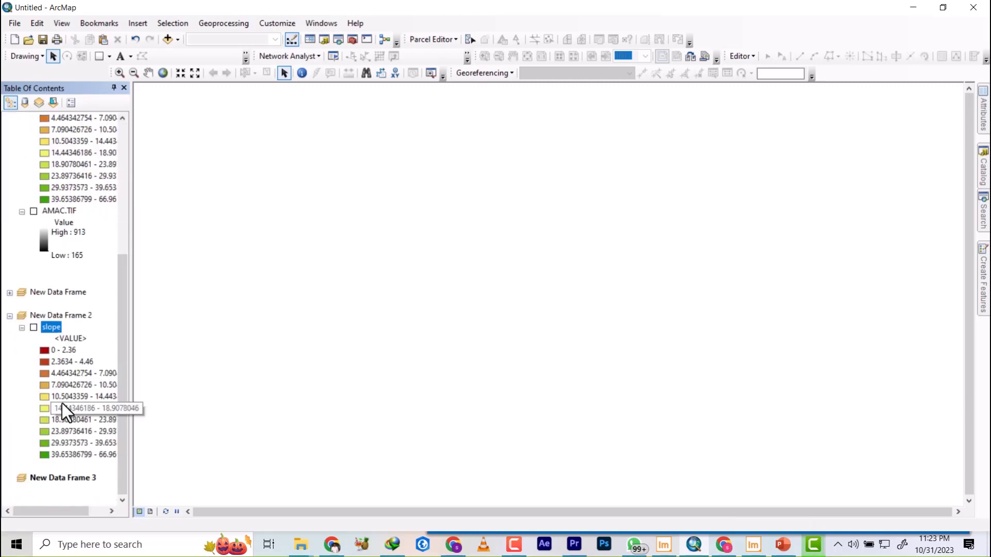
scroll(61, 311, up, 5)
right_click(53, 248)
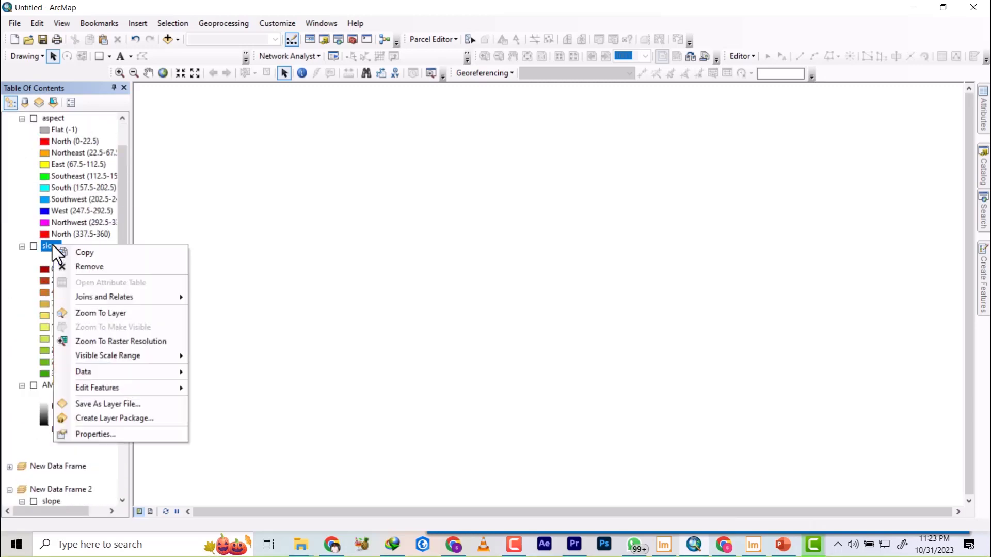
click(76, 267)
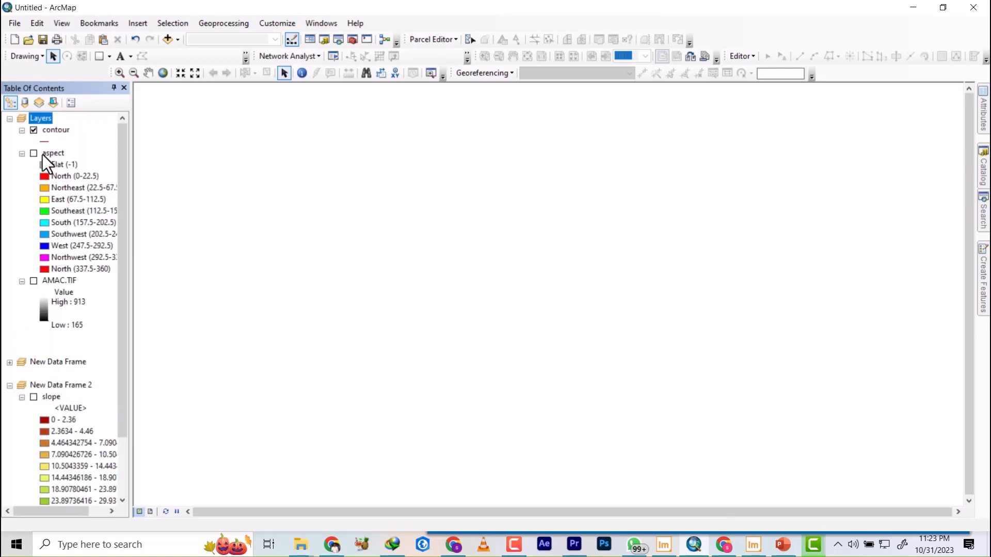
click(9, 384)
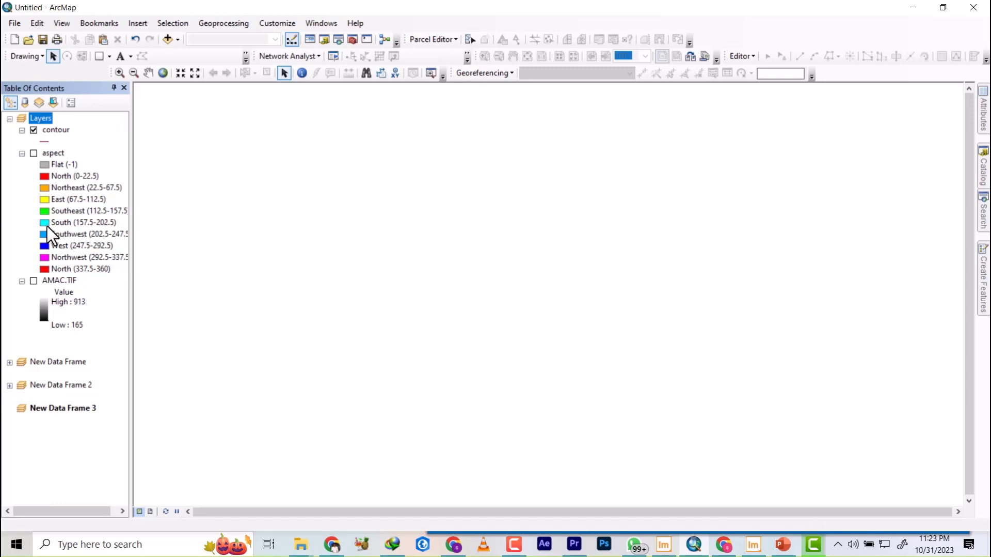
Transfer the aspect layer to New Data Frame 3 by copying it there and removing the original from Layers, with the frame collapsed.
drag(51, 155, 144, 419)
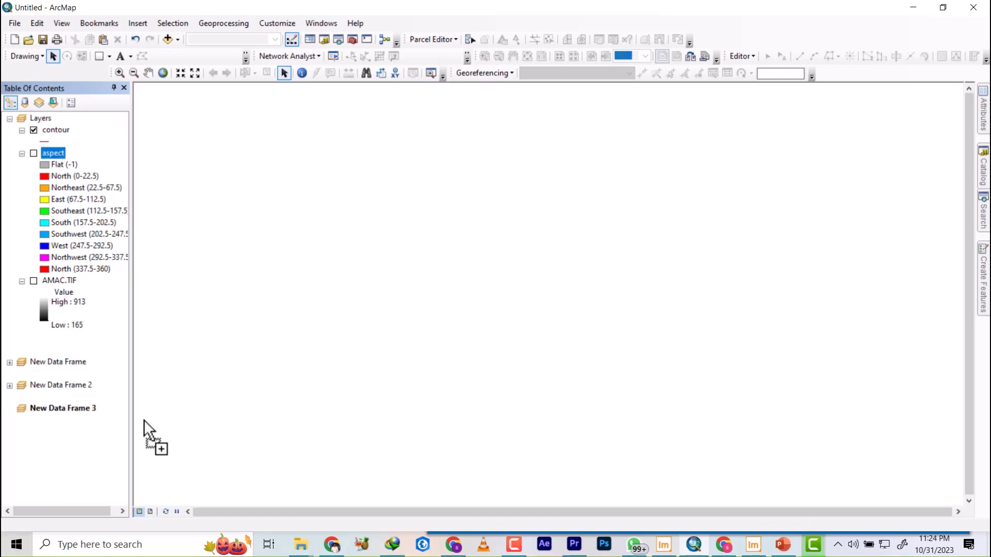
drag(57, 413, 57, 413)
drag(58, 413, 57, 413)
click(10, 408)
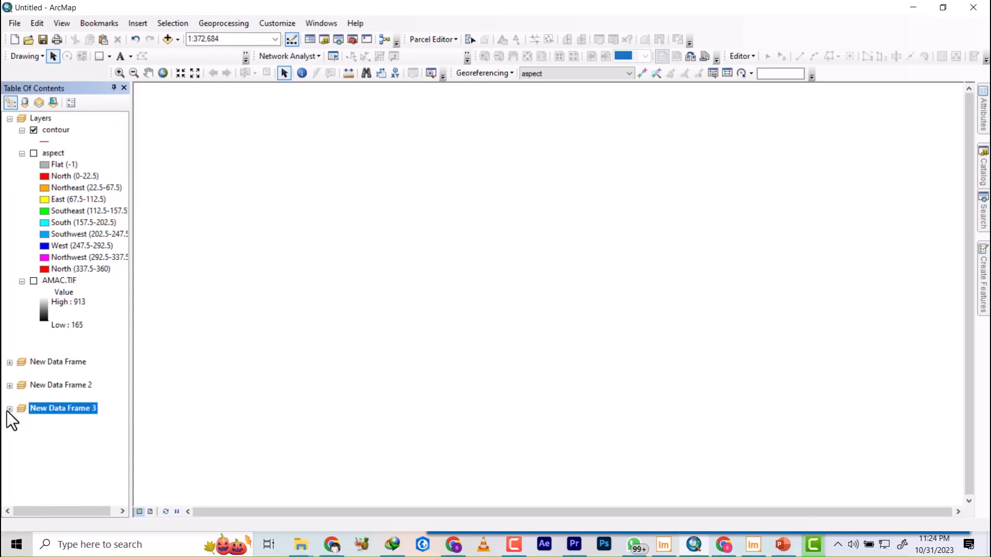
right_click(58, 155)
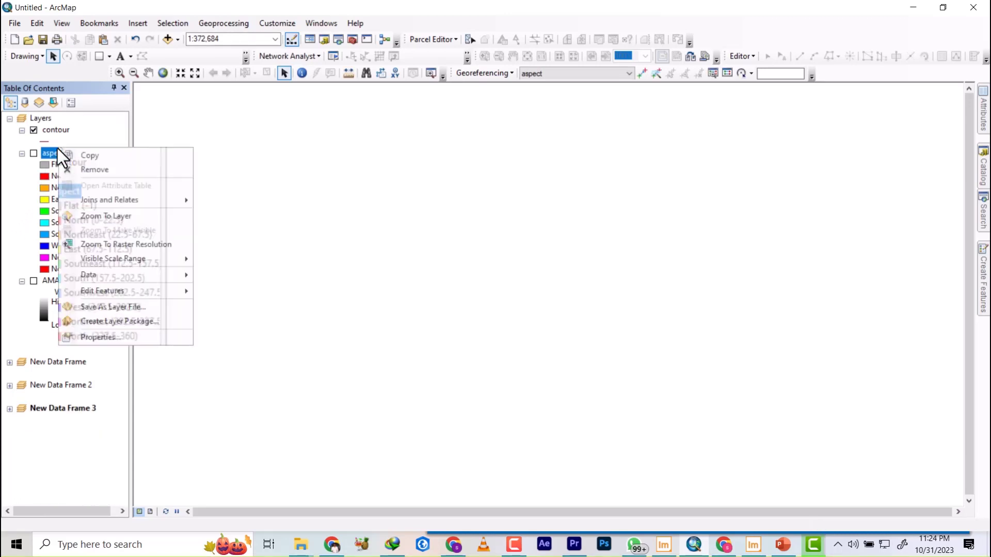
click(91, 170)
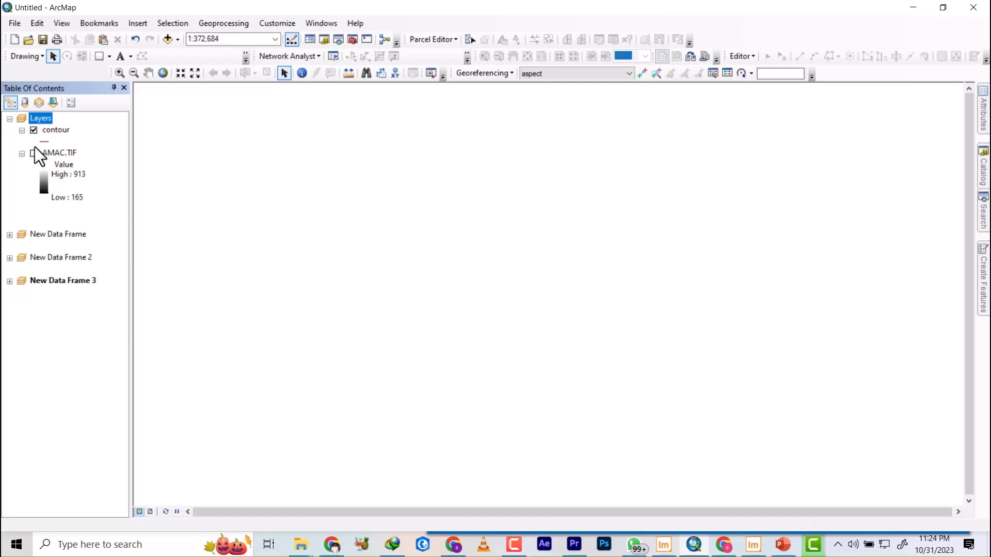
Switch to layout view and show the Hillshade, slope and aspect layers in their three new data frames.
click(150, 512)
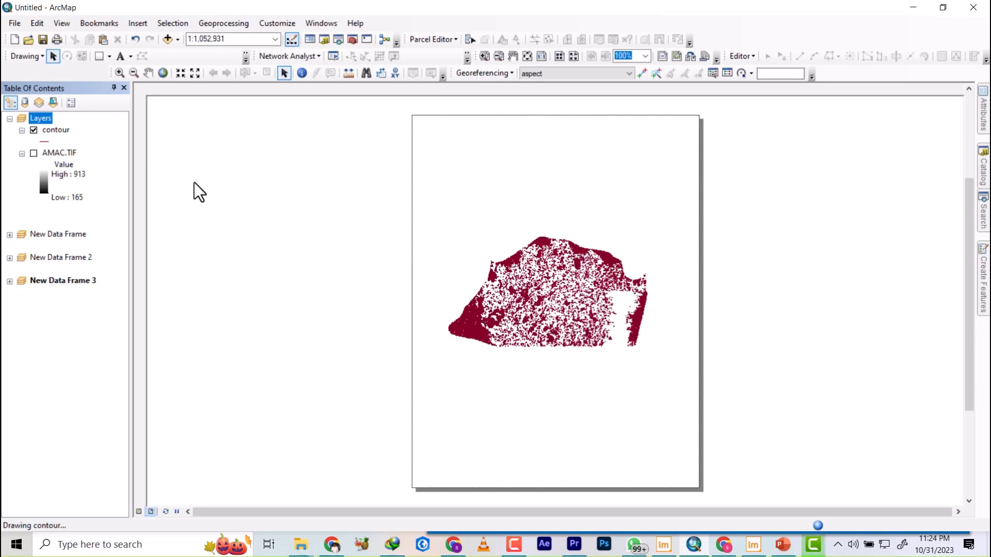
click(9, 235)
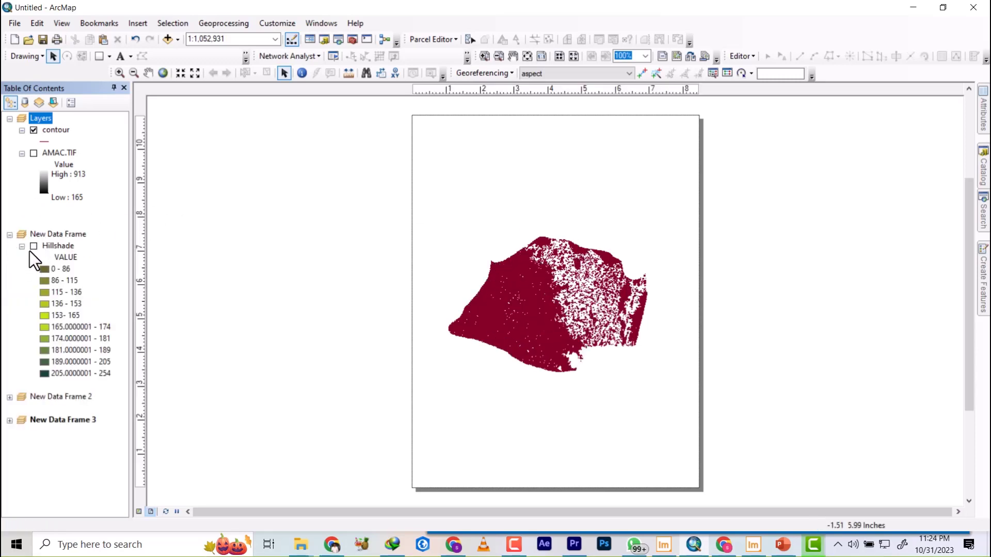
click(33, 246)
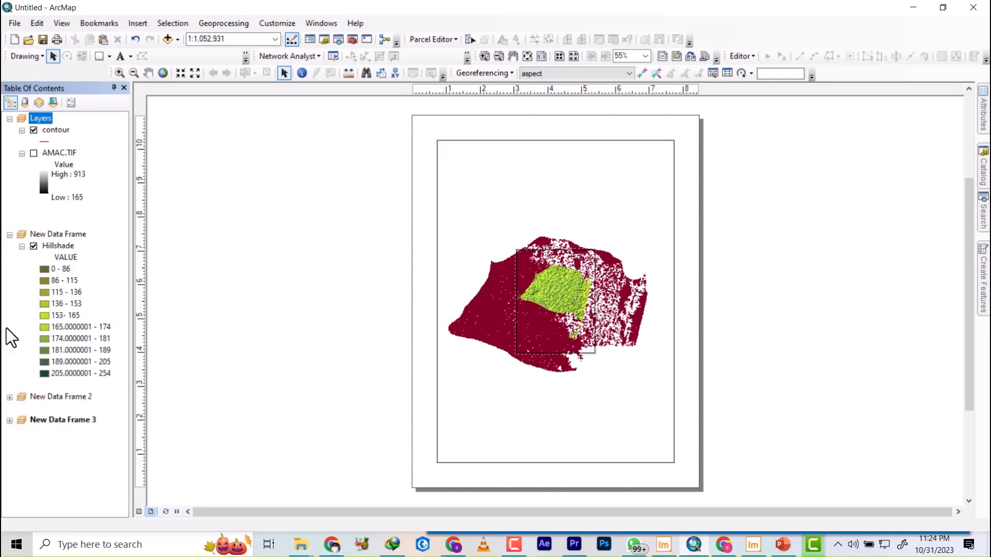
click(9, 397)
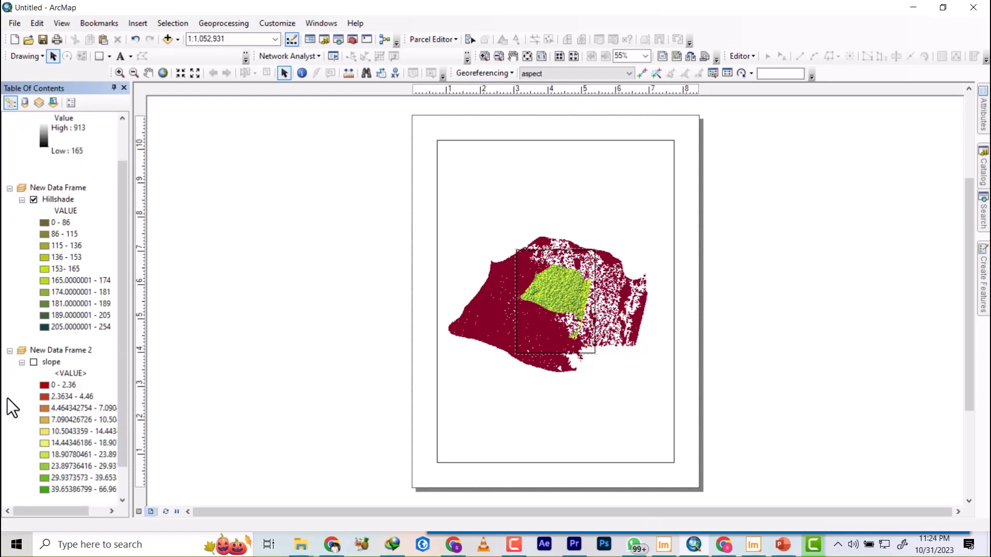
click(34, 362)
scroll(33, 372, down, 1)
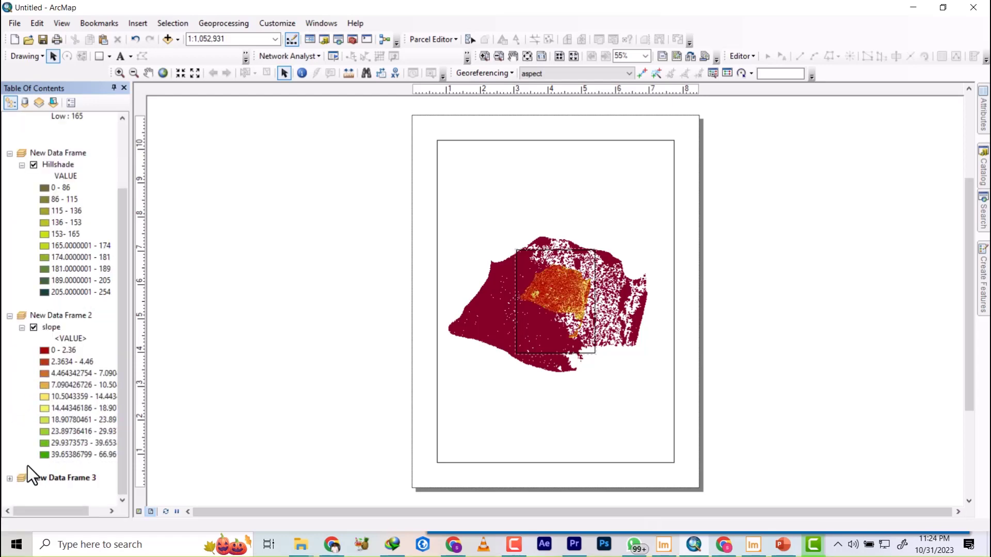
click(9, 478)
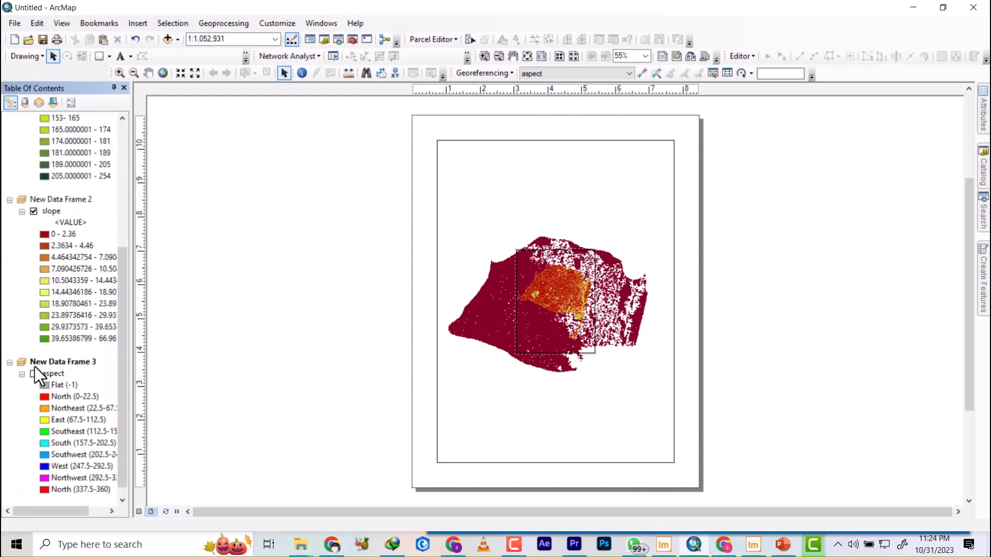
click(34, 373)
Move the aspect data frame from the page centre to the lower-left part of the layout page.
mouse_move(545, 273)
mouse_down()
mouse_move(587, 374)
mouse_move(627, 421)
mouse_up()
drag(566, 311, 625, 414)
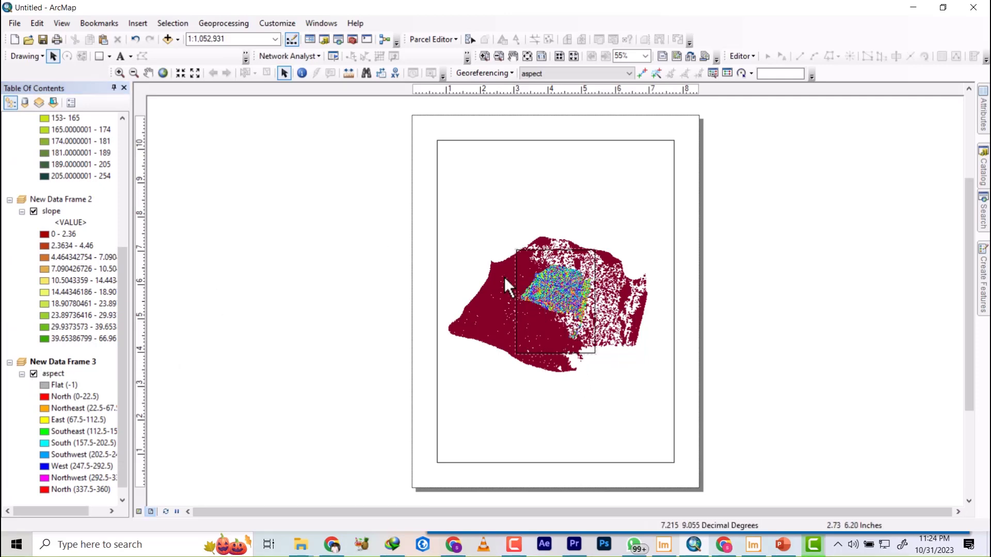
drag(535, 277, 472, 370)
Move the Hillshade data frame to the lower right of the page and the slope data frame to the upper left.
click(558, 282)
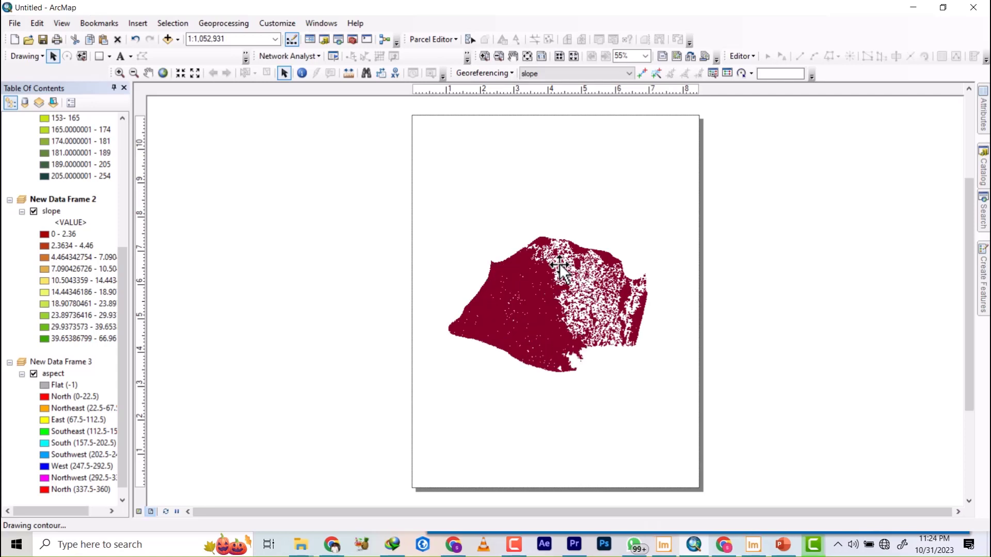
click(535, 281)
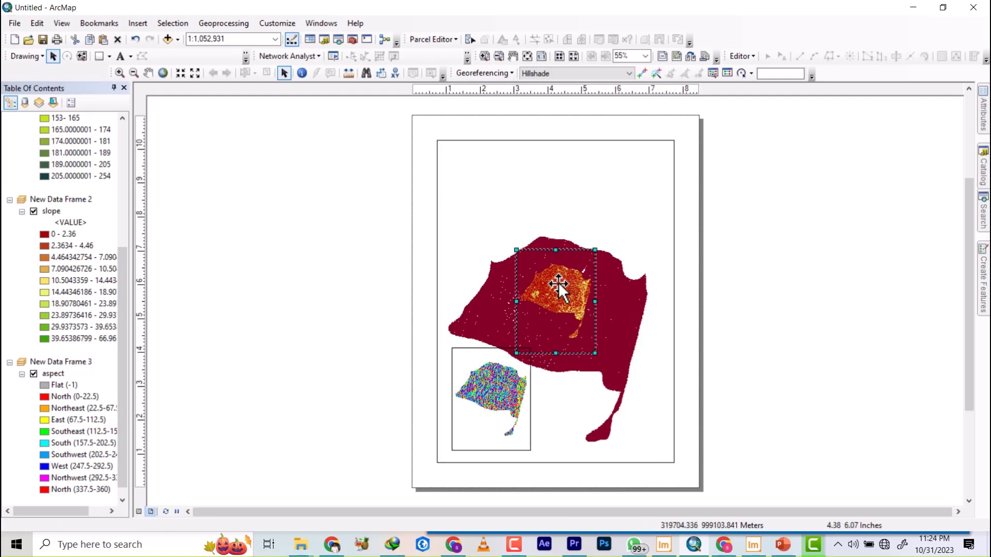
drag(558, 283, 594, 388)
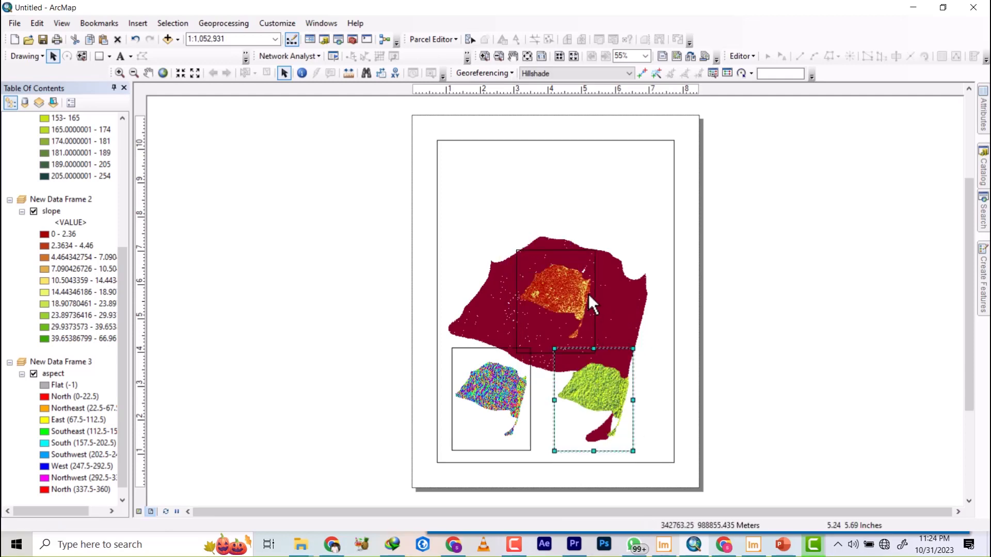
click(563, 262)
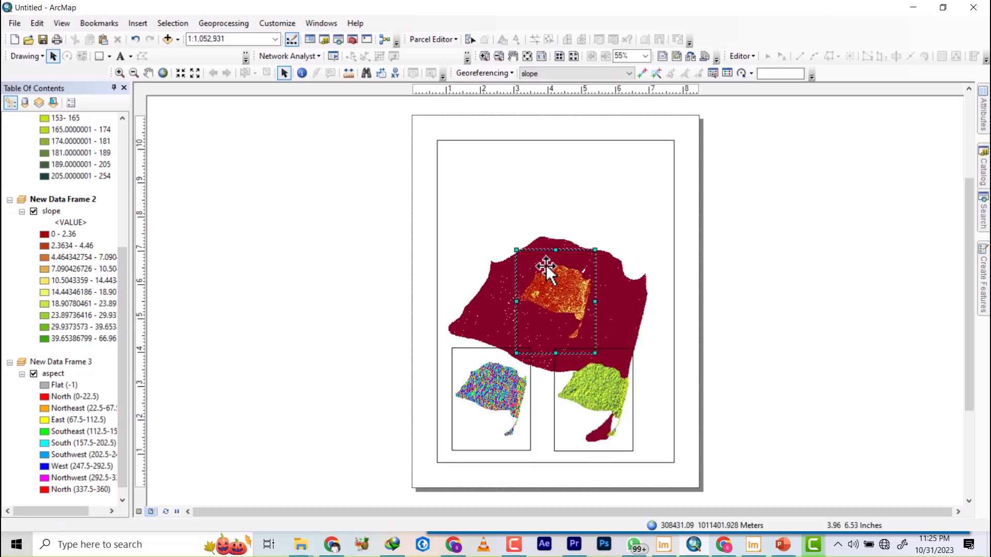
drag(526, 250, 459, 153)
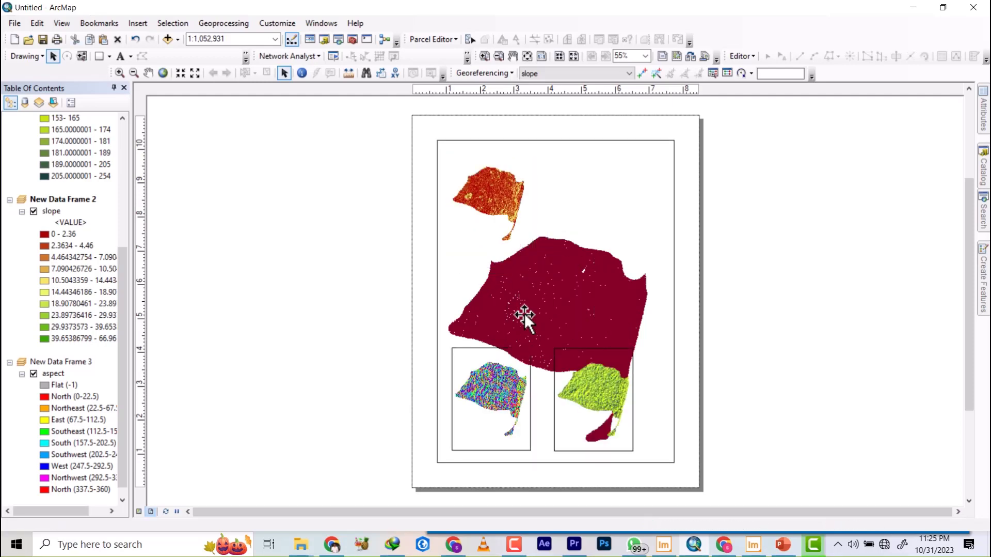
Shrink the contour data frame so it occupies only the upper-right part of the page, beside the slope frame.
click(547, 462)
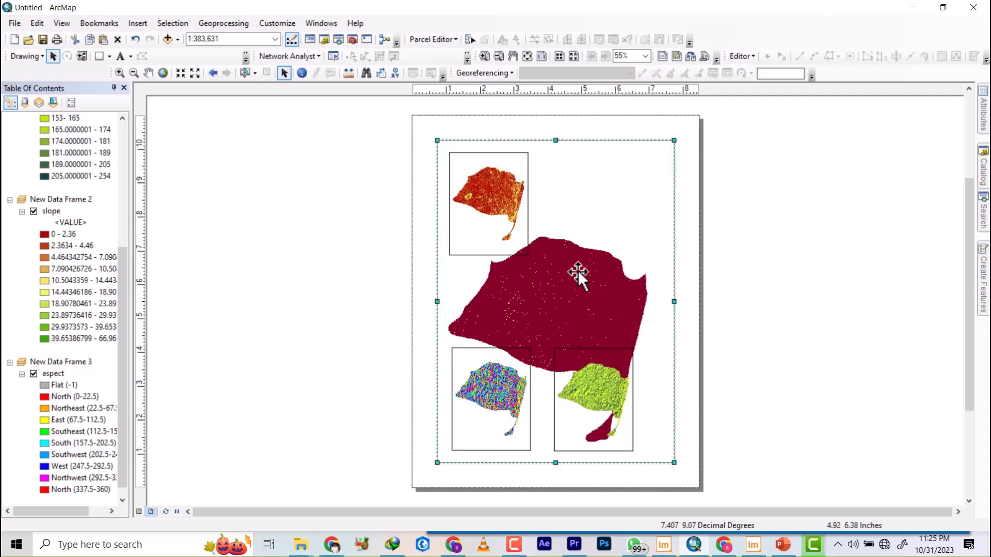
drag(556, 462, 574, 243)
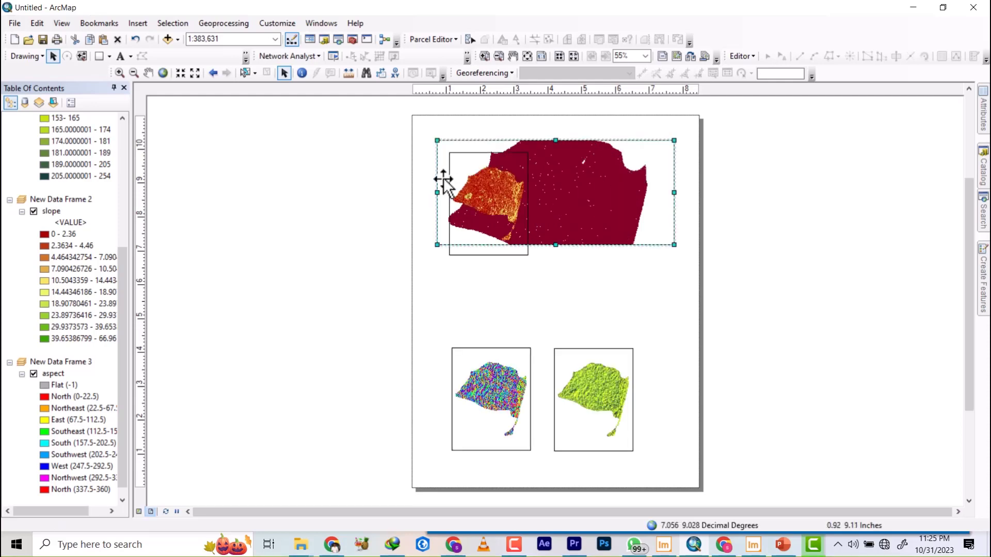
drag(438, 192, 557, 205)
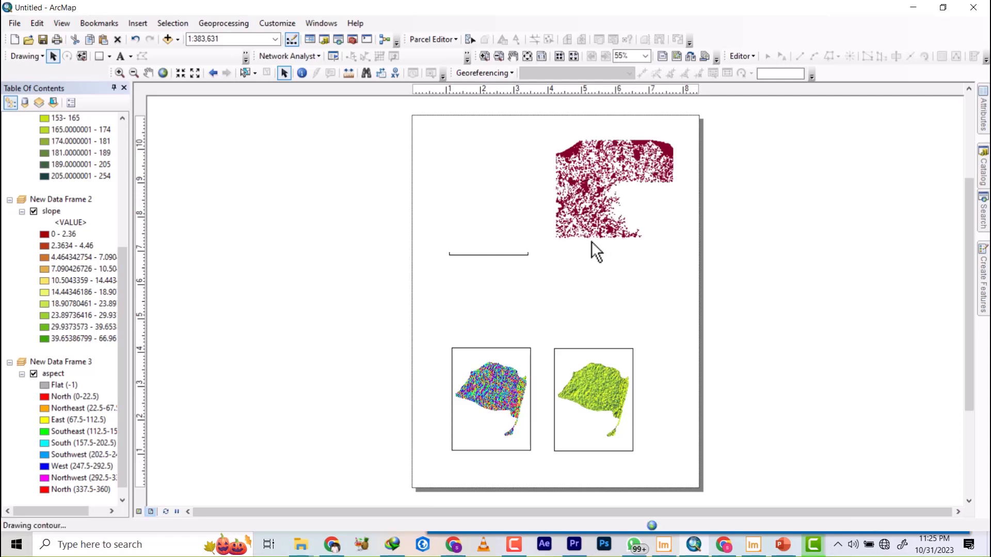
Enlarge the aspect and Hillshade data frames, and shift the Hillshade frame right so the two no longer touch.
click(509, 373)
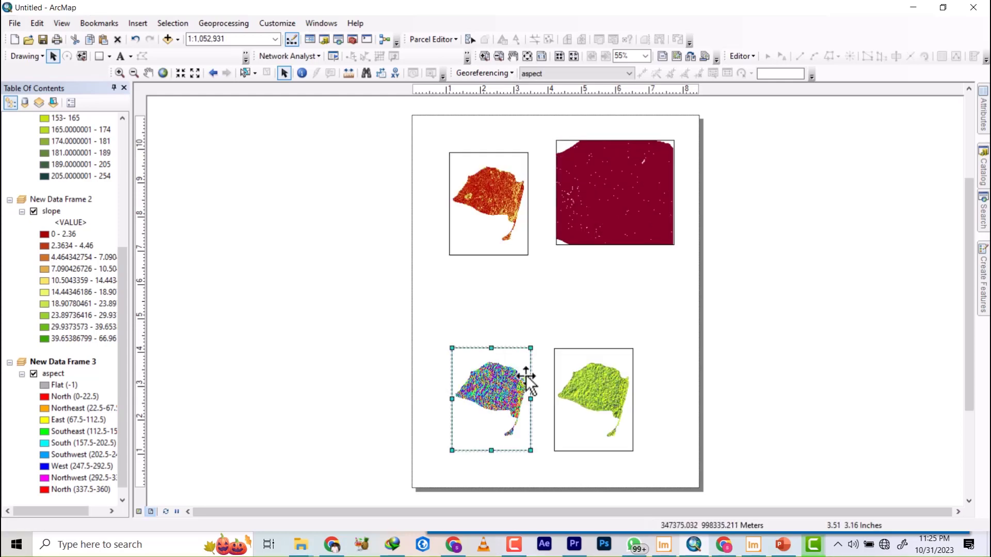
drag(528, 346, 555, 336)
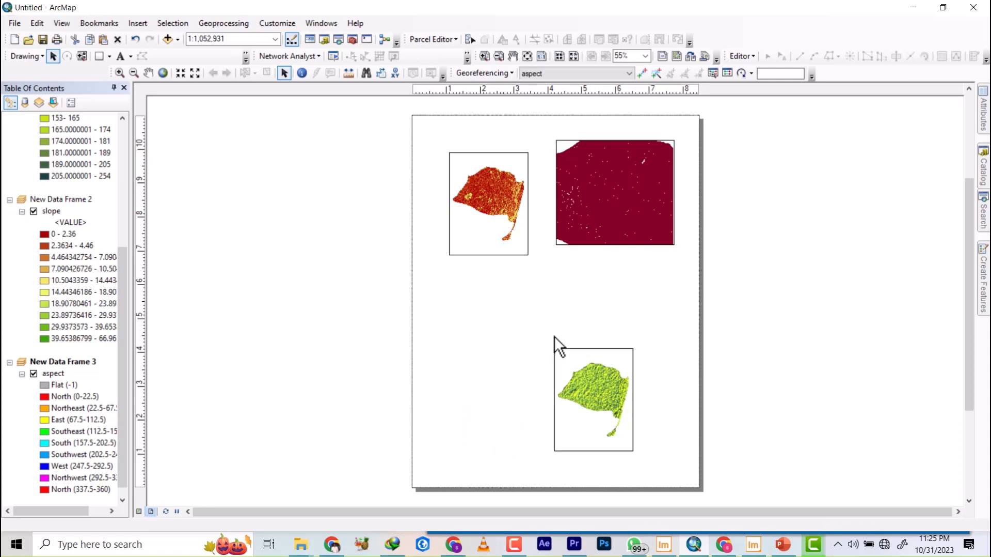
click(602, 396)
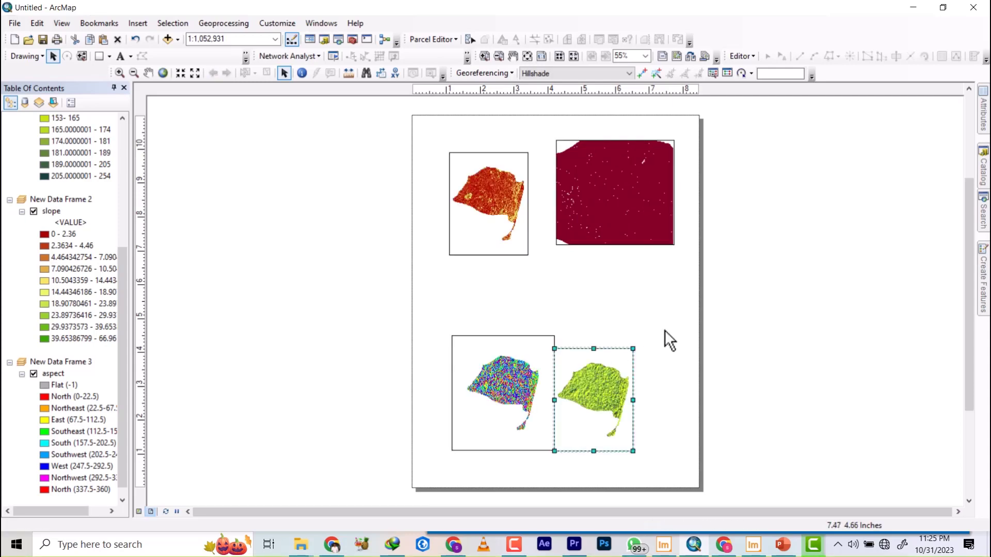
drag(633, 349, 665, 331)
drag(608, 374, 629, 372)
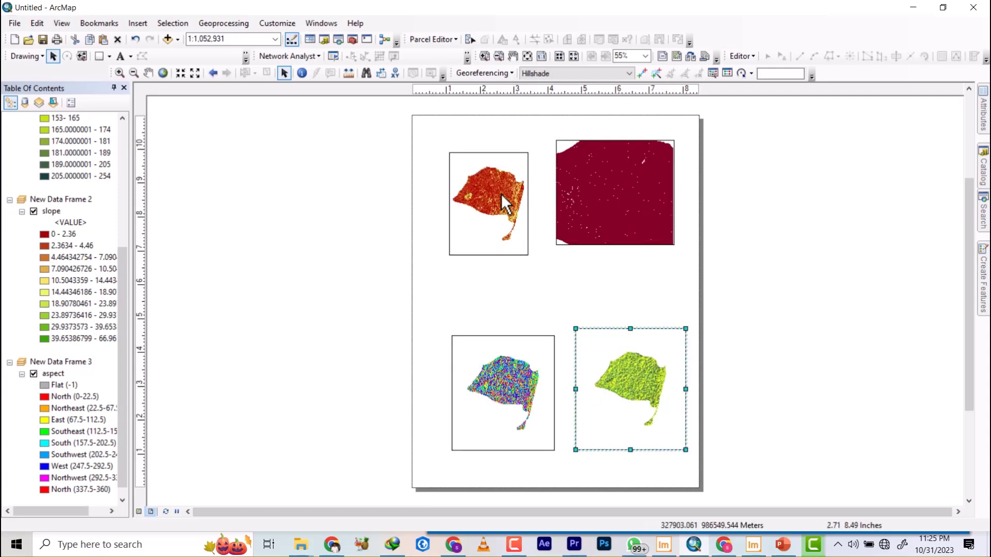
Move the slope data frame down the page to just above the aspect frame, and select the contour data frame.
click(501, 194)
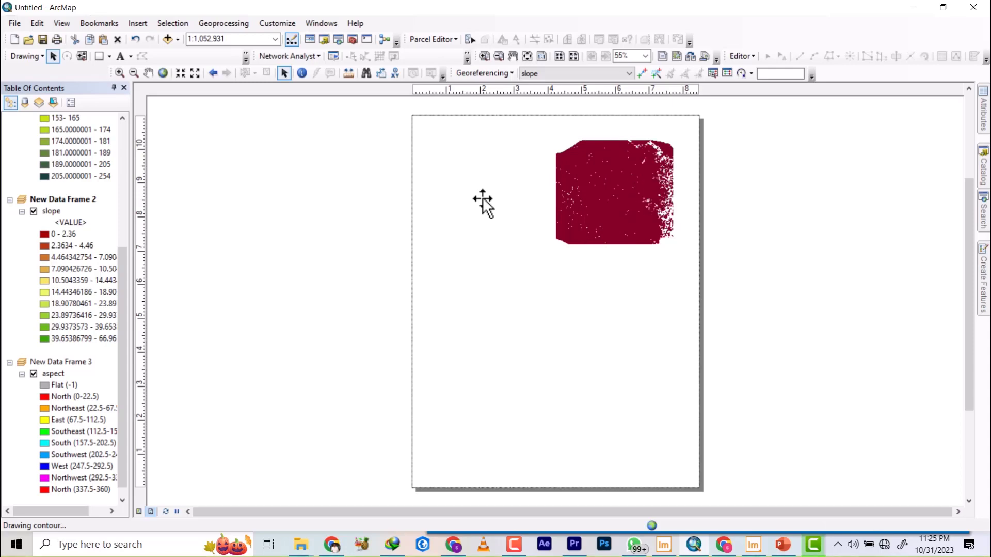
drag(481, 188, 478, 237)
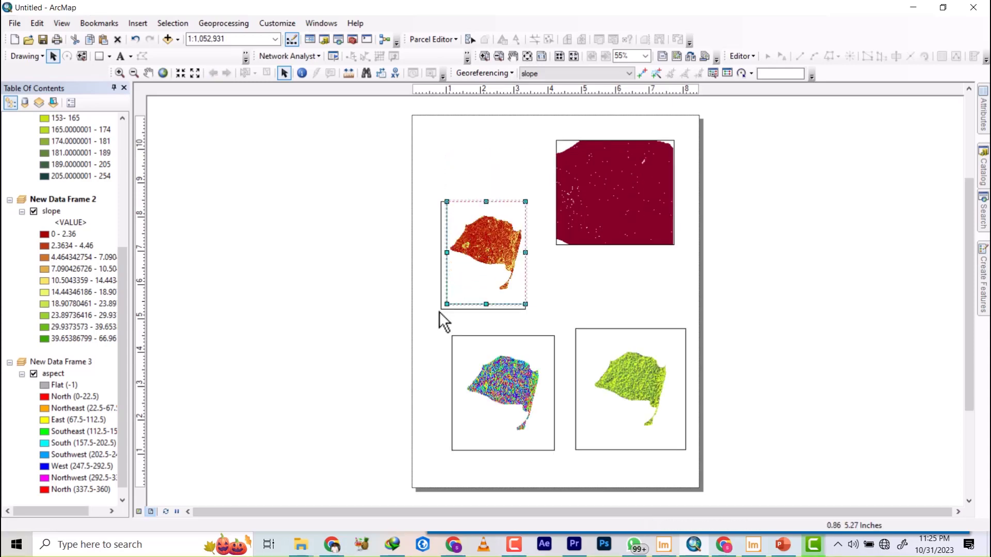
click(613, 205)
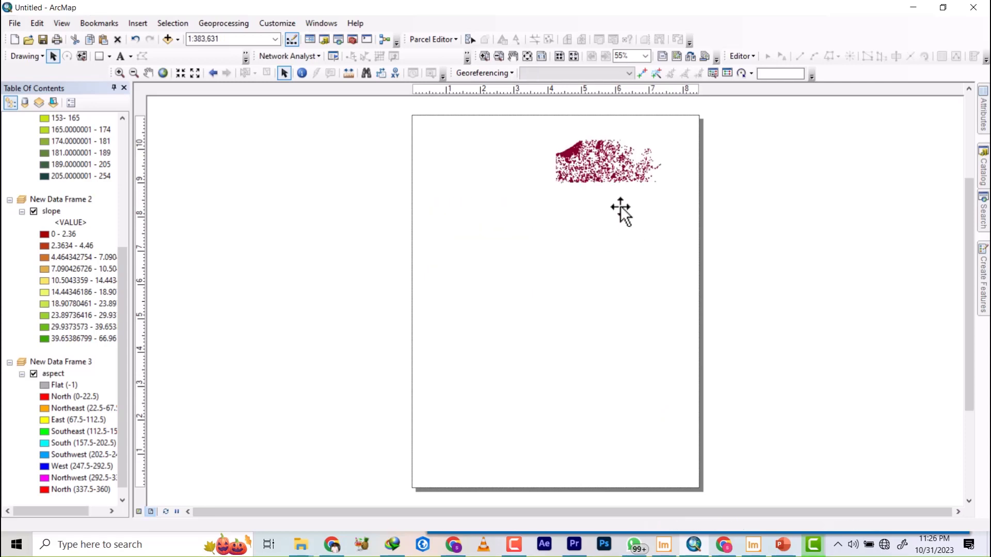